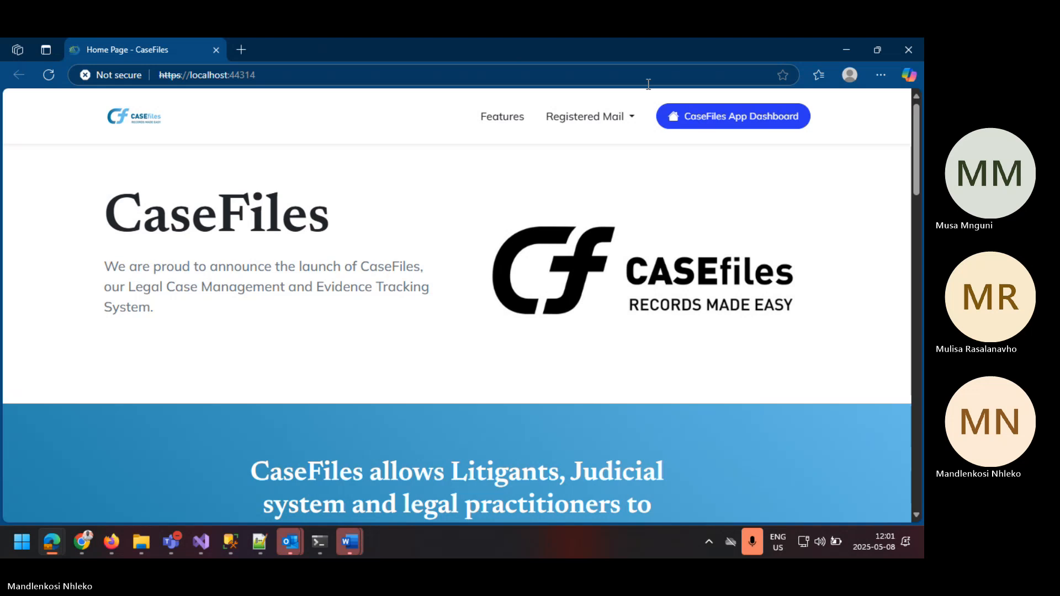
# Step: Open the CaseFiles app dashboard, log out of the current account, and switch to the basic login screen
pyautogui.click(757, 114)
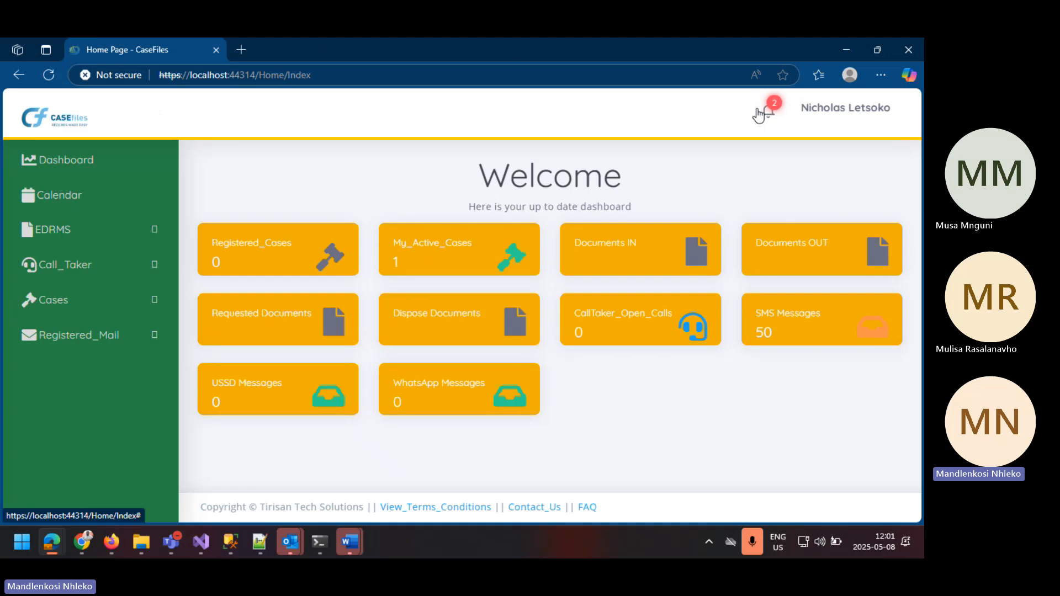
pyautogui.click(853, 116)
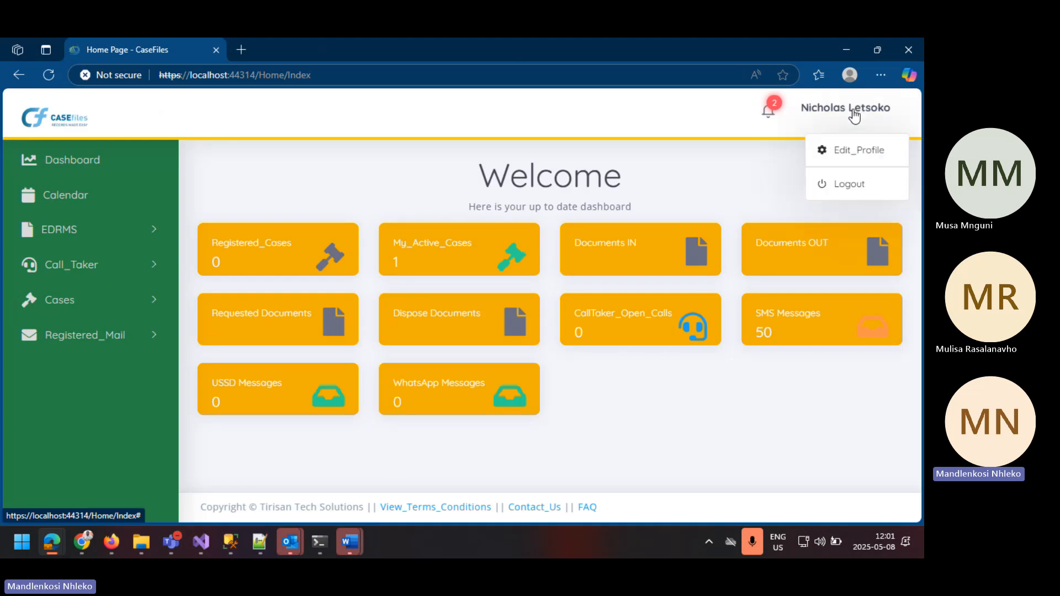
pyautogui.click(844, 187)
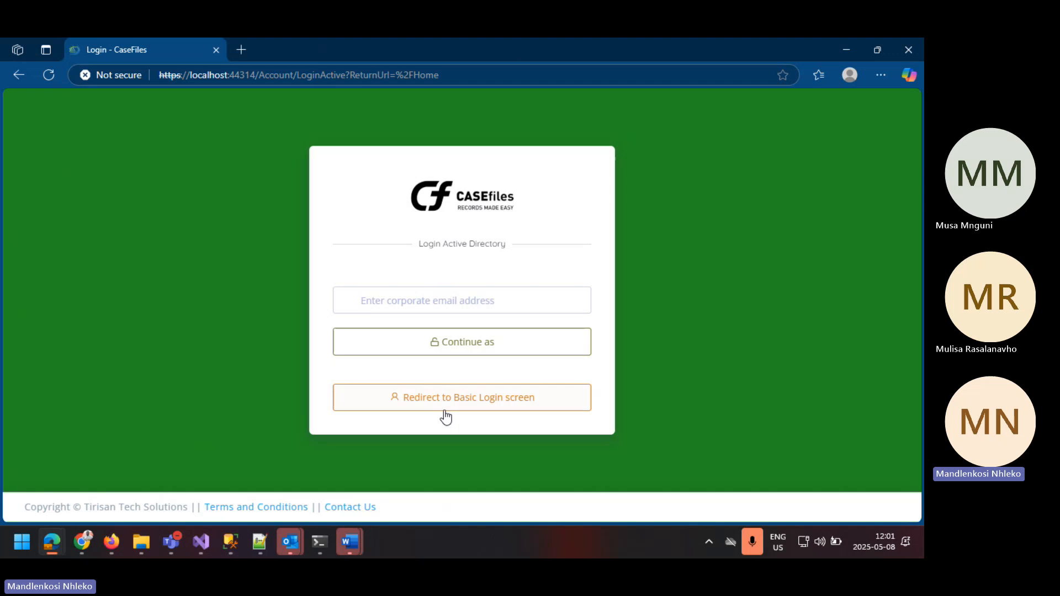
pyautogui.click(407, 397)
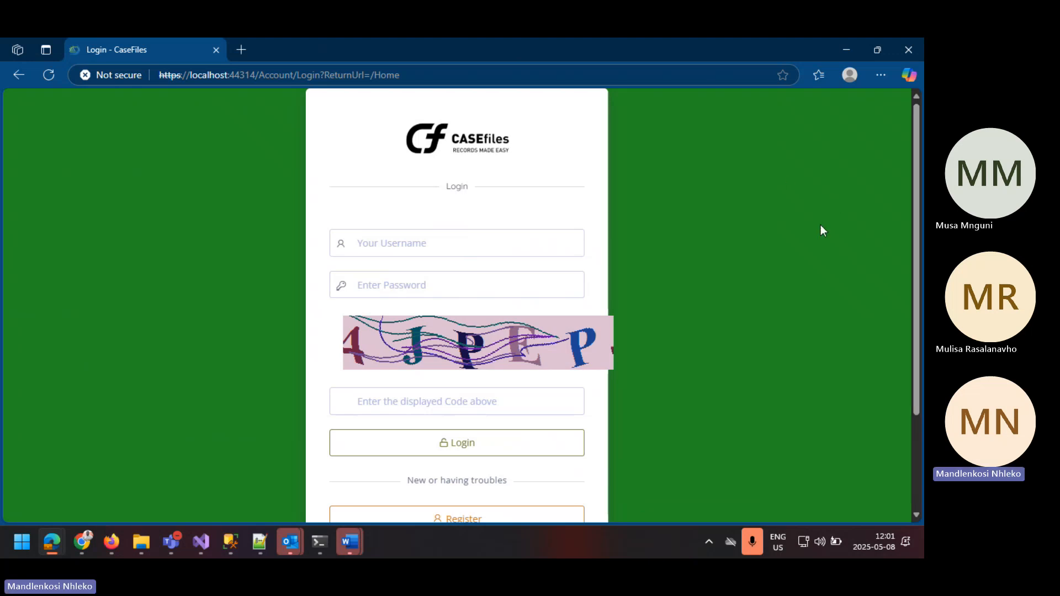
# Step: Examine all the fields of the account registration form and return to the login page for existing accounts
pyautogui.scroll(-3, 845, 259)
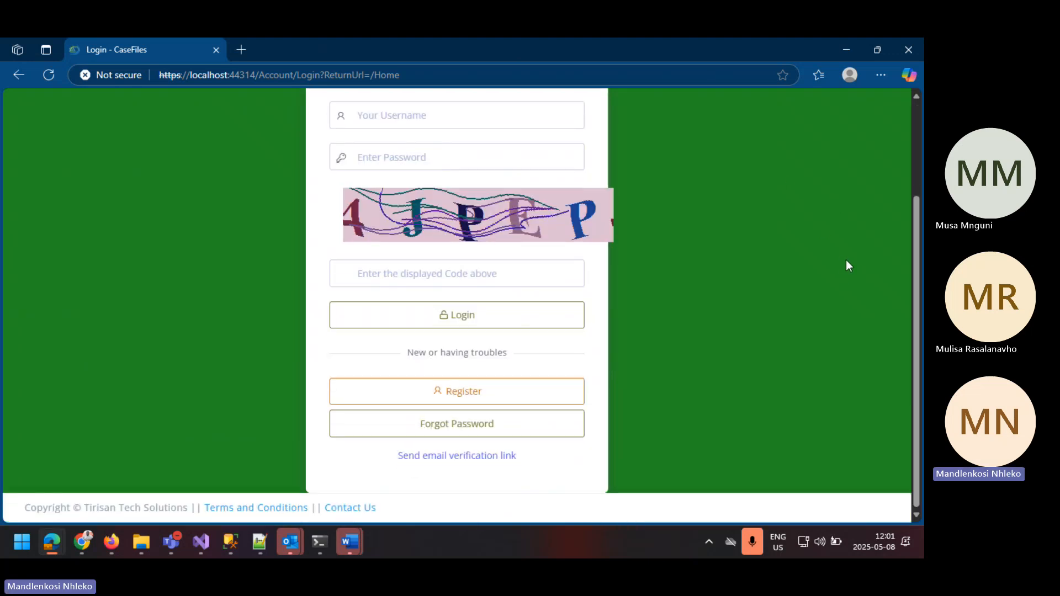
pyautogui.click(441, 401)
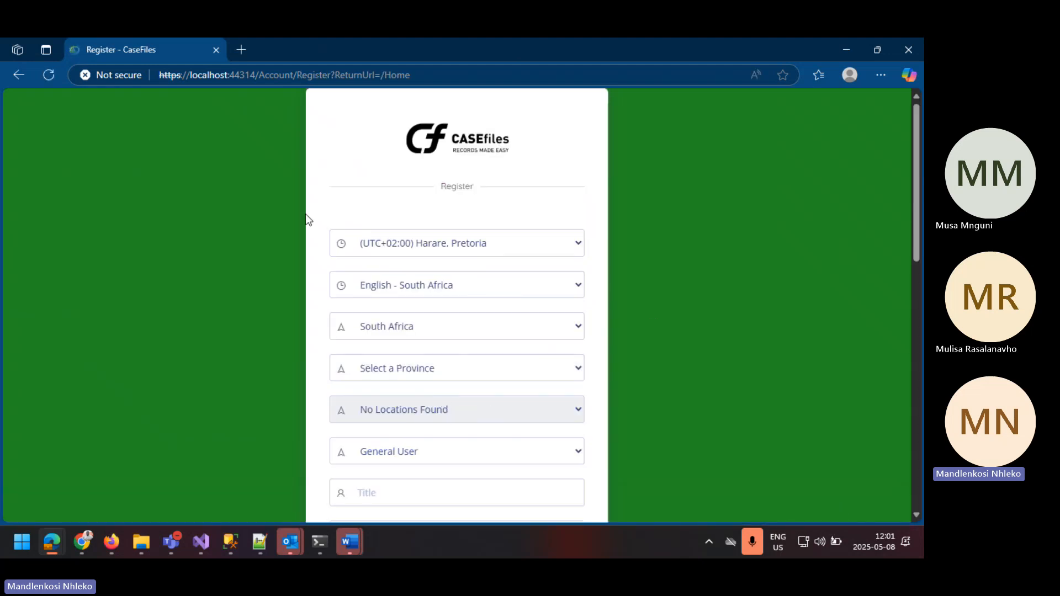
pyautogui.click(917, 305)
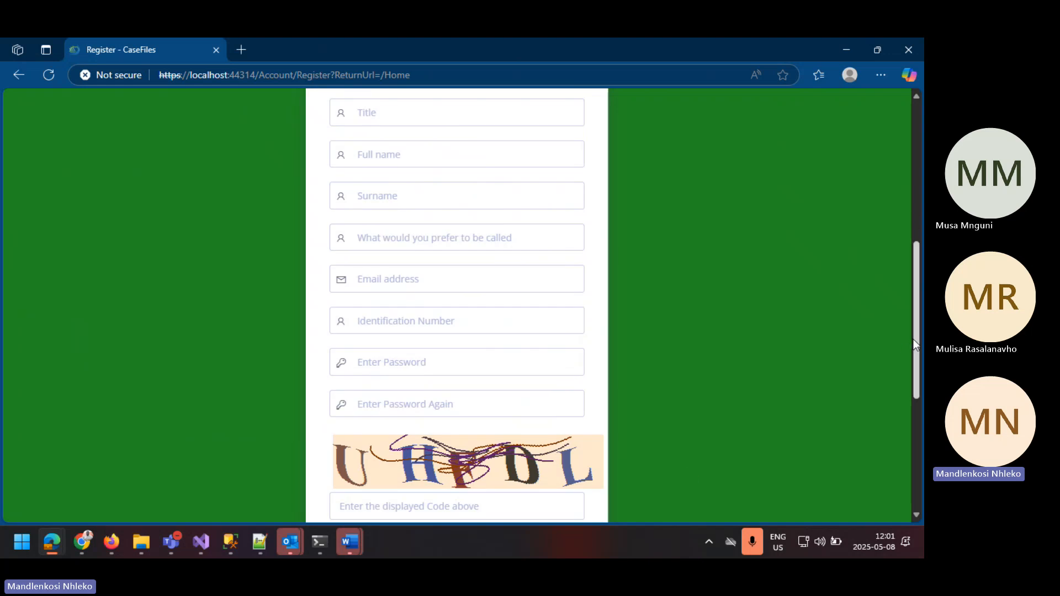
pyautogui.moveTo(914, 345); pyautogui.dragTo(910, 411)
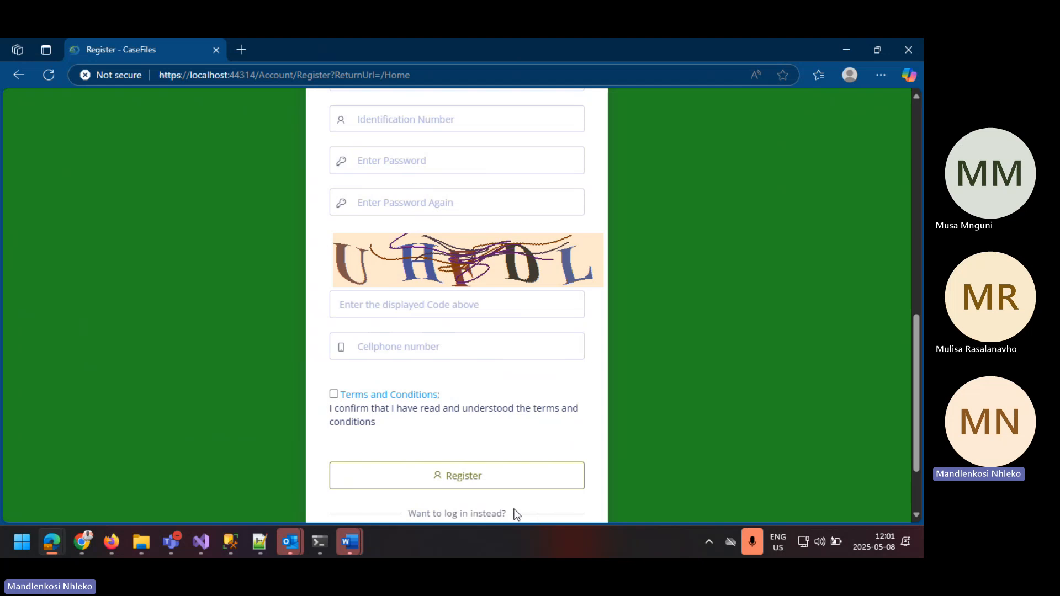
pyautogui.moveTo(917, 369); pyautogui.dragTo(906, 448)
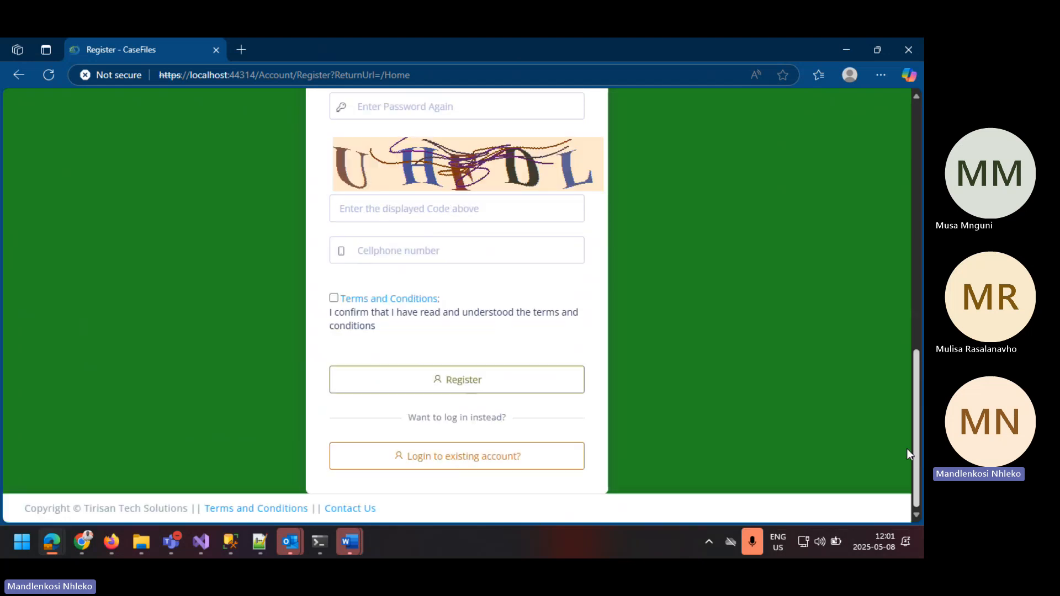
pyautogui.click(467, 458)
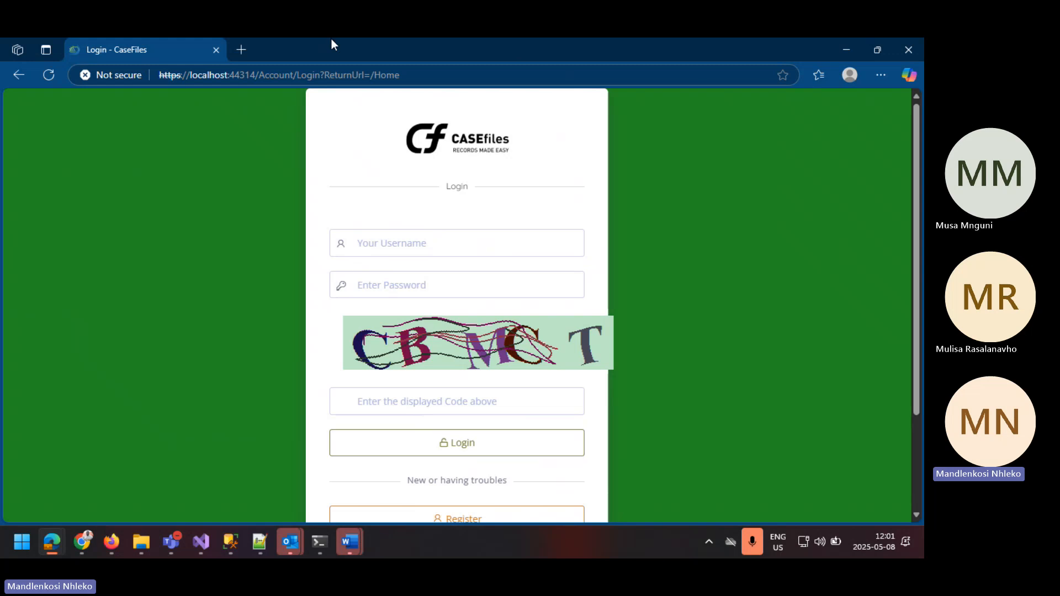
# Step: Fill in the login form with the saved username and the account password
pyautogui.click(393, 247)
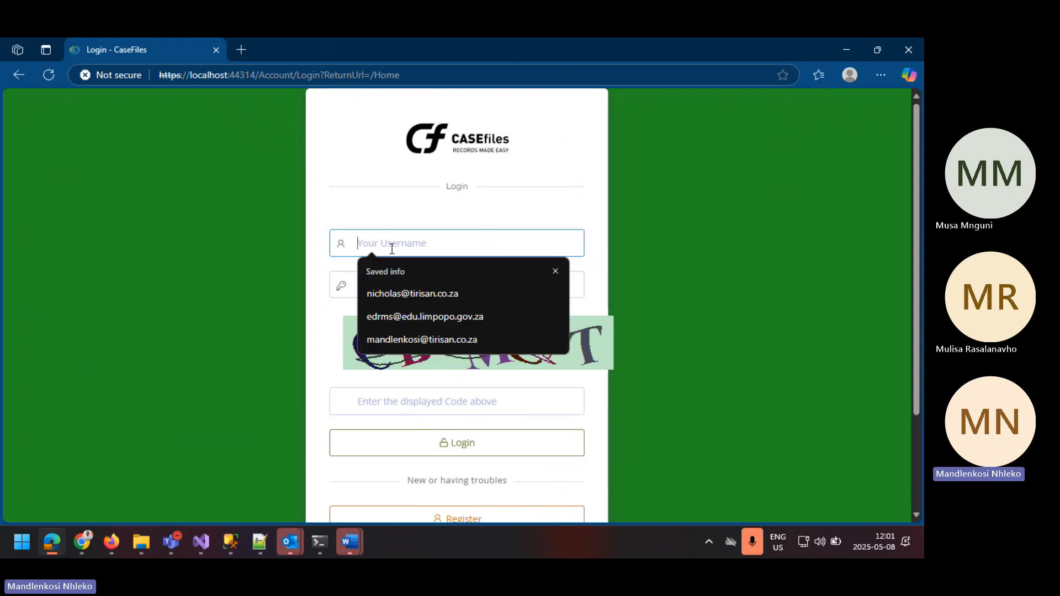
pyautogui.click(439, 287)
pyautogui.click(405, 288)
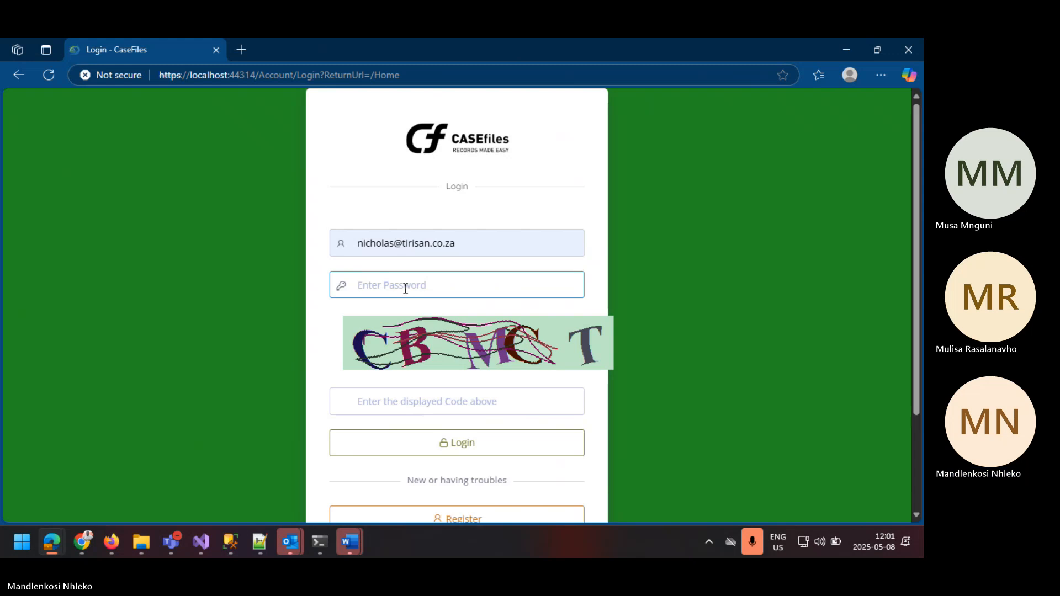
pyautogui.write('•••••••••')
pyautogui.click(564, 287)
pyautogui.click(564, 287)
# Step: Enter the displayed captcha code and log in to the account
pyautogui.click(411, 405)
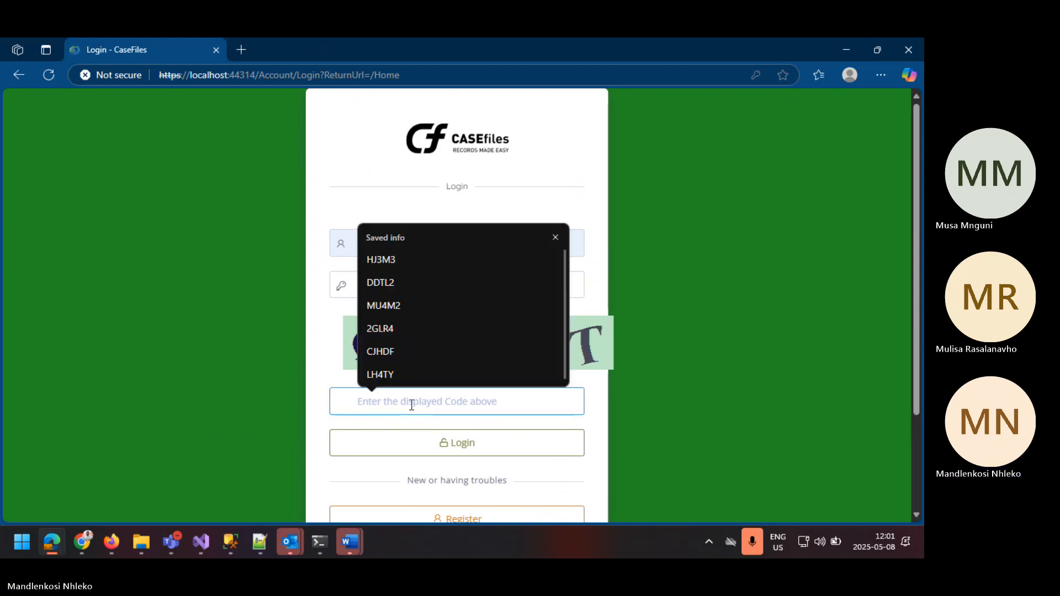
pyautogui.write('CB')
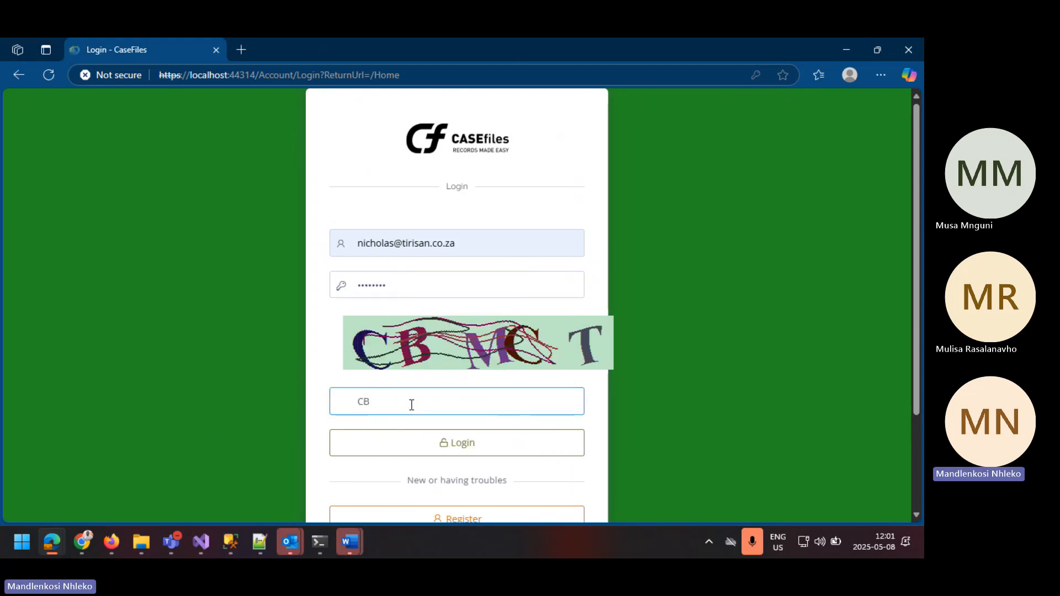
pyautogui.write('MC')
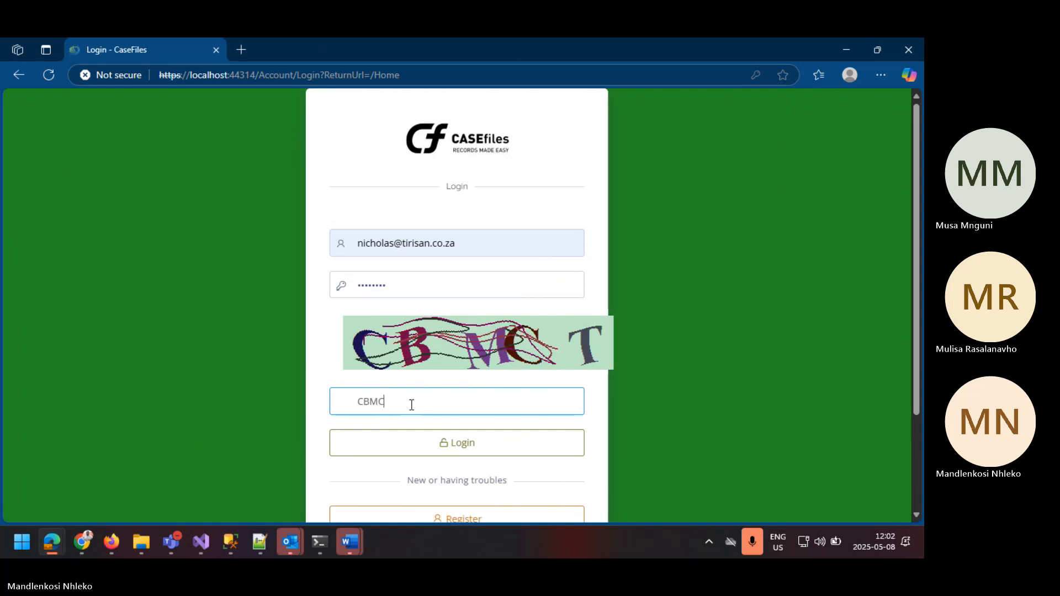
pyautogui.write('T')
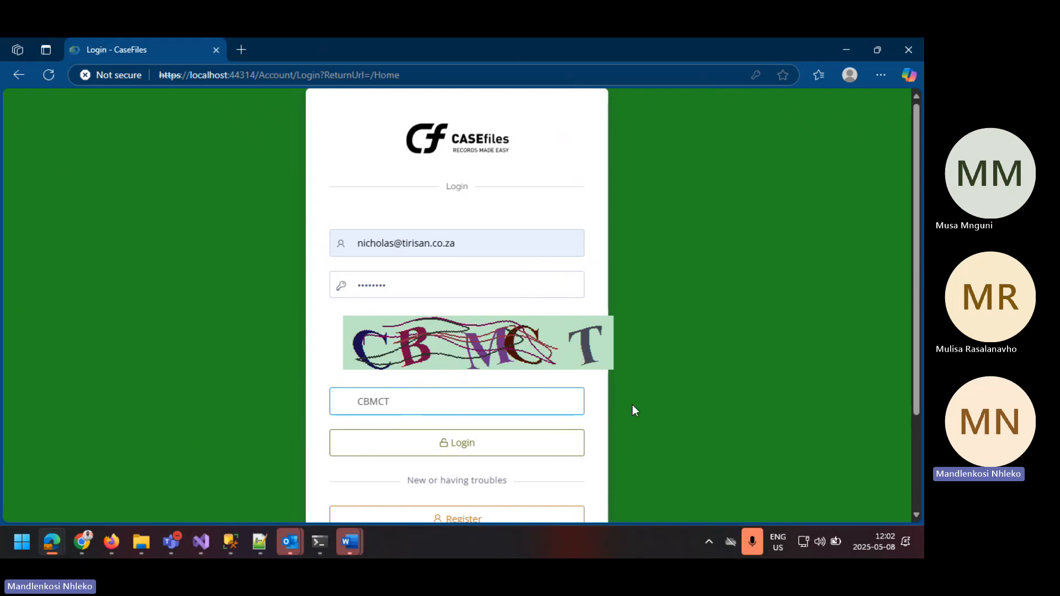
pyautogui.click(488, 450)
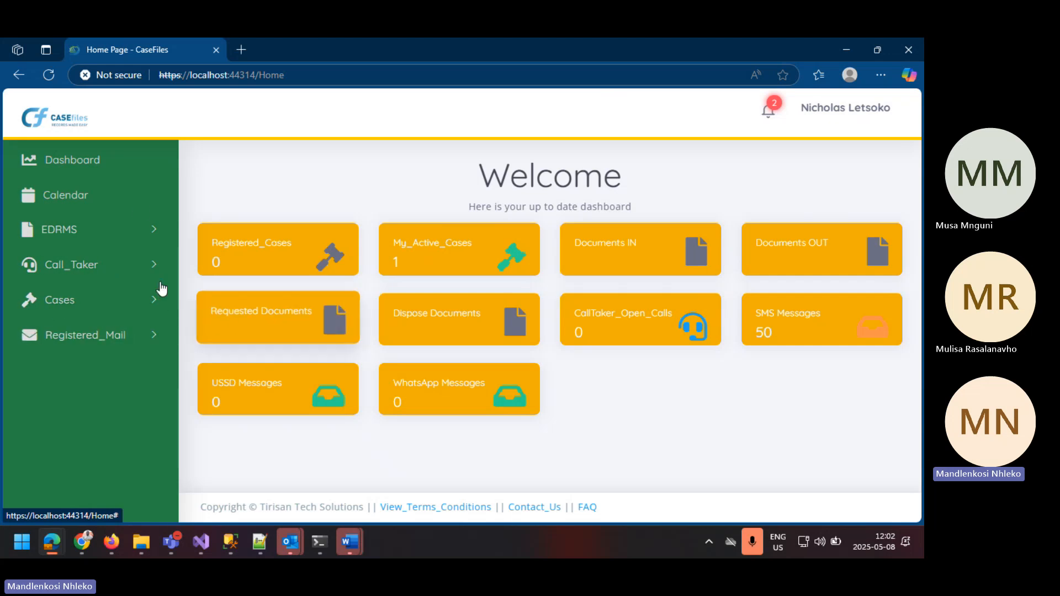
# Step: Open the Creation module of the General Fileplan in EDRMS
pyautogui.click(148, 231)
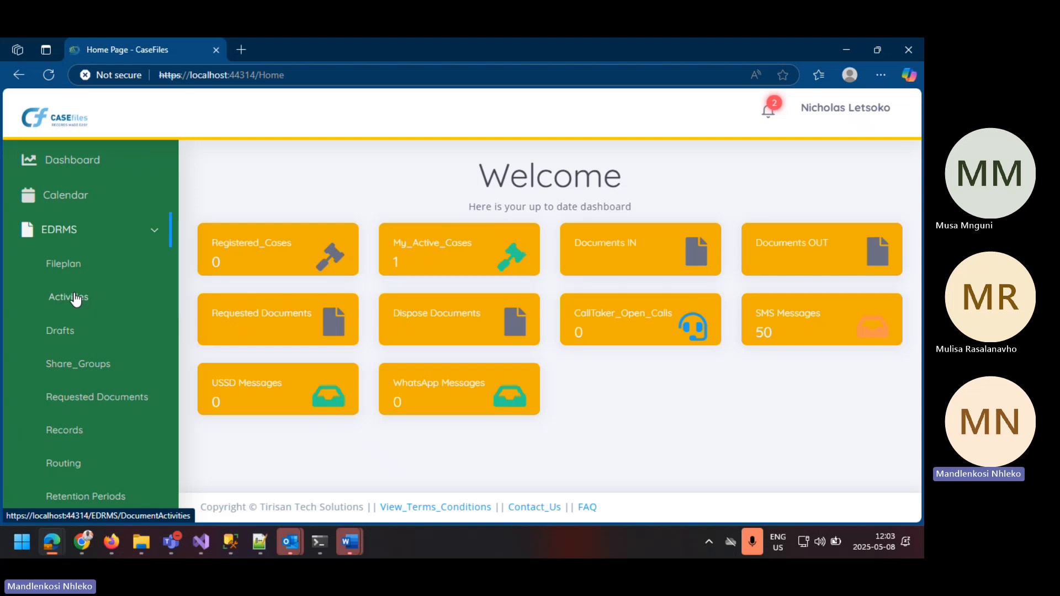
pyautogui.click(94, 269)
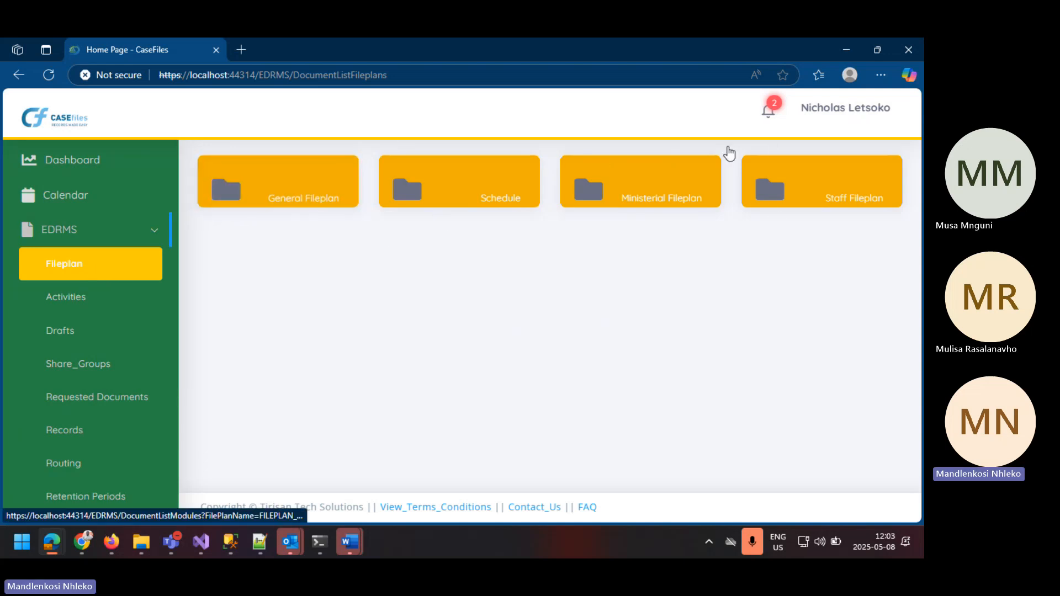
pyautogui.click(300, 205)
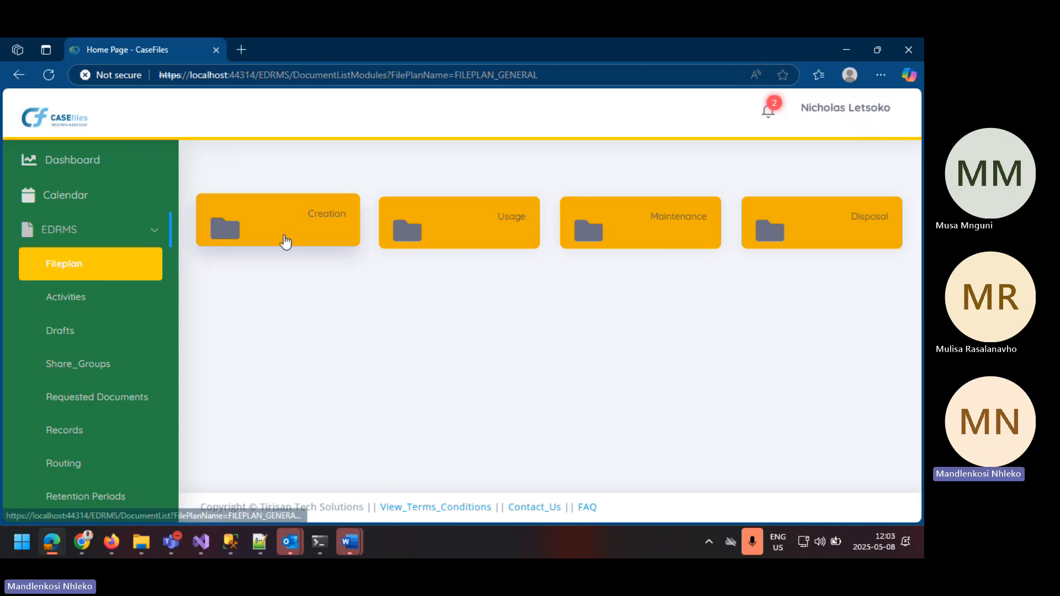
pyautogui.click(286, 239)
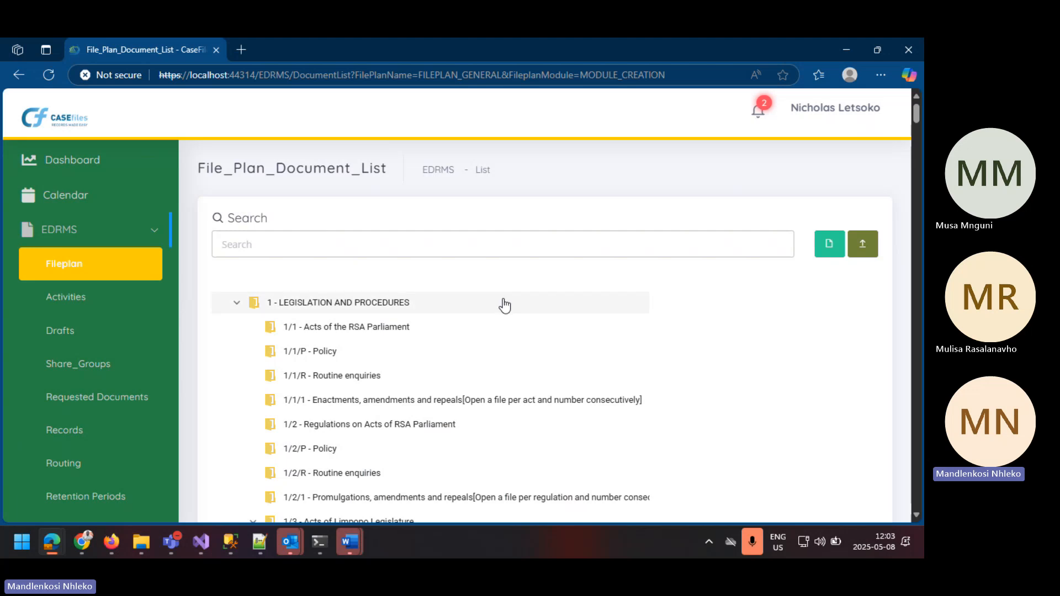
# Step: Create a document from the Memorandum template in the file plan folder 1/1/P - Policy
pyautogui.click(331, 356)
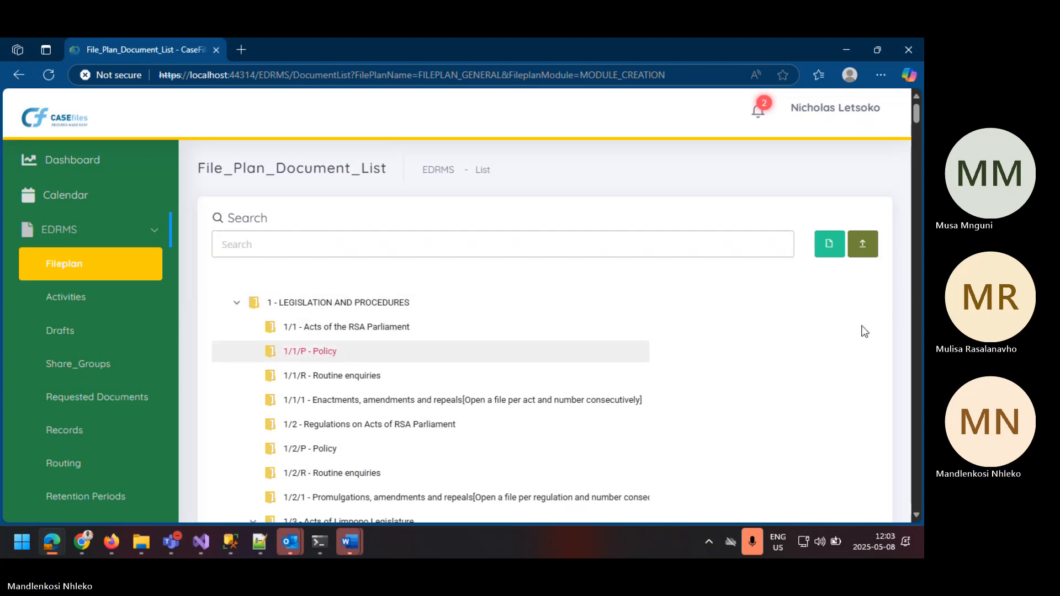
pyautogui.click(830, 245)
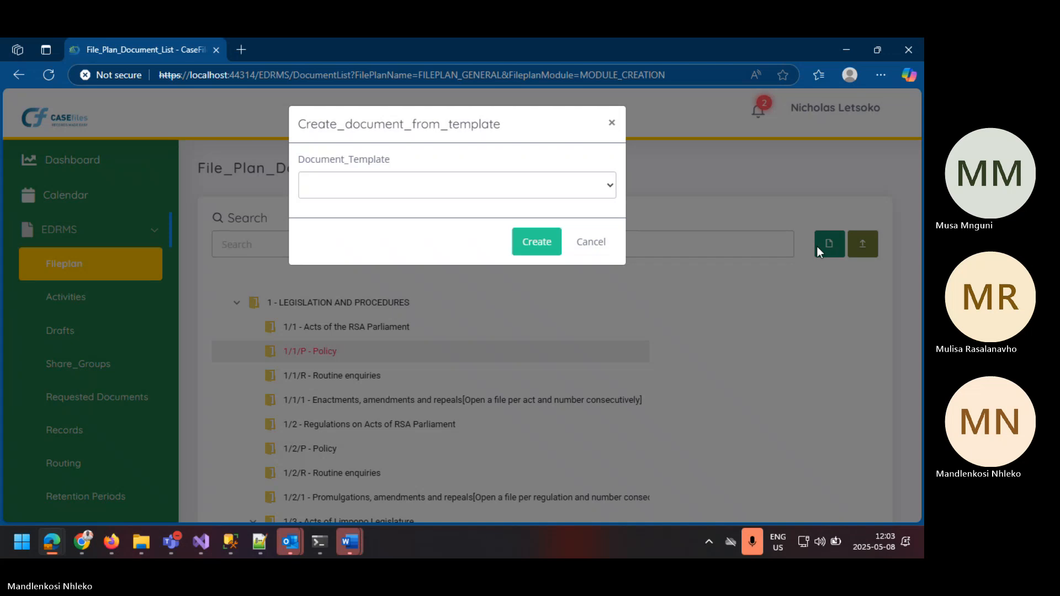
pyautogui.click(439, 184)
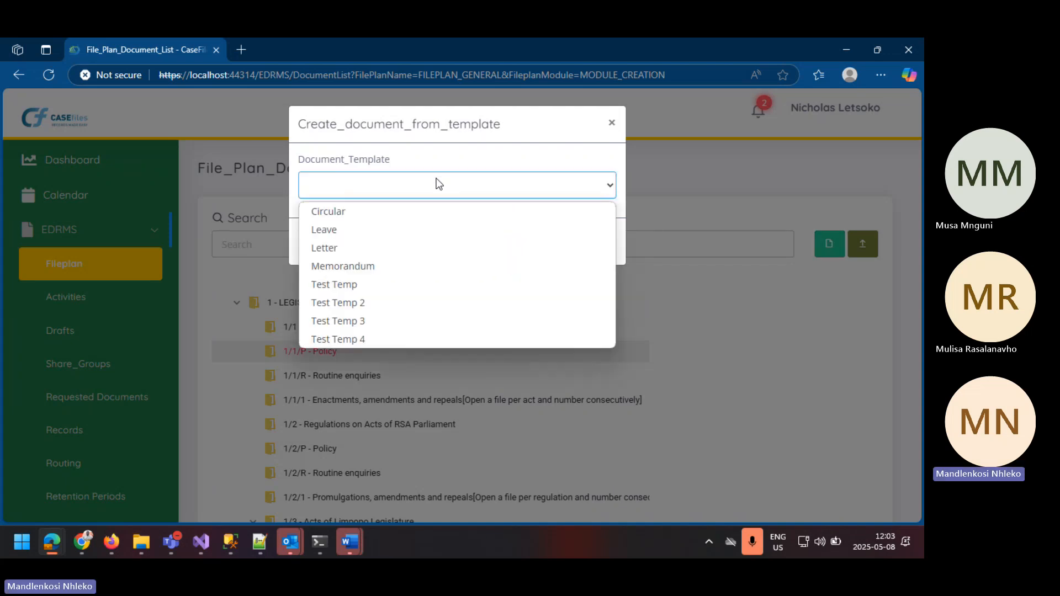
pyautogui.click(347, 266)
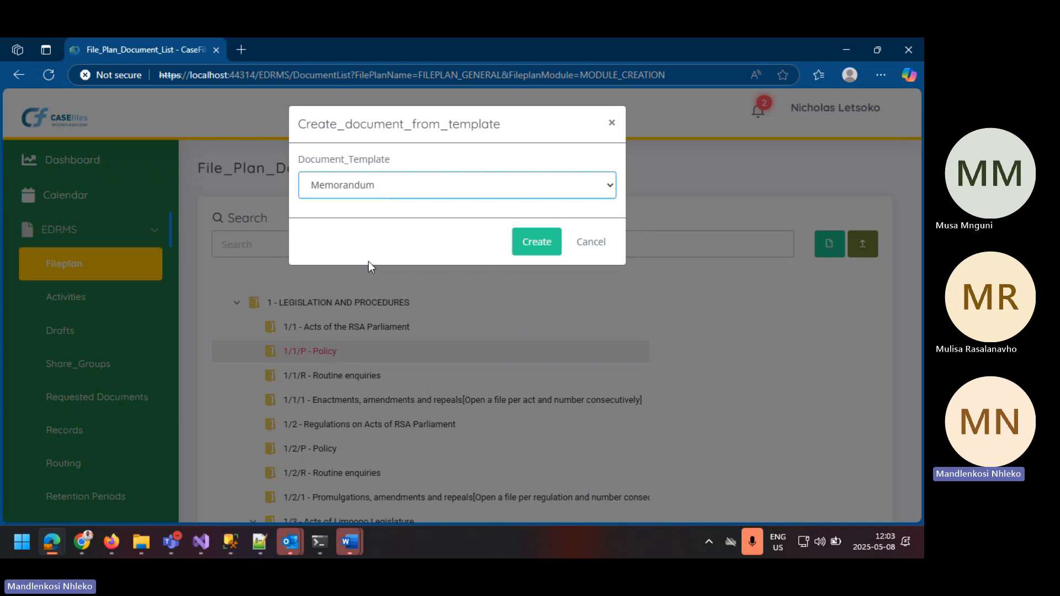
pyautogui.click(536, 241)
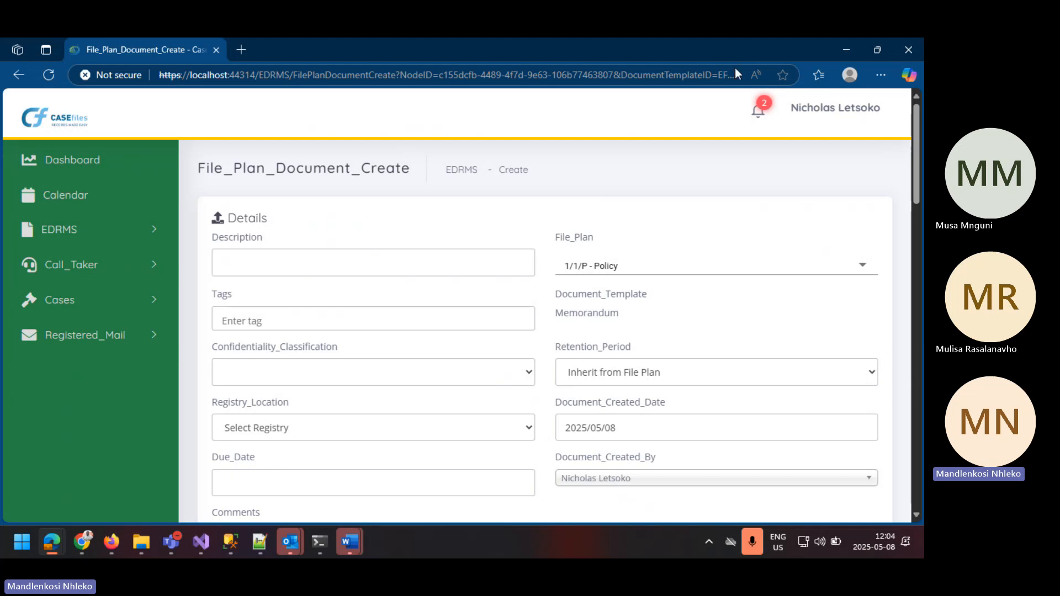
# Step: Fill in the saved description Application 01 with due date 2025/05/08 and set the confidentiality classification to Confidential
pyautogui.click(288, 258)
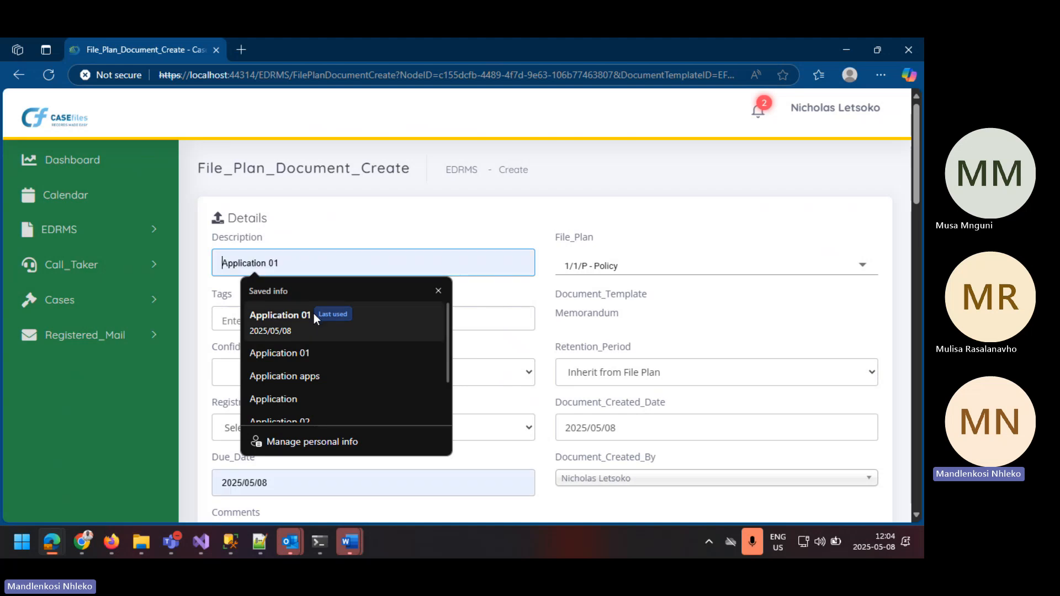
pyautogui.click(285, 314)
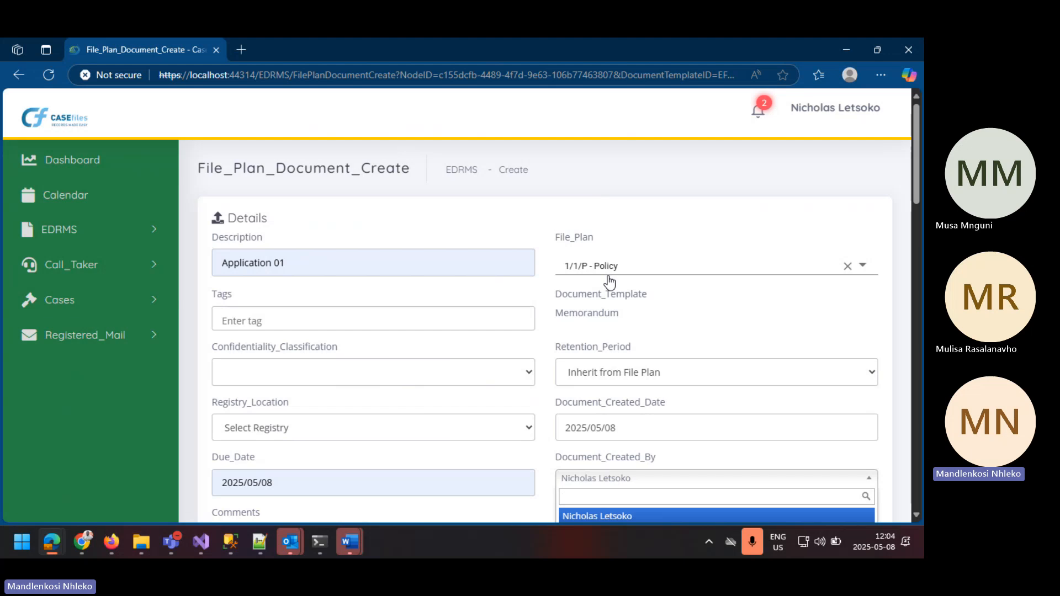
pyautogui.click(317, 326)
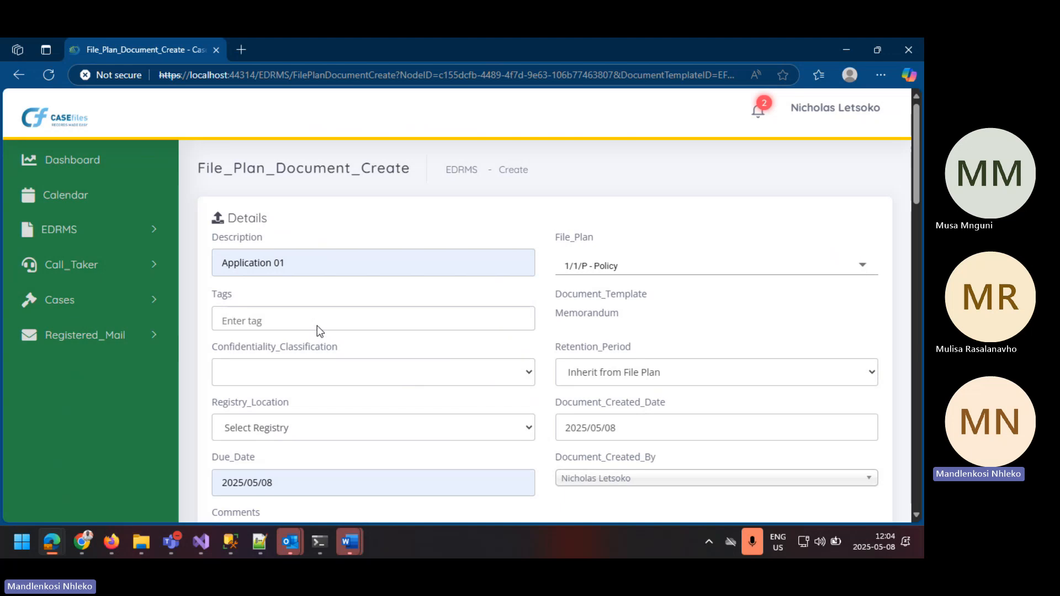
pyautogui.click(266, 369)
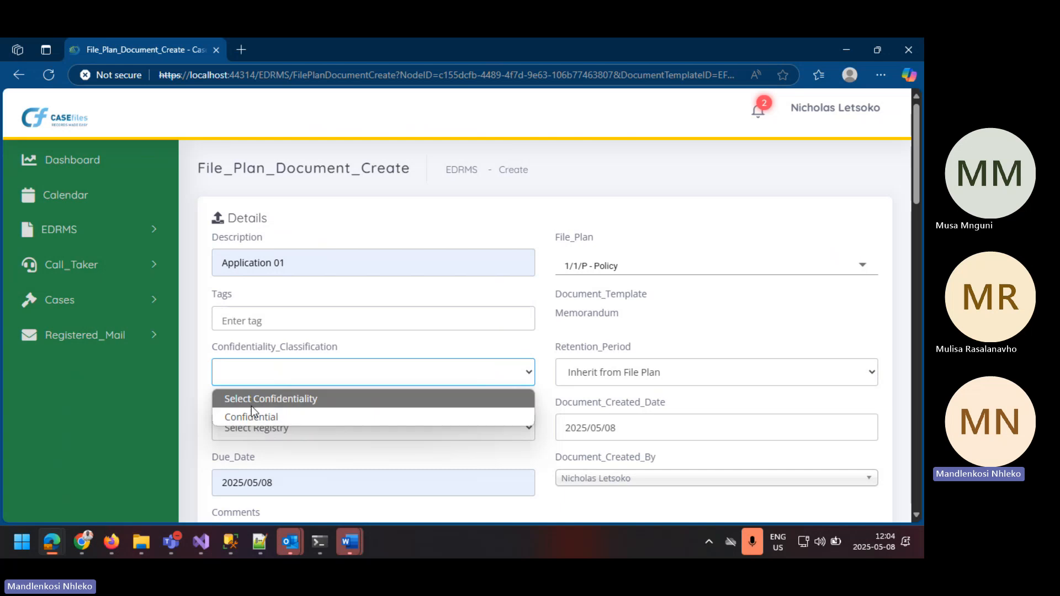
pyautogui.click(293, 418)
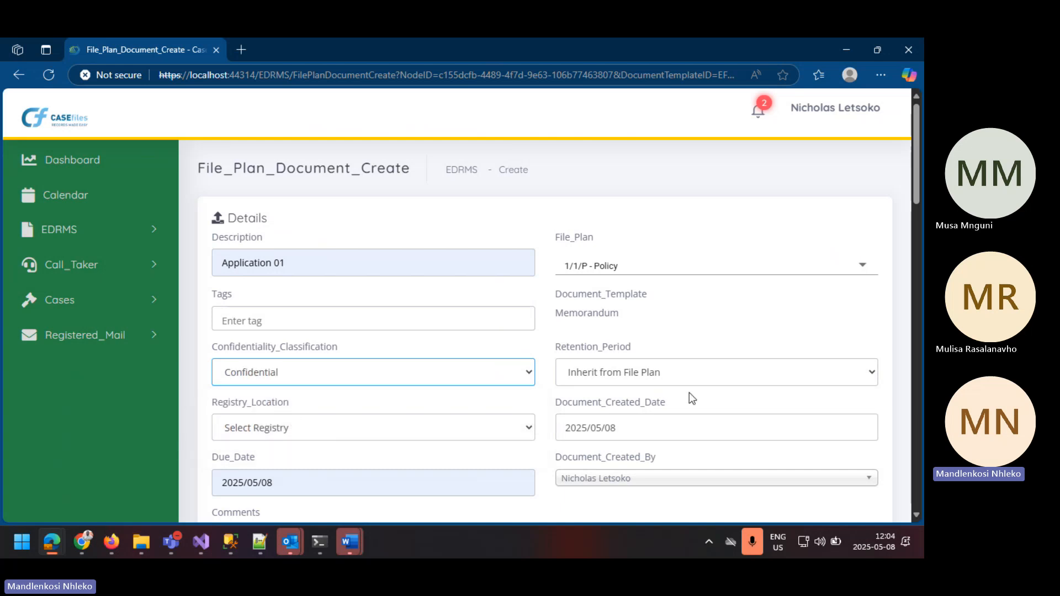
# Step: Try the Day retention period for the document and set it back to Inherit from File Plan
pyautogui.click(656, 383)
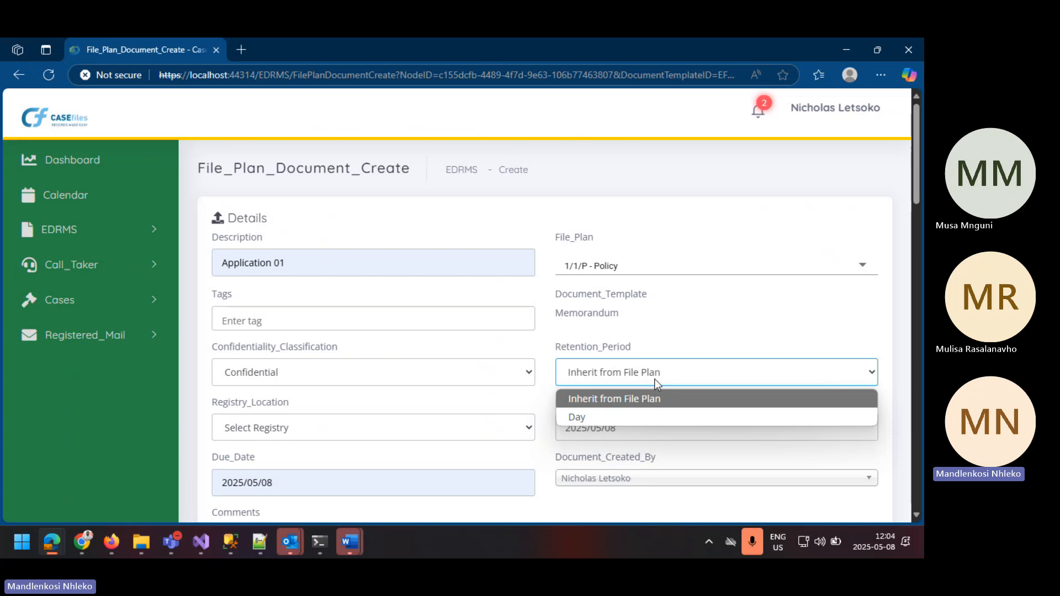
pyautogui.click(602, 412)
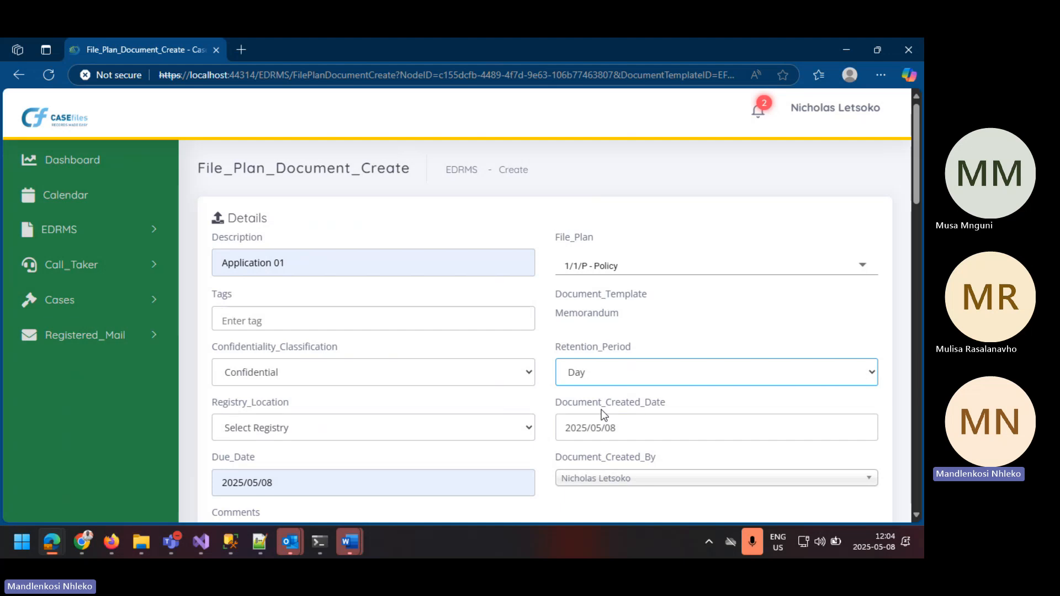
pyautogui.click(621, 375)
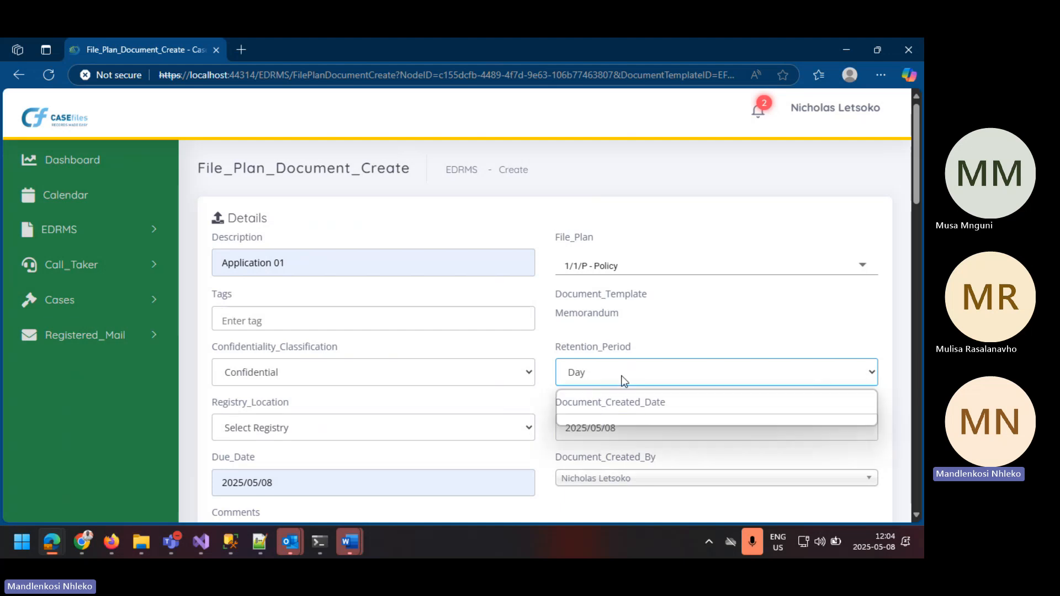
pyautogui.click(623, 403)
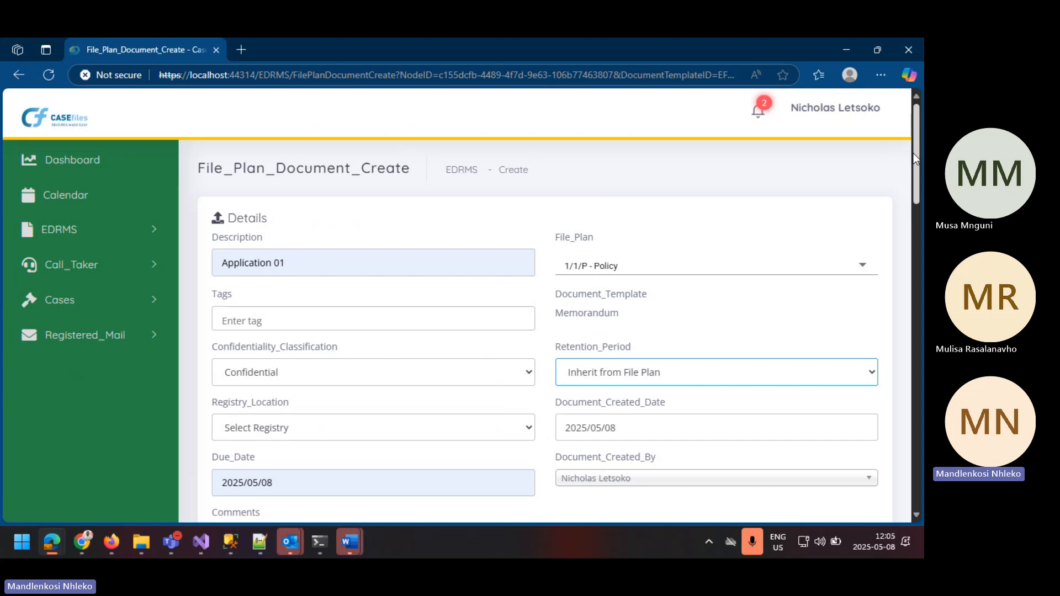
# Step: Set the registry location to Main Registry- General Registry and the due date to 2025/05/09
pyautogui.scroll(-2, 893, 232)
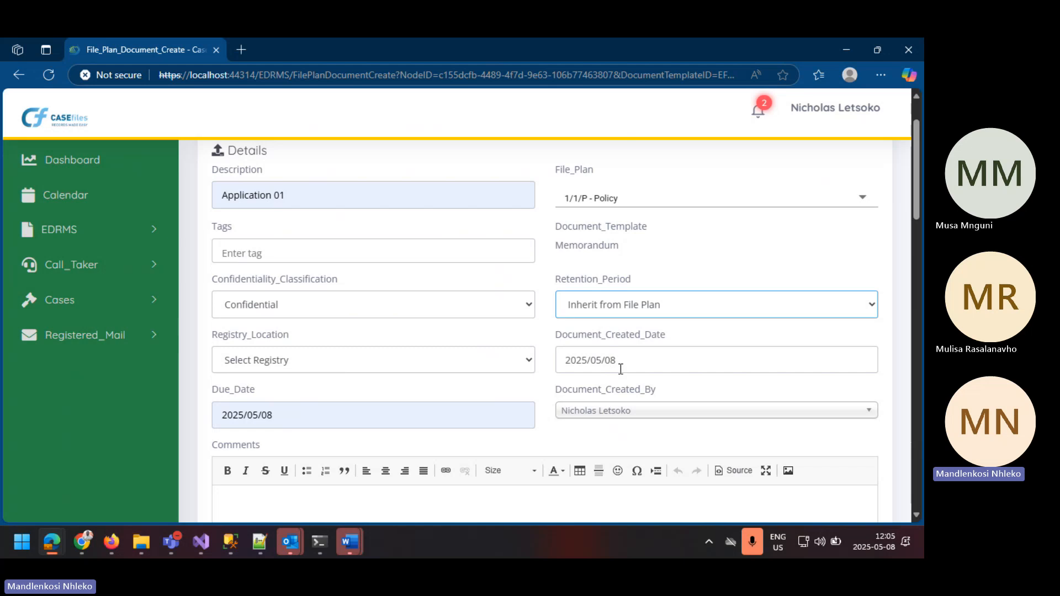
pyautogui.doubleClick(607, 359)
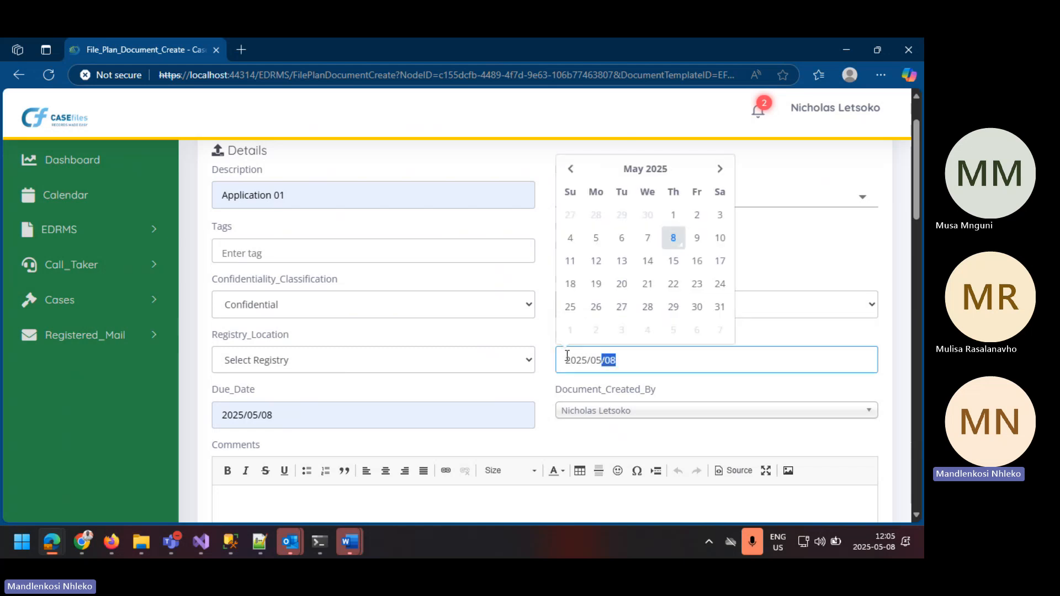
pyautogui.click(338, 358)
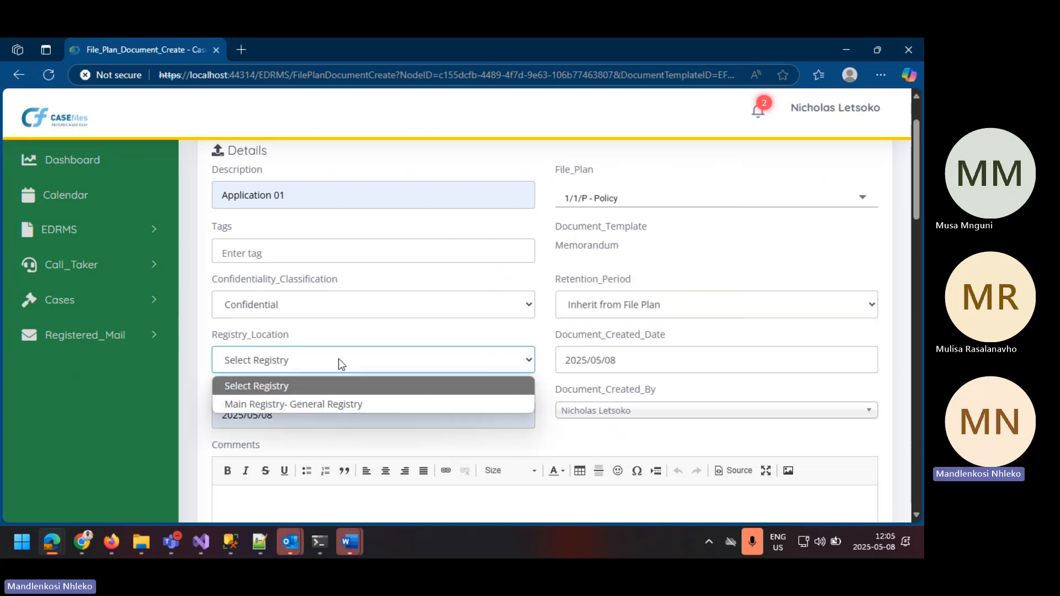
pyautogui.click(323, 403)
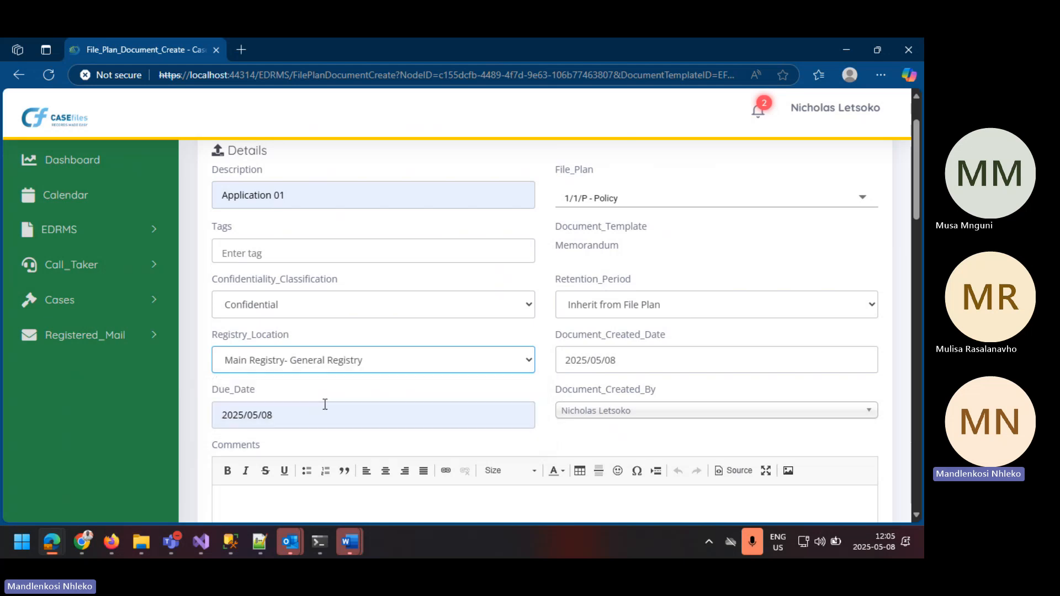
pyautogui.scroll(-1, 325, 404)
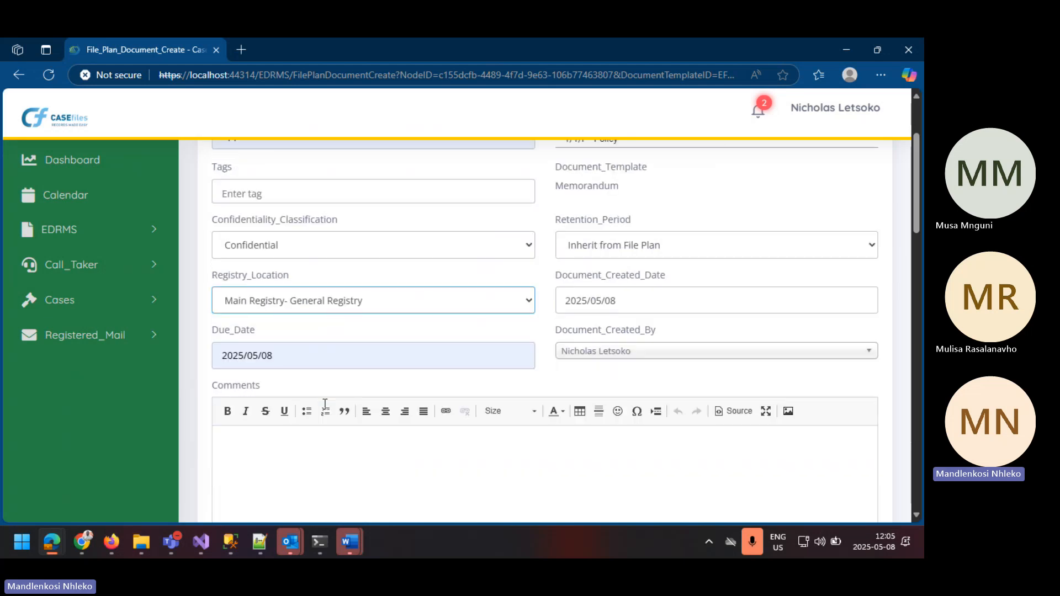
pyautogui.click(296, 337)
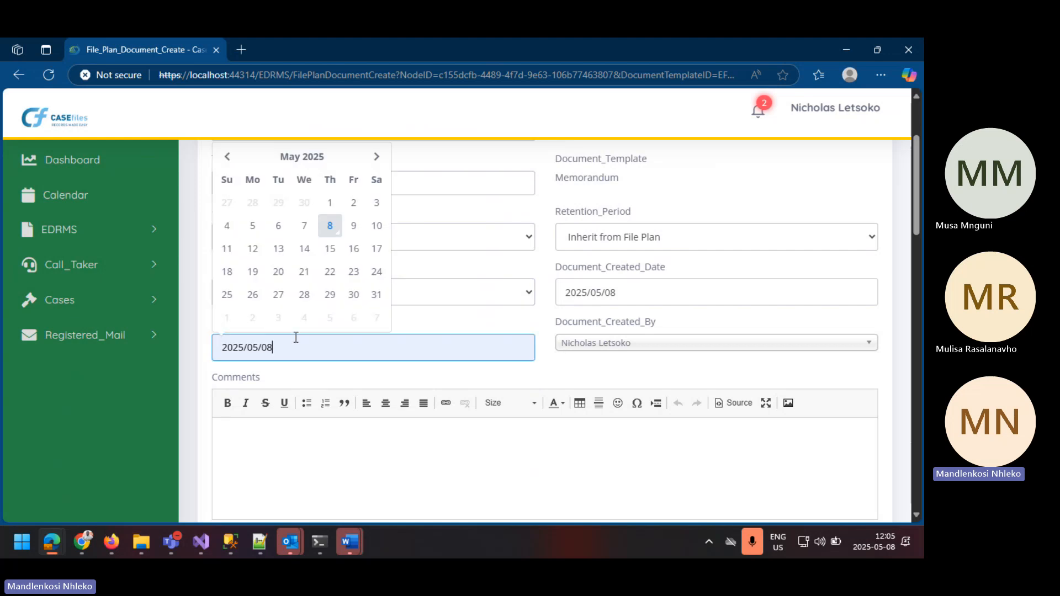
pyautogui.click(354, 227)
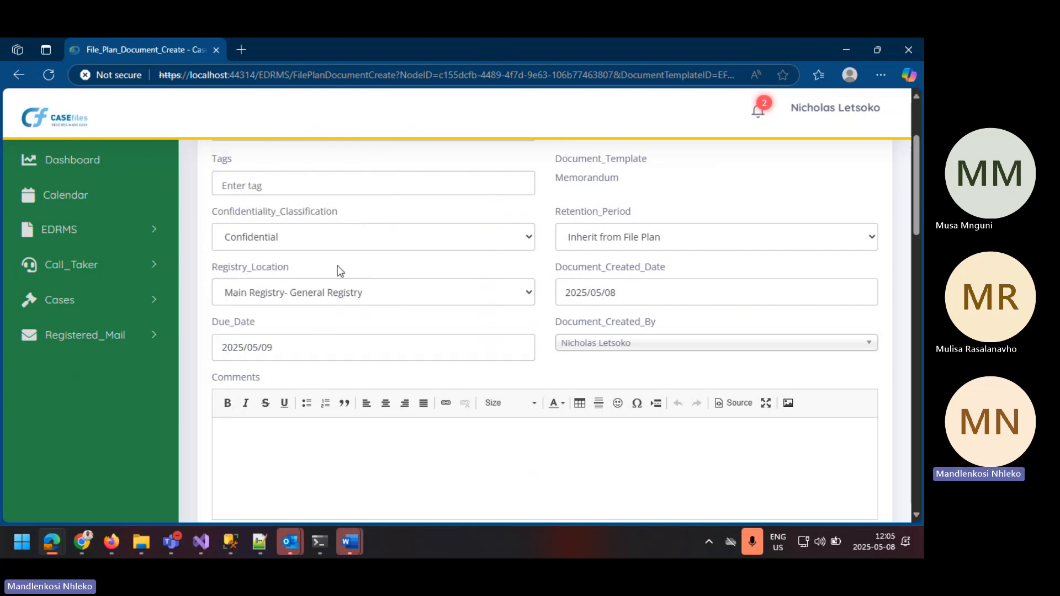
# Step: Select the logged-in user as the person who created the document
pyautogui.click(661, 343)
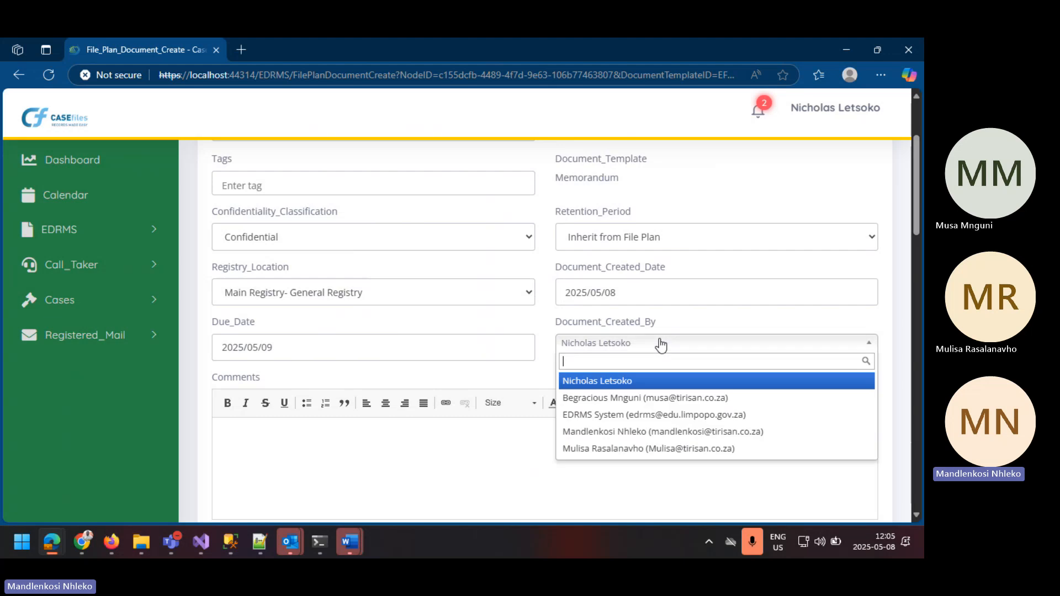
pyautogui.click(633, 381)
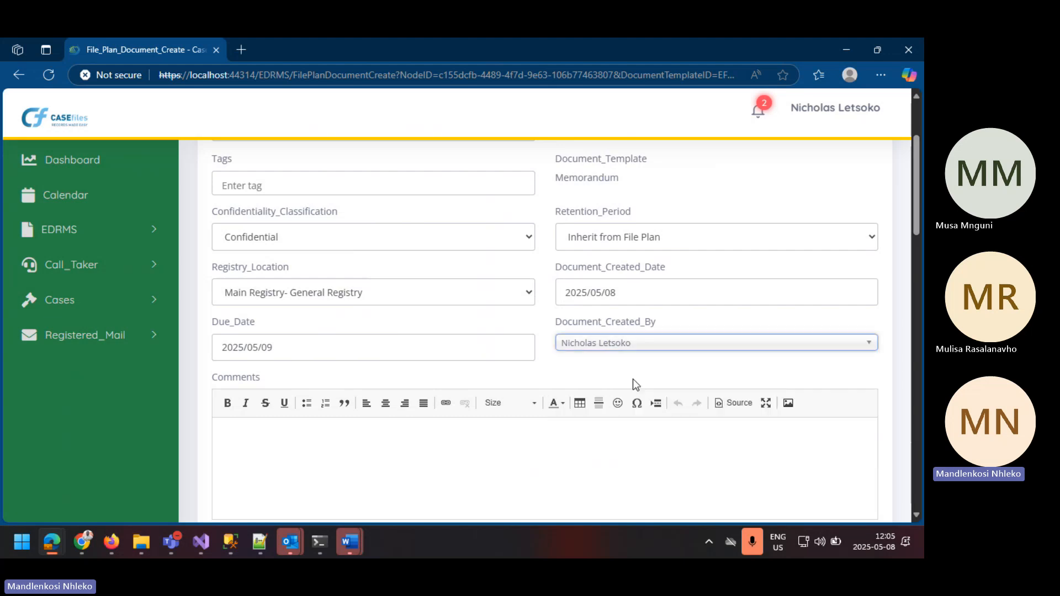
pyautogui.click(625, 342)
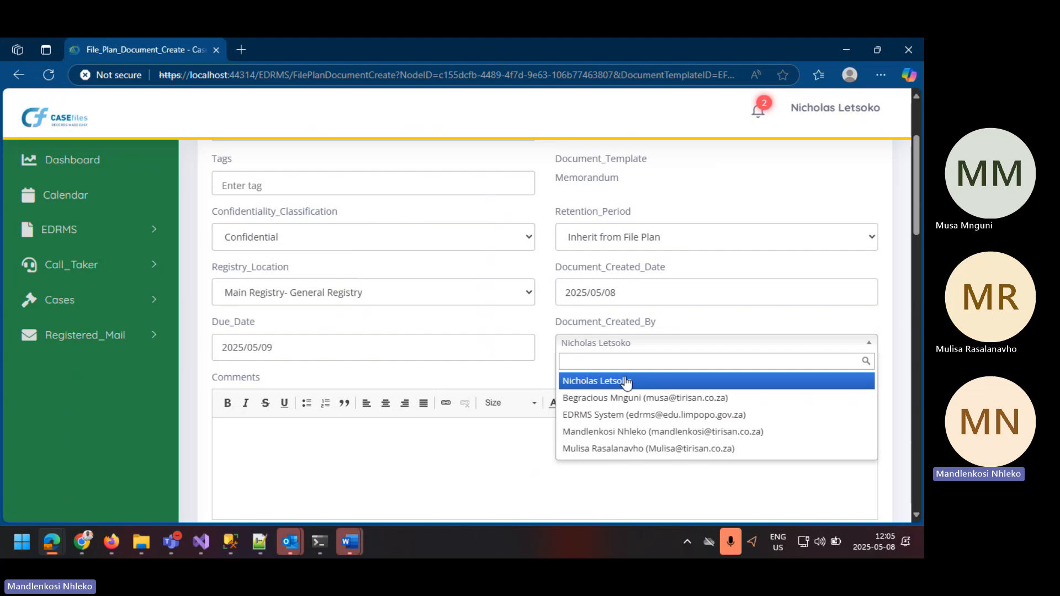
pyautogui.click(625, 381)
# Step: Enter the comment Test for the document
pyautogui.scroll(-2, 628, 382)
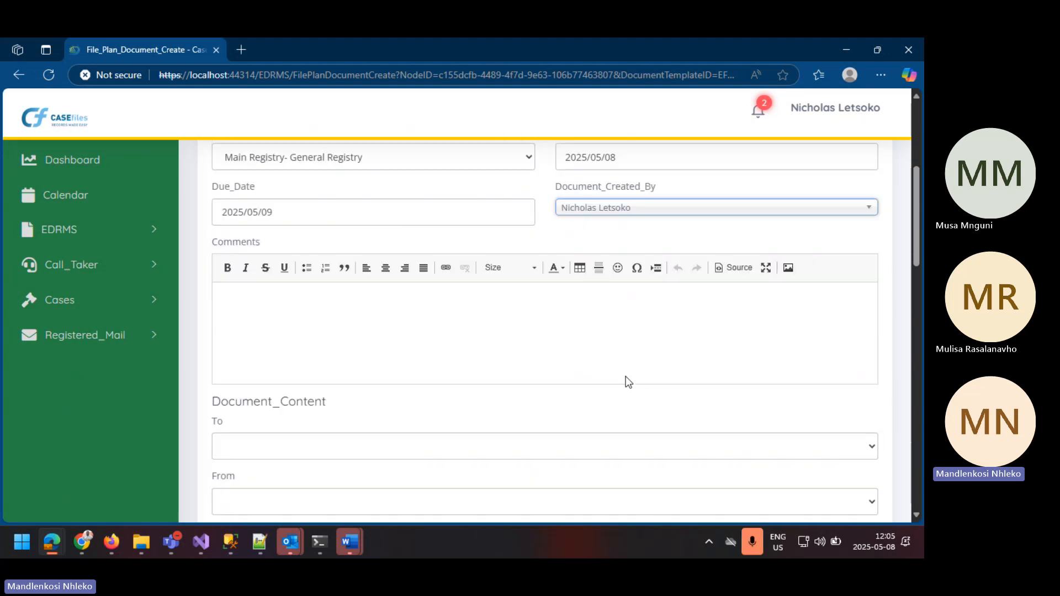
pyautogui.click(301, 302)
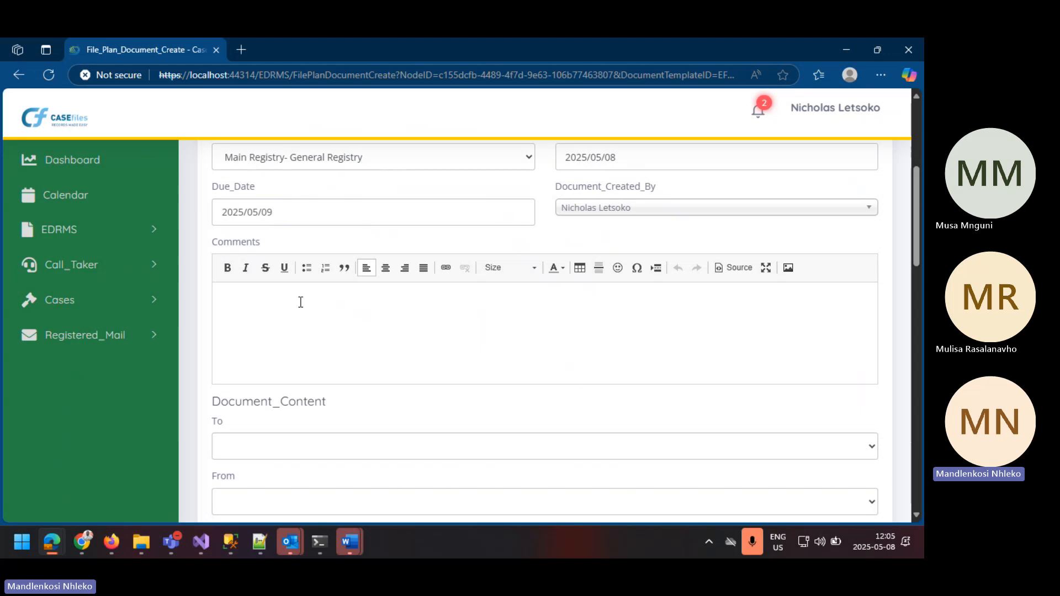
pyautogui.write('test')
pyautogui.press('BackSpace')
pyautogui.write('Test')
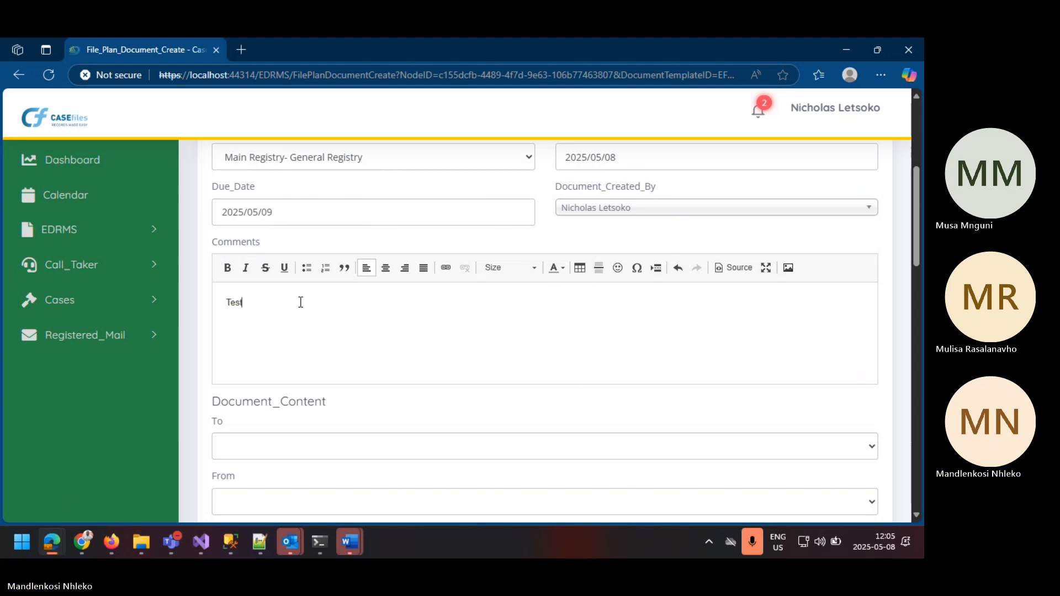
# Step: Address the memorandum to EDRMS System and set the logged-in user as its sender
pyautogui.scroll(-4, 306, 284)
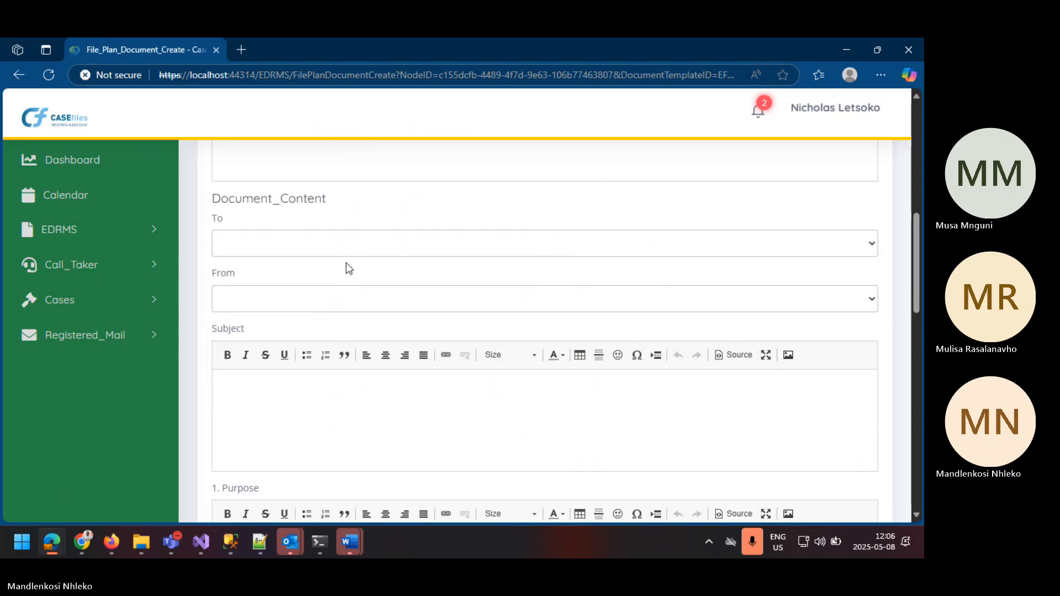
pyautogui.click(270, 244)
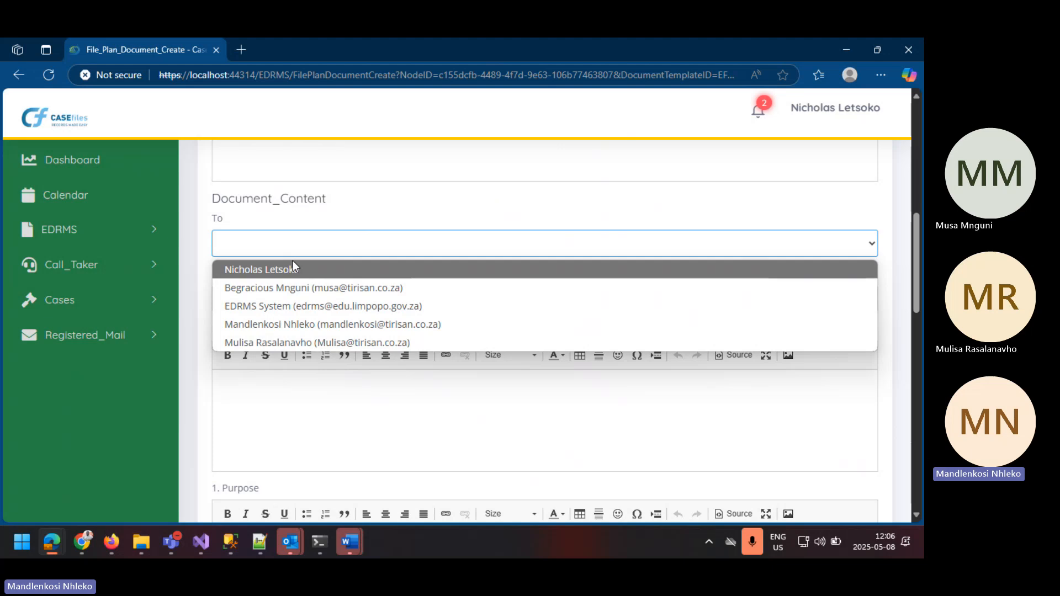
pyautogui.click(282, 305)
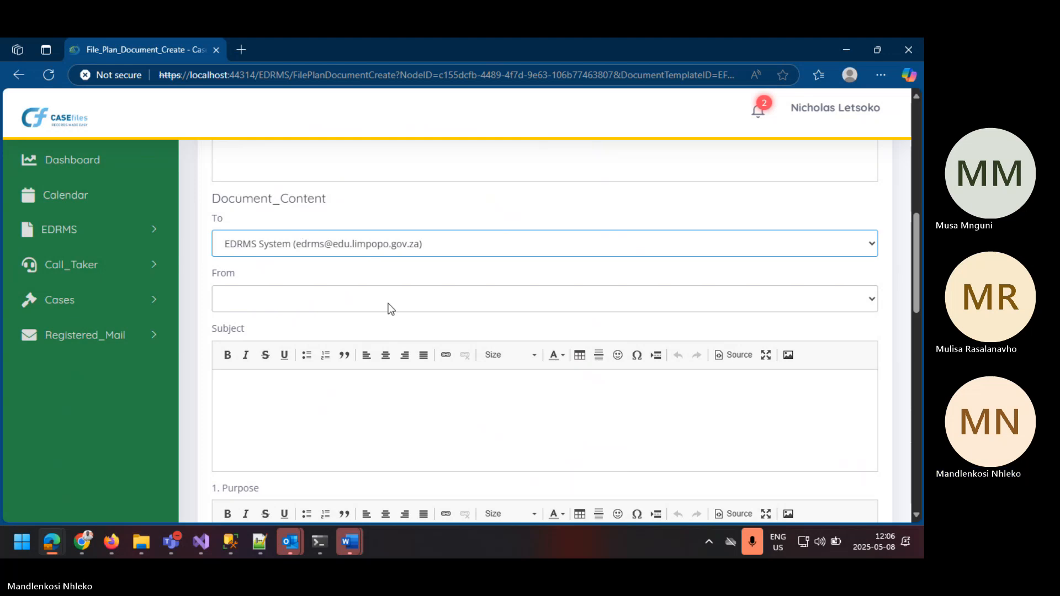
pyautogui.click(316, 303)
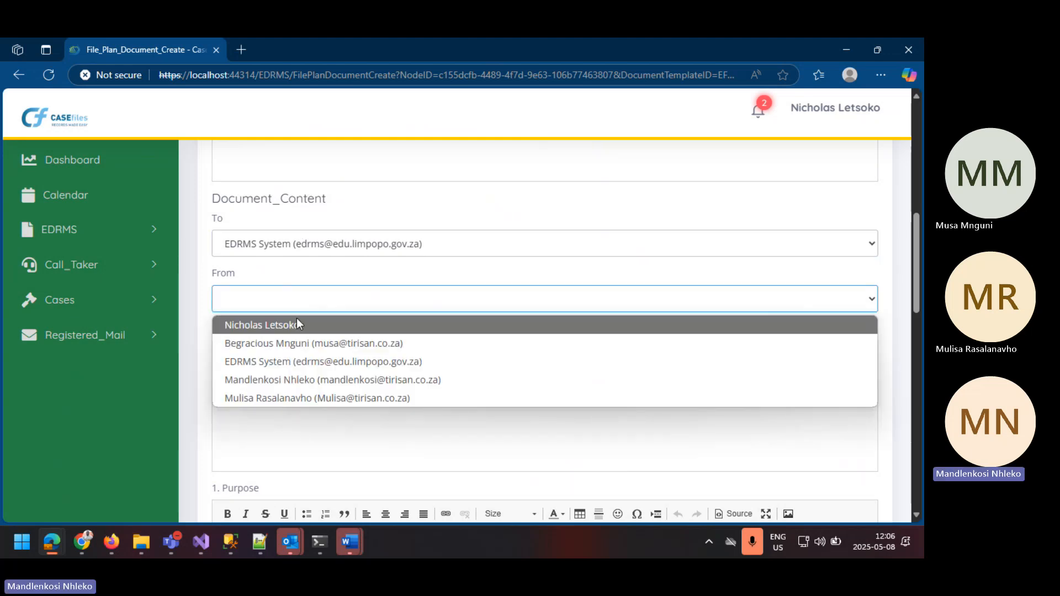
pyautogui.click(298, 325)
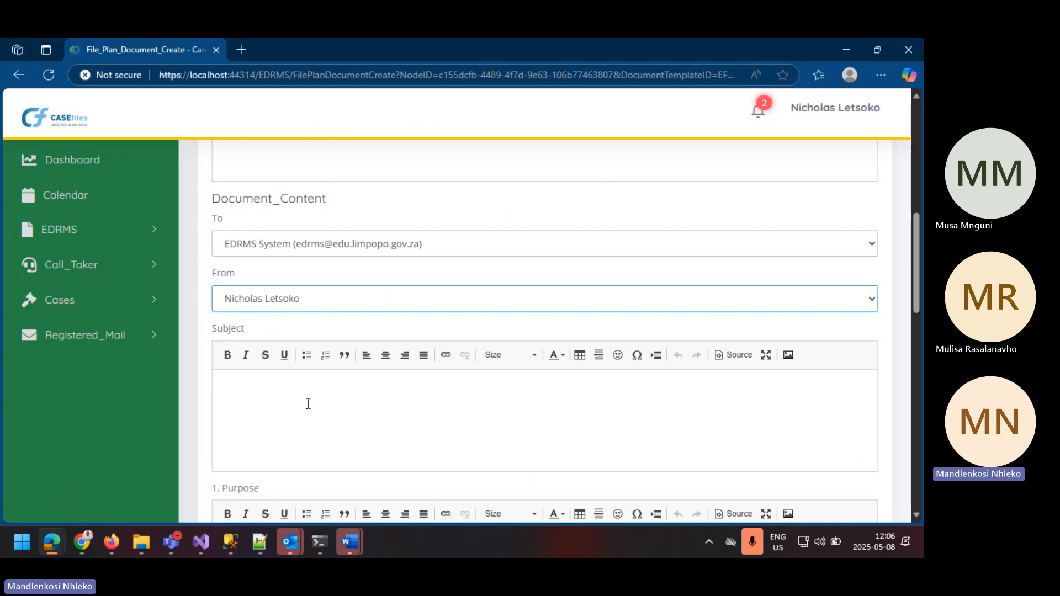
# Step: Copy the description Application 01 into the memorandum's Subject
pyautogui.click(287, 386)
pyautogui.scroll(7, 303, 364)
pyautogui.scroll(1, 303, 365)
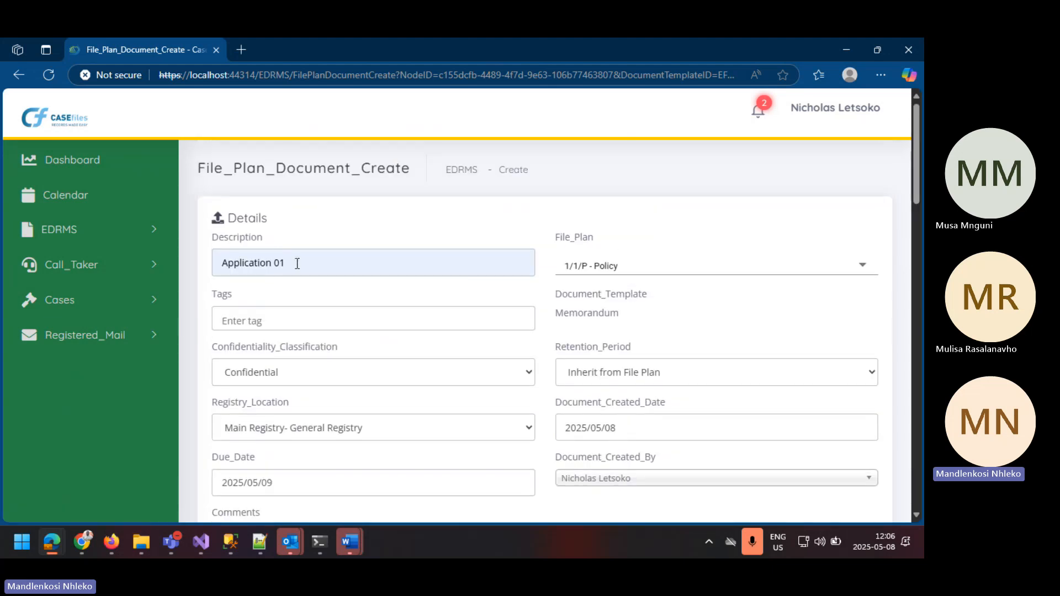
pyautogui.moveTo(296, 263); pyautogui.dragTo(221, 263)
pyautogui.hotkey('ctrl', 'c')
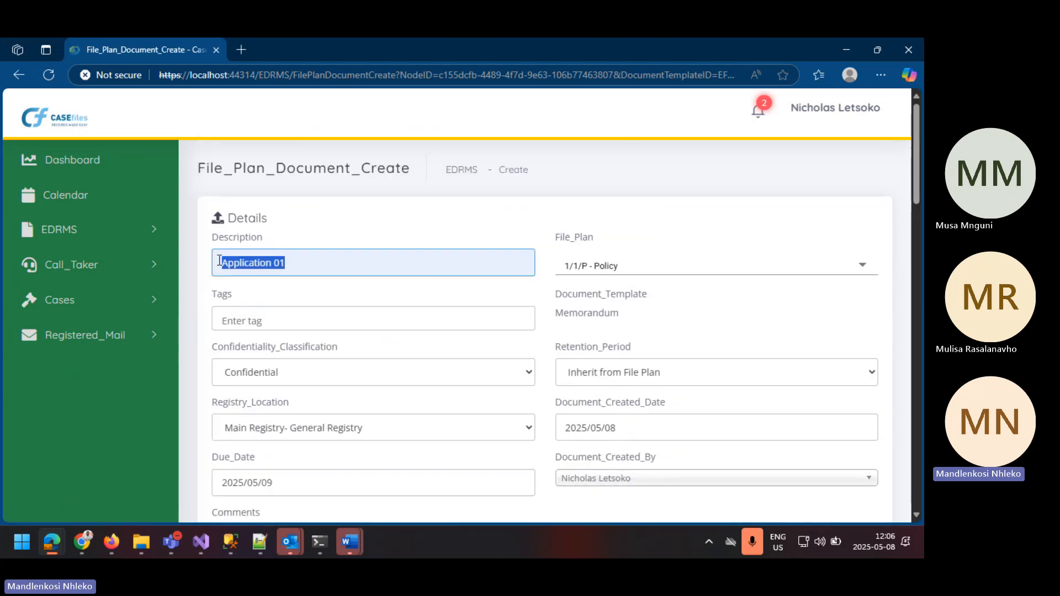
pyautogui.scroll(-7, 267, 301)
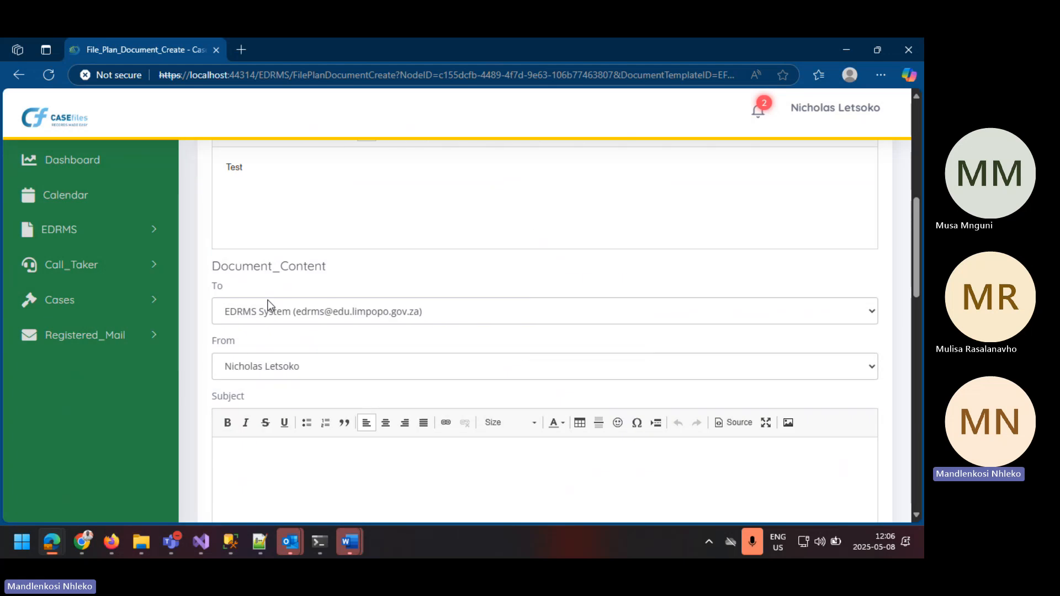
pyautogui.scroll(-2, 276, 314)
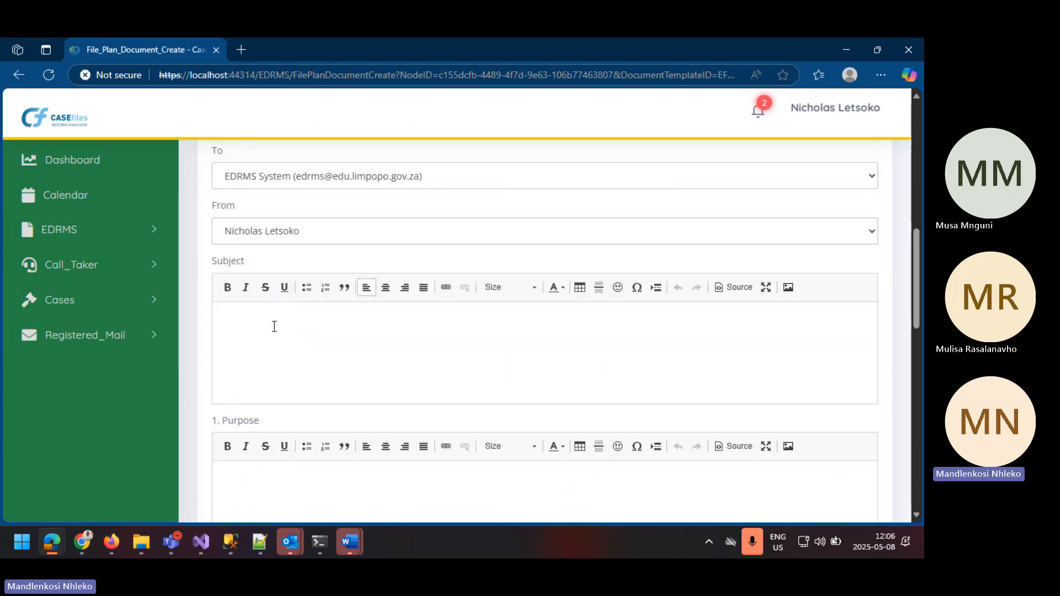
pyautogui.hotkey('ctrl', 'v')
# Step: Paste the copied text Application 01 into the Purpose and Background sections
pyautogui.scroll(-2, 276, 336)
pyautogui.click(249, 346)
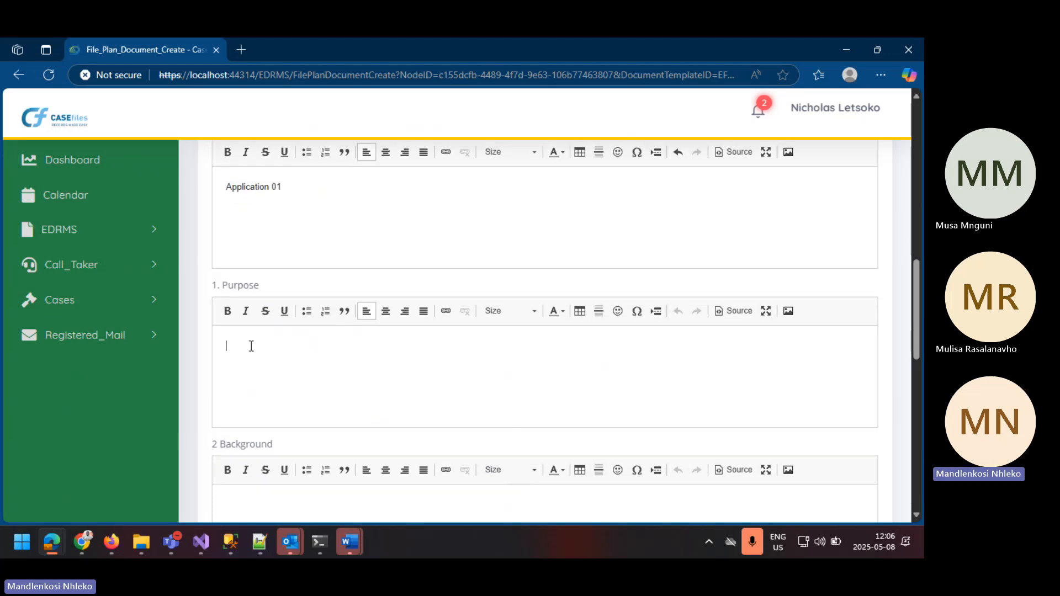
pyautogui.hotkey('ctrl', 'v')
pyautogui.scroll(-3, 251, 345)
pyautogui.click(252, 313)
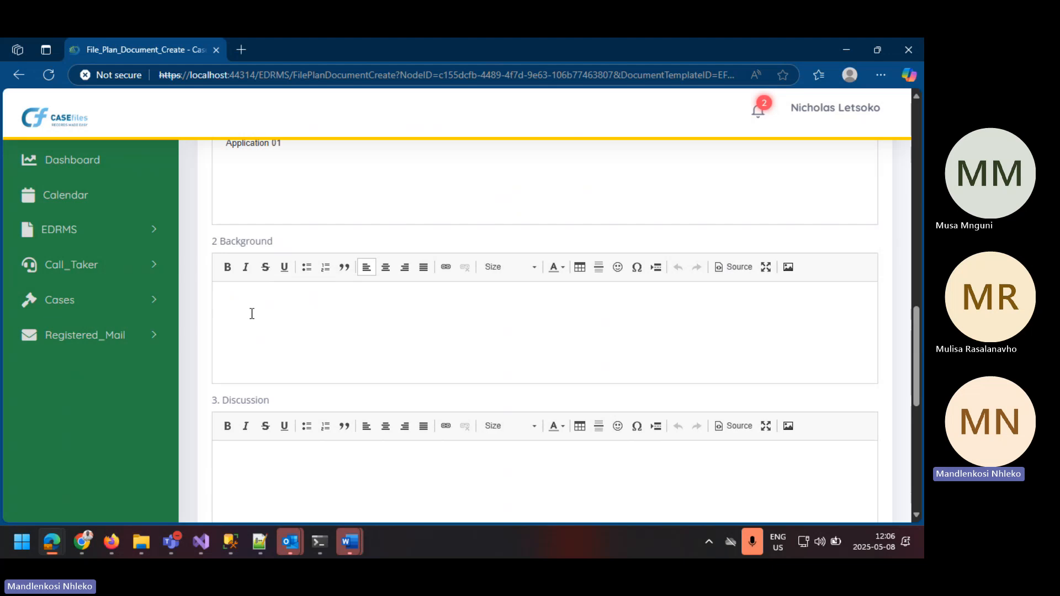
pyautogui.hotkey('ctrl', 'v')
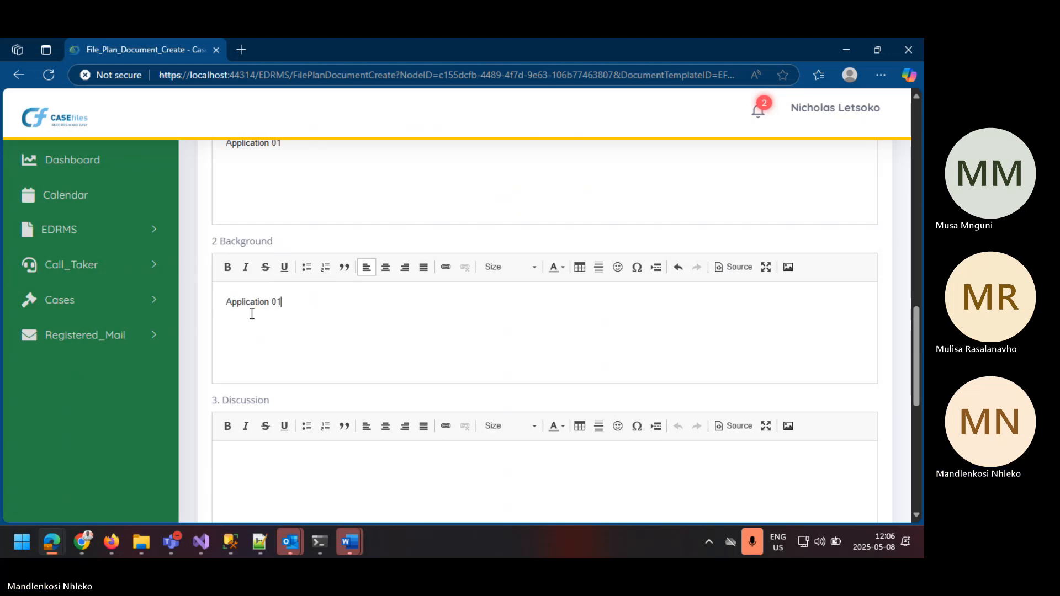
# Step: Fill the Discussion, Financial Implication and Recommendation sections with the copied text Application 01
pyautogui.scroll(-3, 251, 312)
pyautogui.click(245, 261)
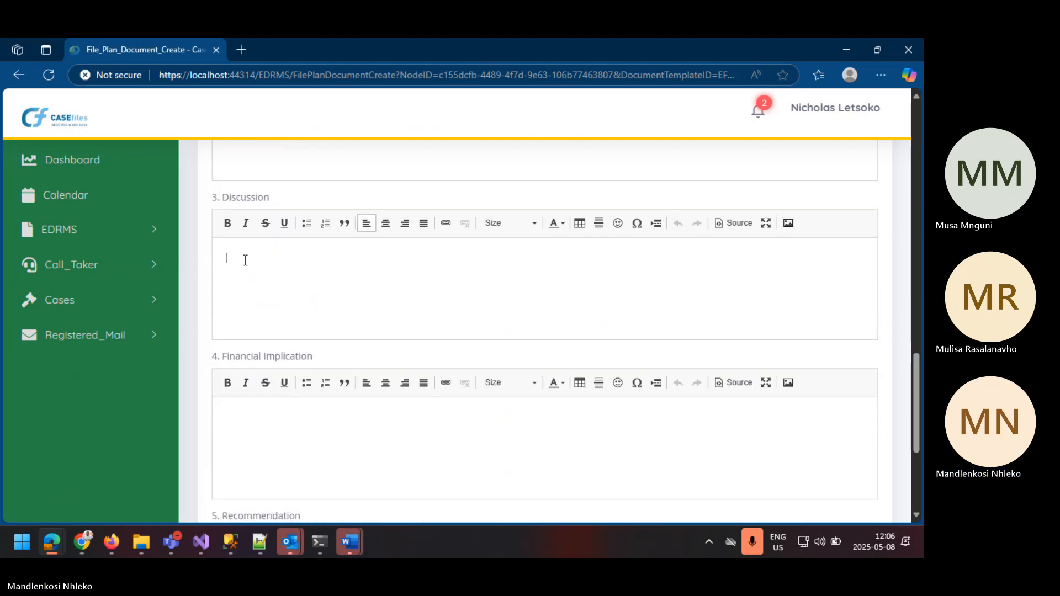
pyautogui.hotkey('ctrl', 'v')
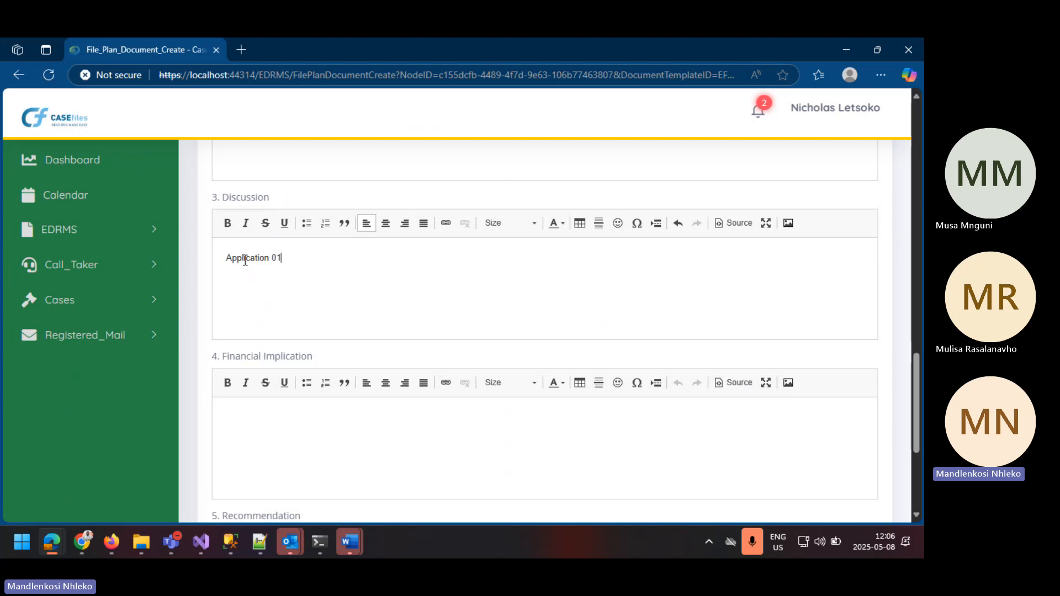
pyautogui.scroll(-3, 249, 320)
pyautogui.click(248, 293)
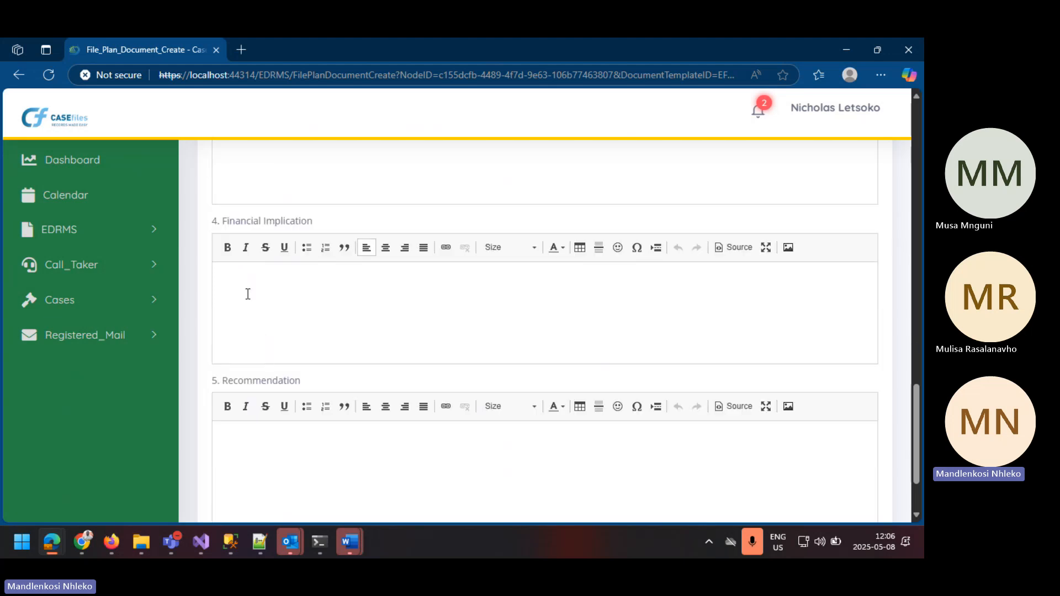
pyautogui.hotkey('ctrl', 'v')
pyautogui.scroll(-2, 251, 315)
pyautogui.click(242, 337)
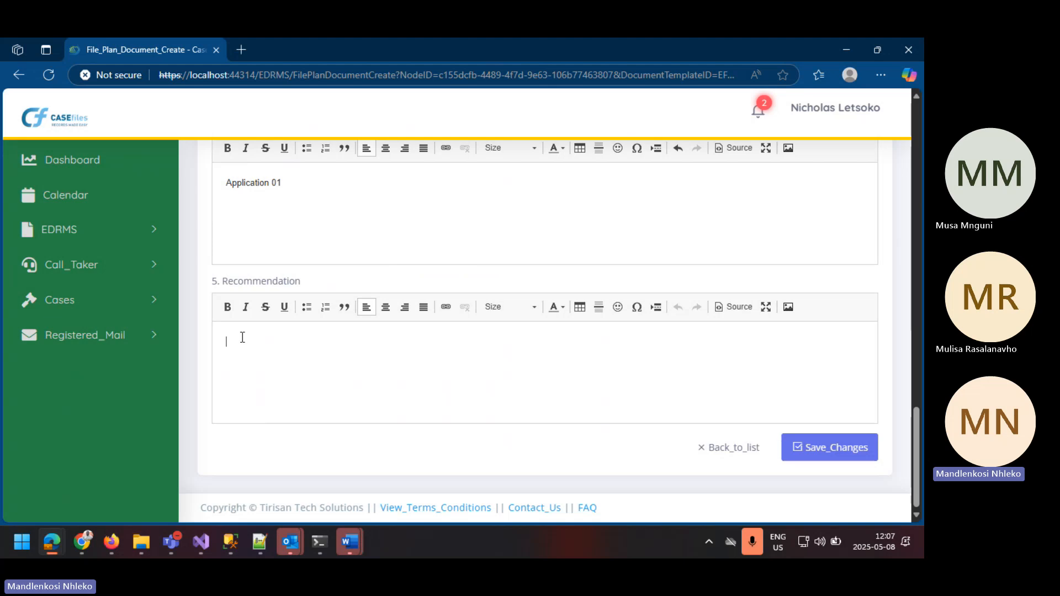
pyautogui.hotkey('ctrl', 'v')
# Step: Review the filled-in memorandum sections and save the document
pyautogui.scroll(5, 242, 338)
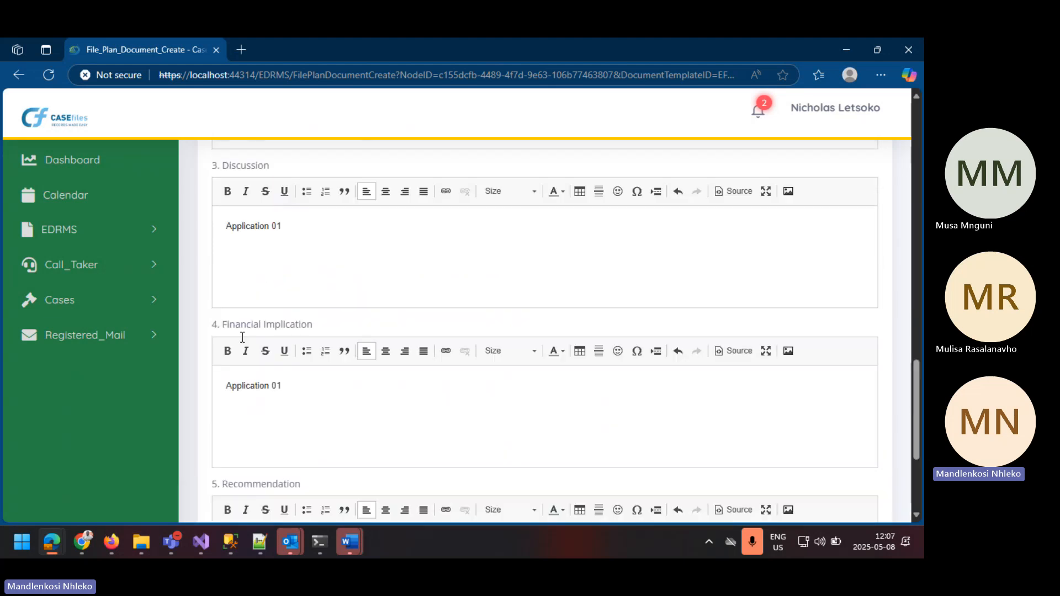
pyautogui.scroll(8, 264, 315)
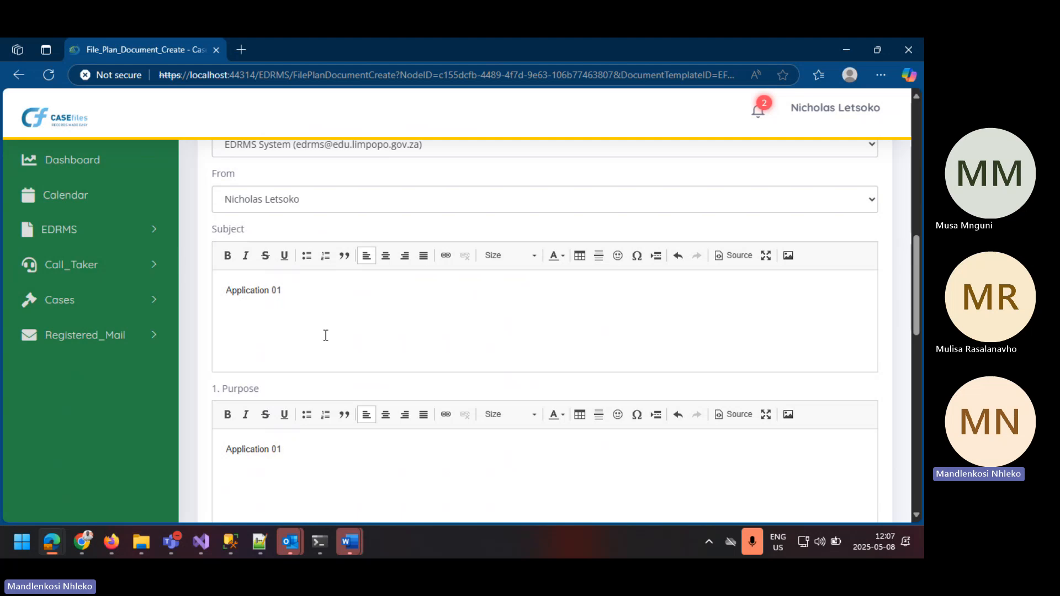
pyautogui.scroll(-4, 324, 334)
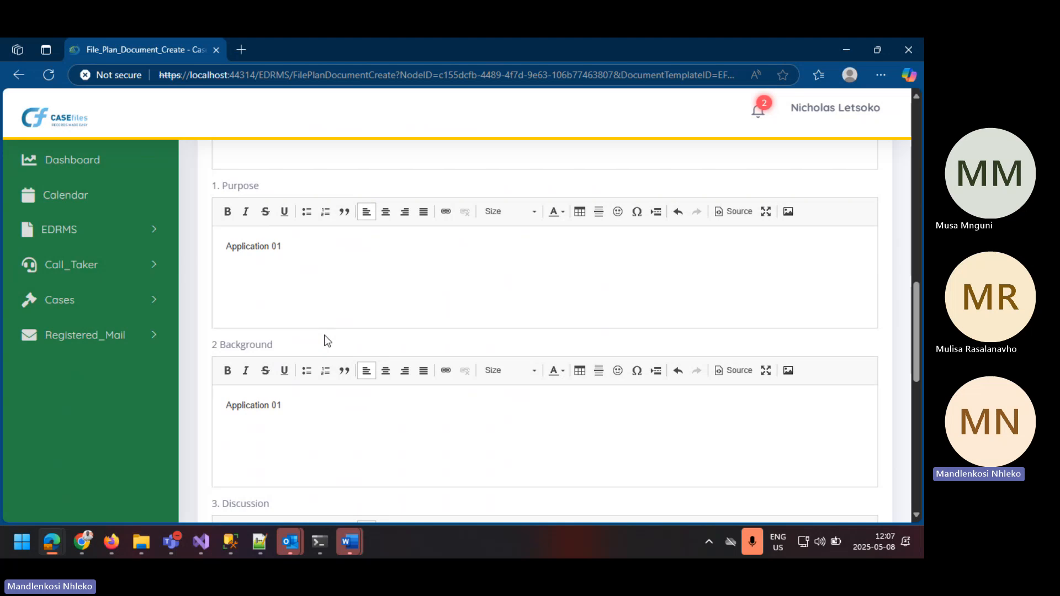
pyautogui.scroll(-10, 338, 336)
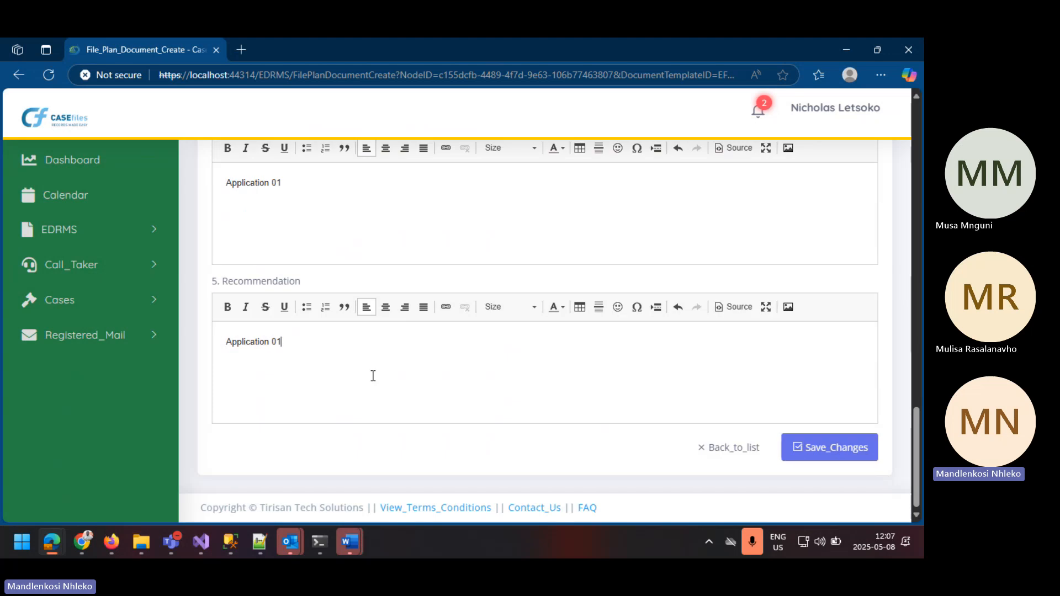
pyautogui.click(826, 448)
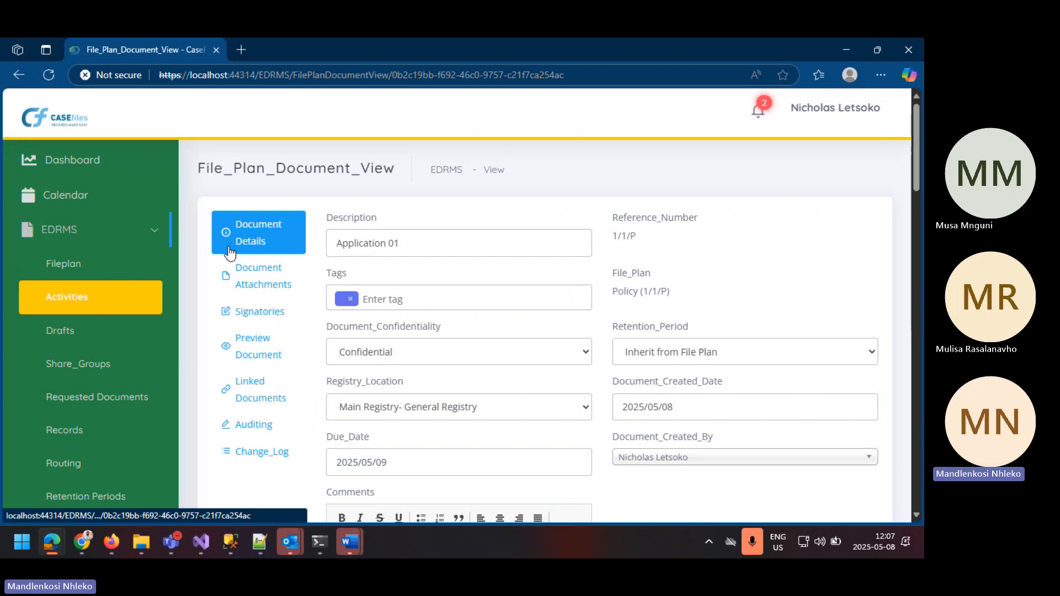
pyautogui.moveTo(313, 222); pyautogui.dragTo(333, 217)
pyautogui.click(504, 204)
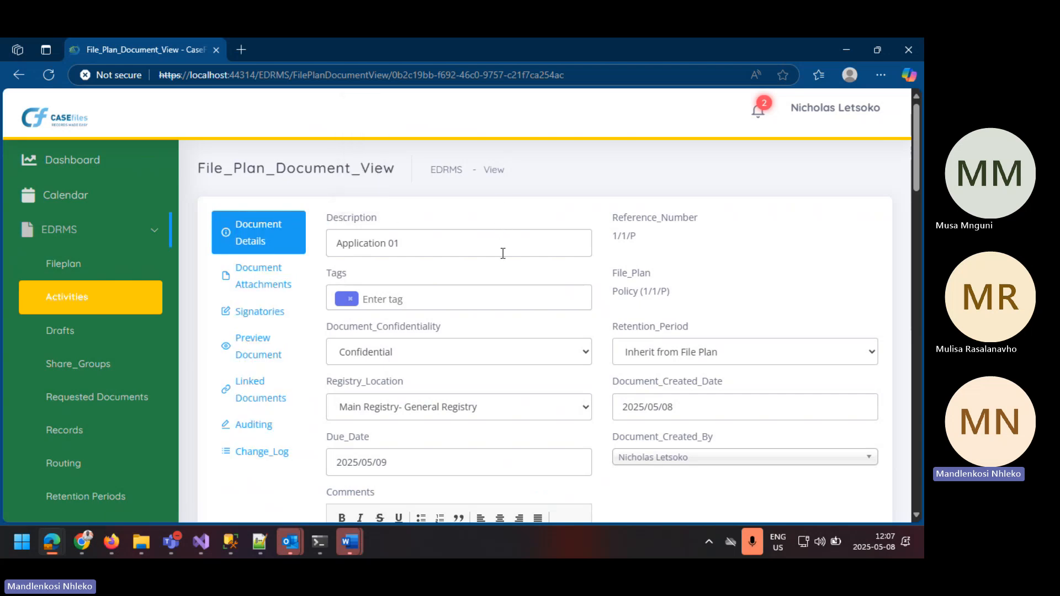
# Step: Review the saved Application 01 document's details, comments and memorandum content
pyautogui.scroll(-2, 501, 254)
pyautogui.scroll(-2, 501, 253)
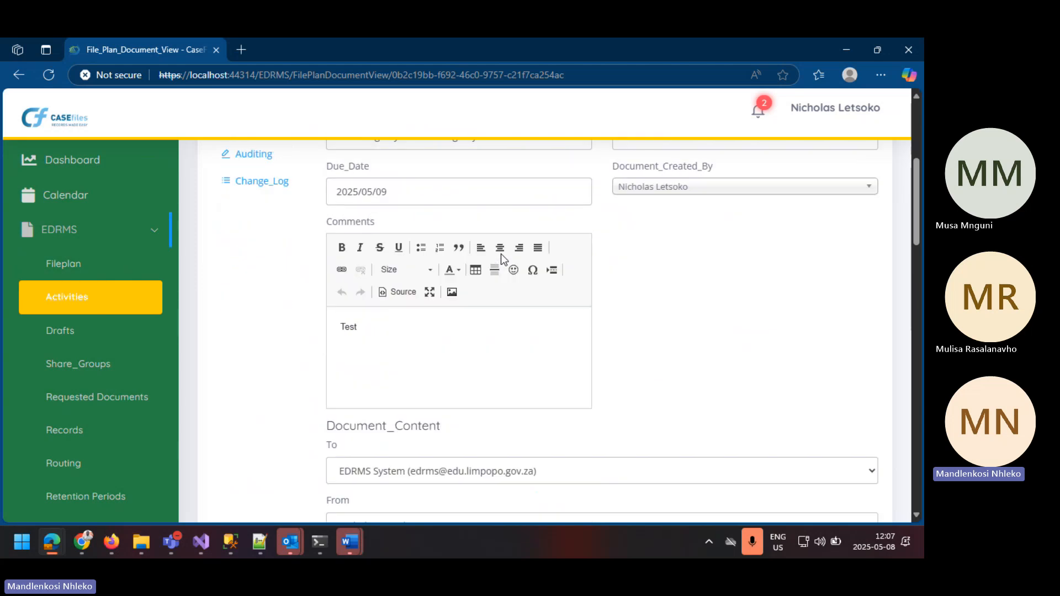
pyautogui.scroll(-6, 501, 253)
pyautogui.scroll(-6, 501, 253)
pyautogui.scroll(9, 501, 253)
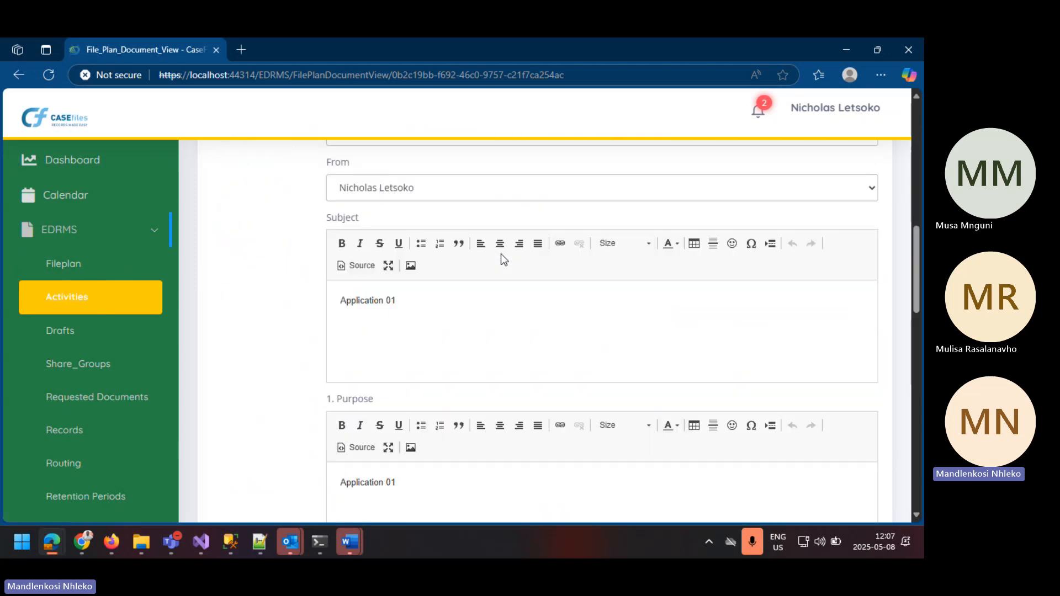
pyautogui.middleClick(494, 252)
pyautogui.scroll(7, 610, 202)
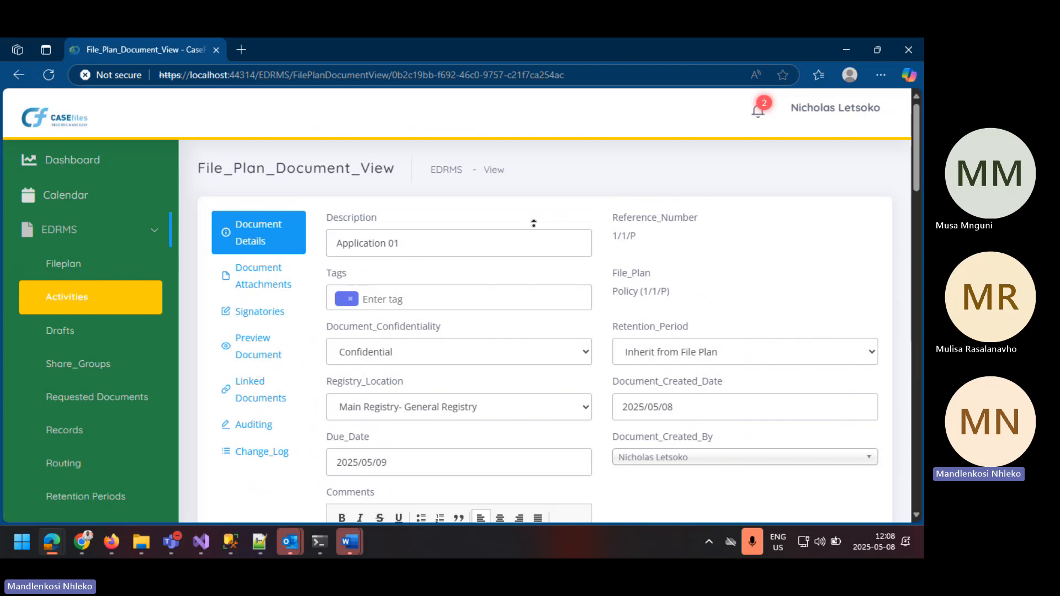
pyautogui.scroll(-1, 274, 284)
pyautogui.scroll(-1, 274, 284)
pyautogui.scroll(1, 277, 210)
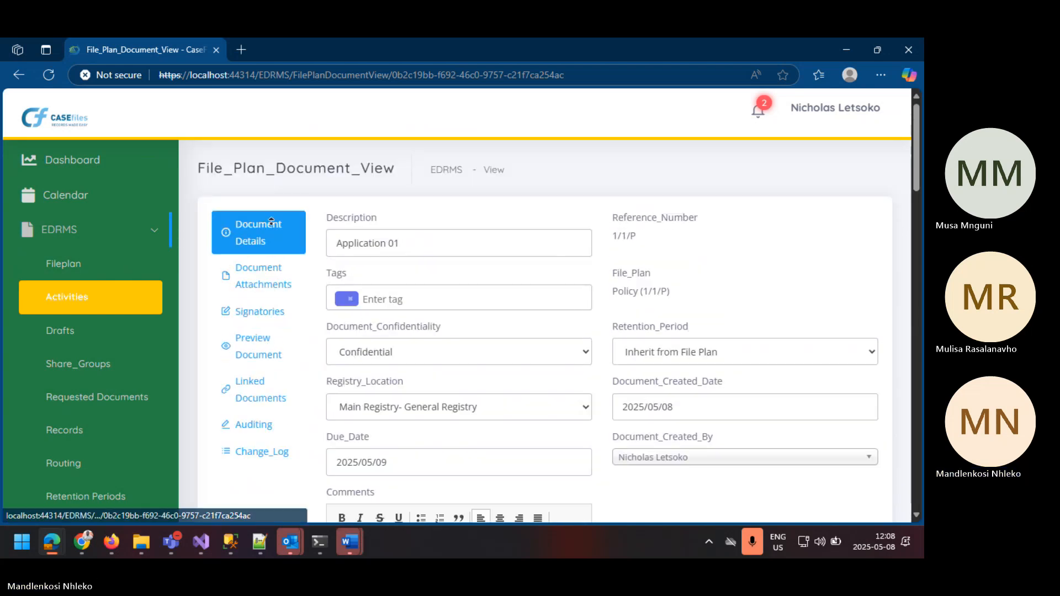
pyautogui.scroll(-1, 274, 276)
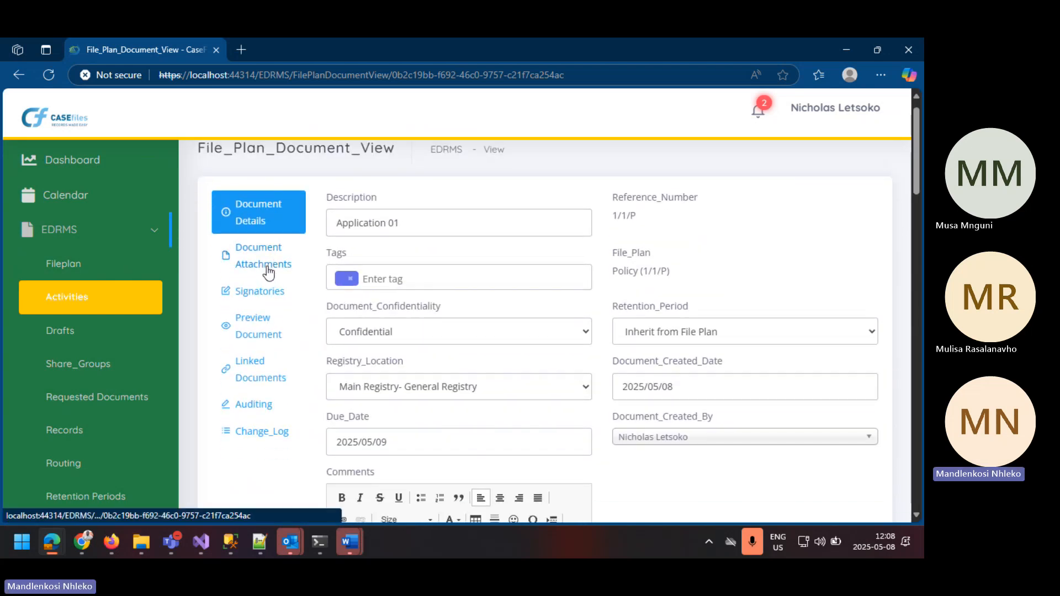
pyautogui.click(268, 270)
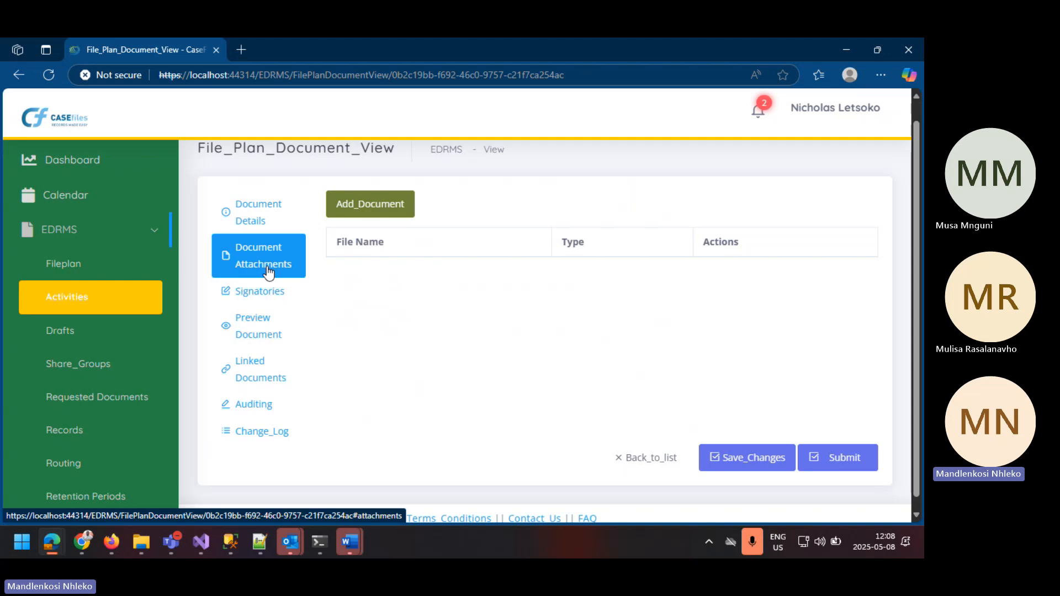
pyautogui.click(377, 202)
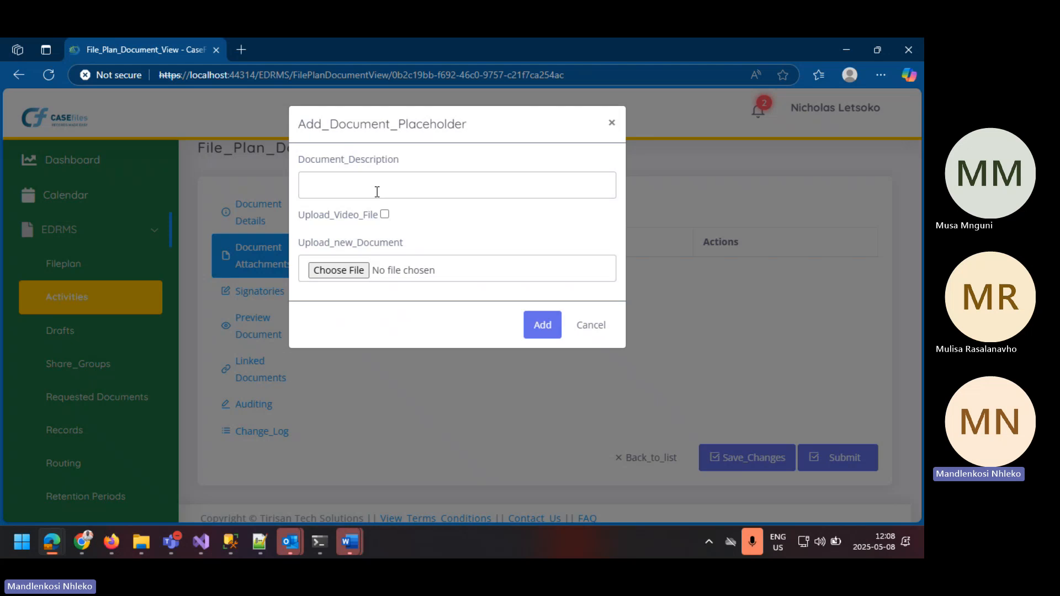
pyautogui.click(377, 191)
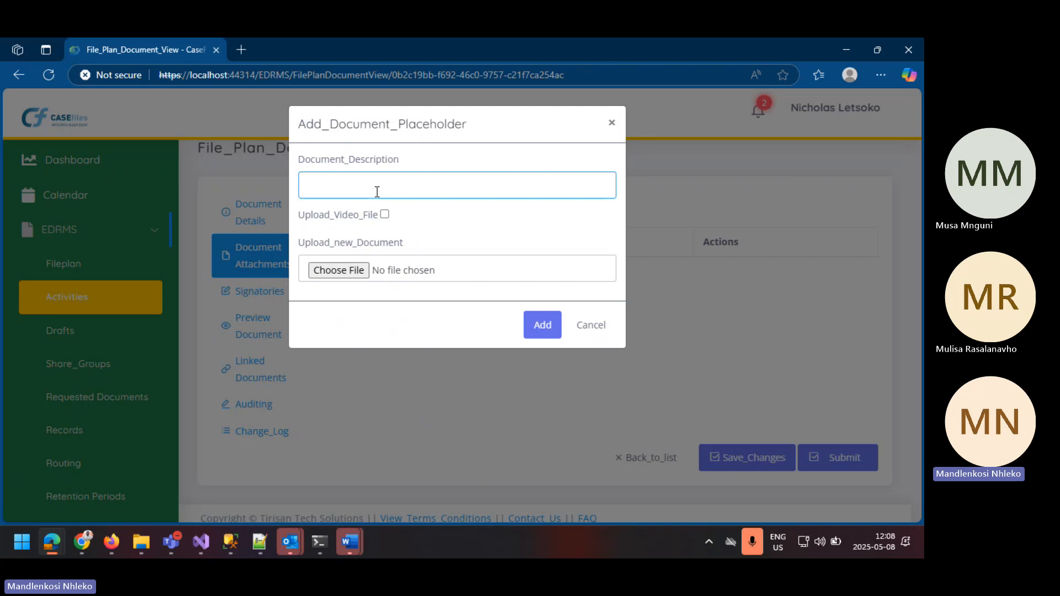
pyautogui.write('Test')
pyautogui.click(384, 215)
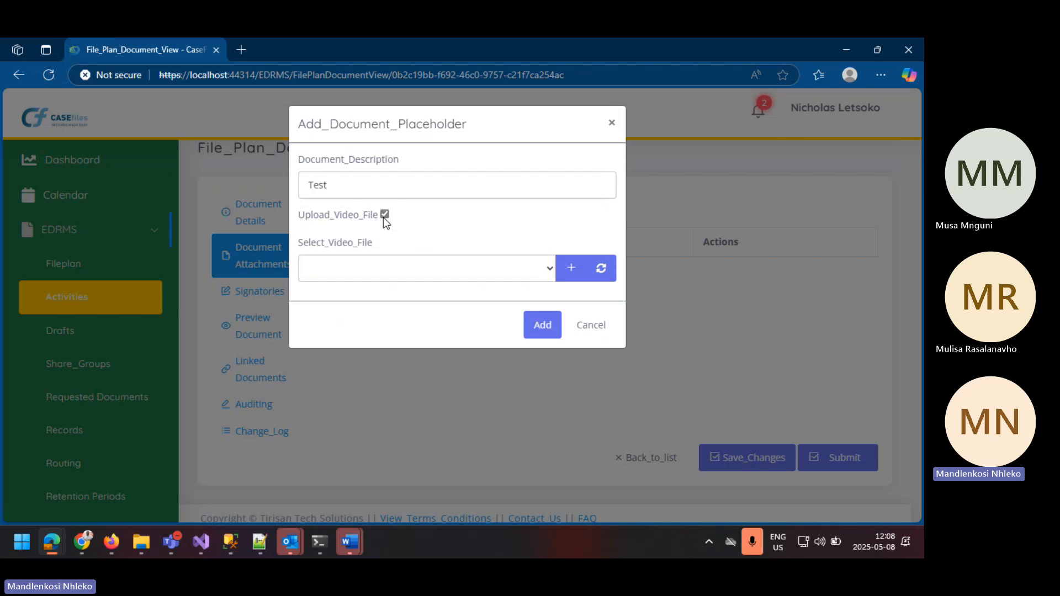
pyautogui.click(384, 214)
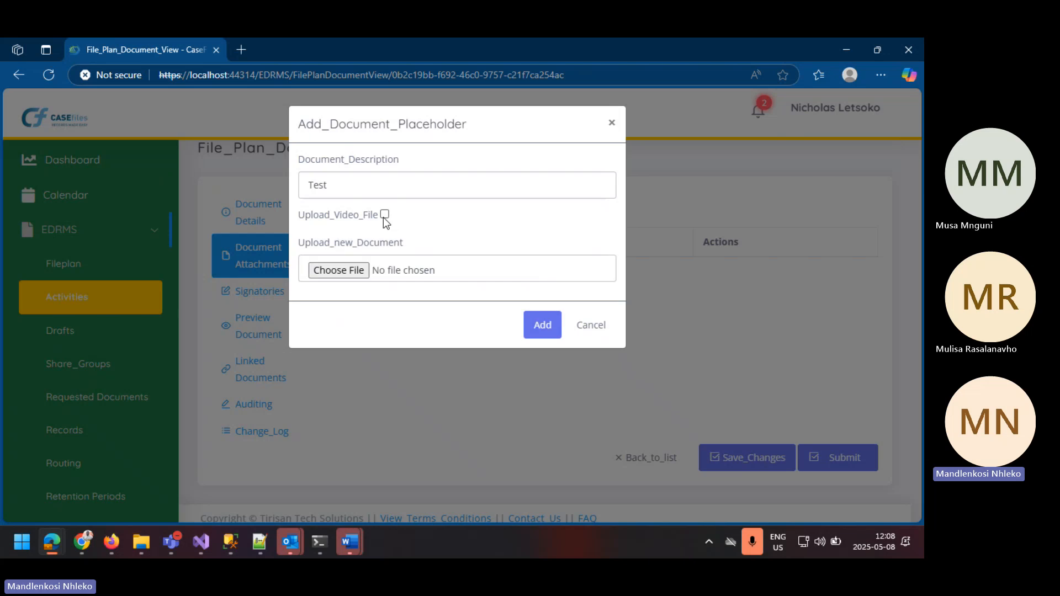
pyautogui.click(344, 269)
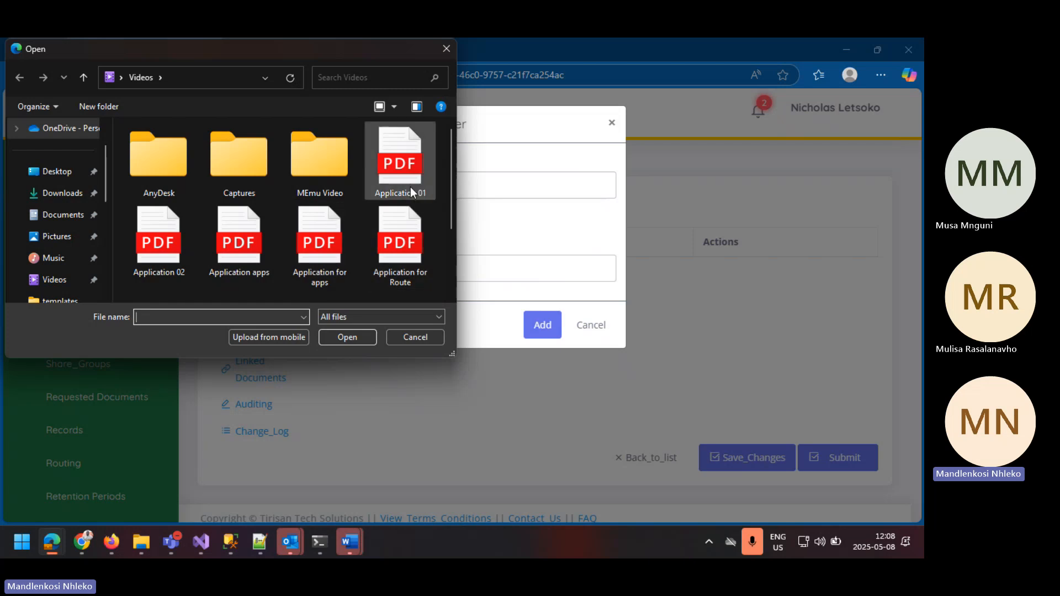
pyautogui.click(410, 187)
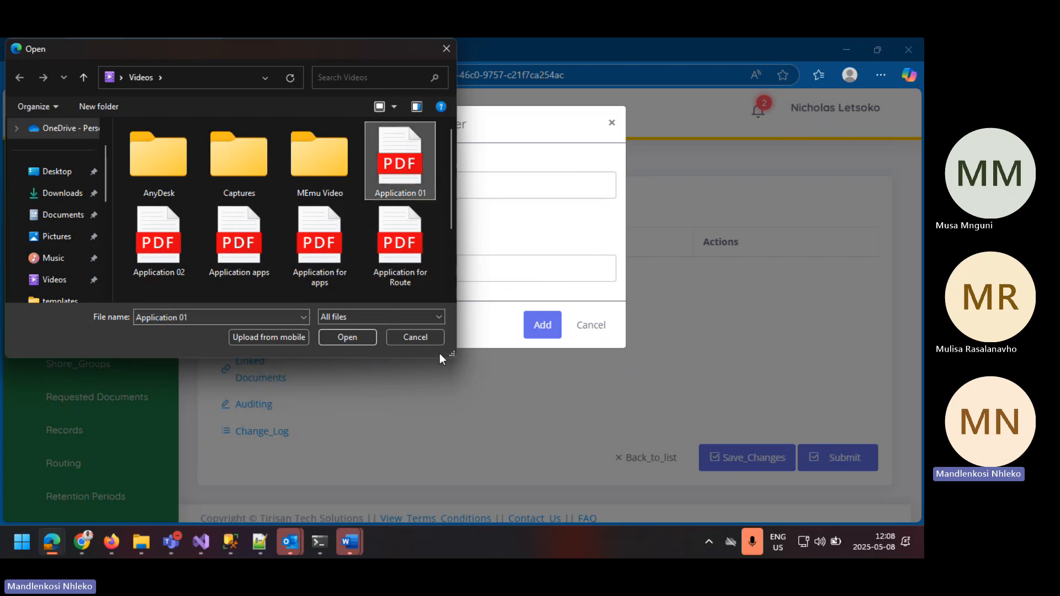
pyautogui.click(417, 337)
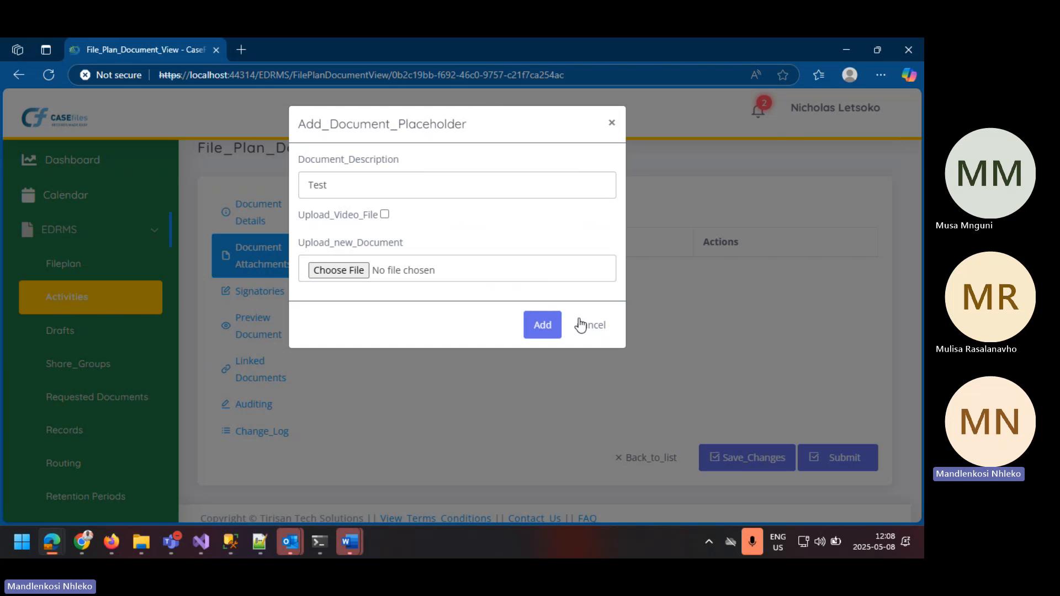
pyautogui.click(598, 334)
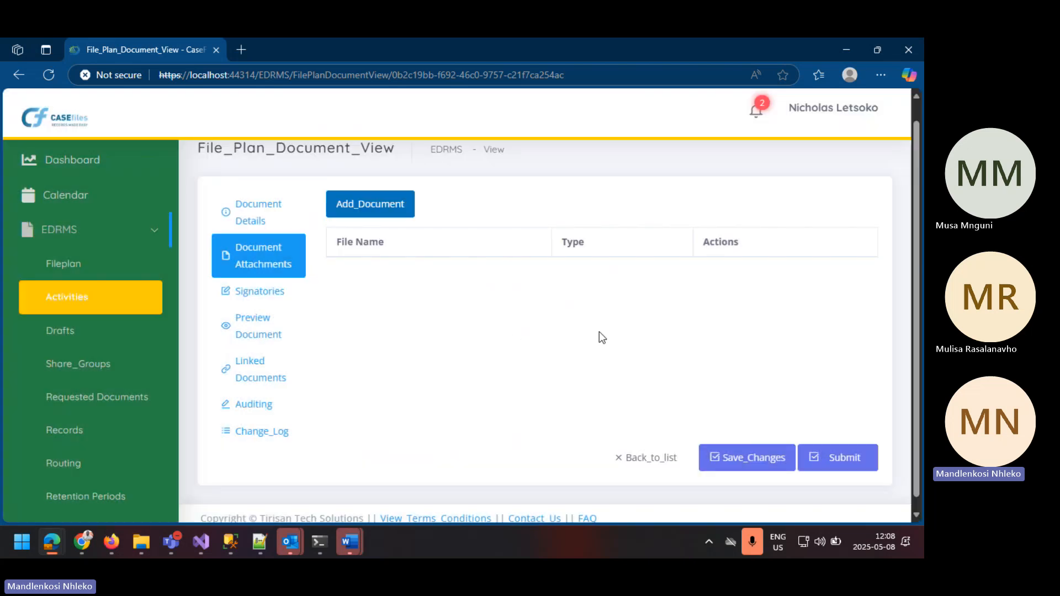
# Step: Add EDRMS System as a signatory with the action For Approval and check the document's signatories list
pyautogui.click(253, 294)
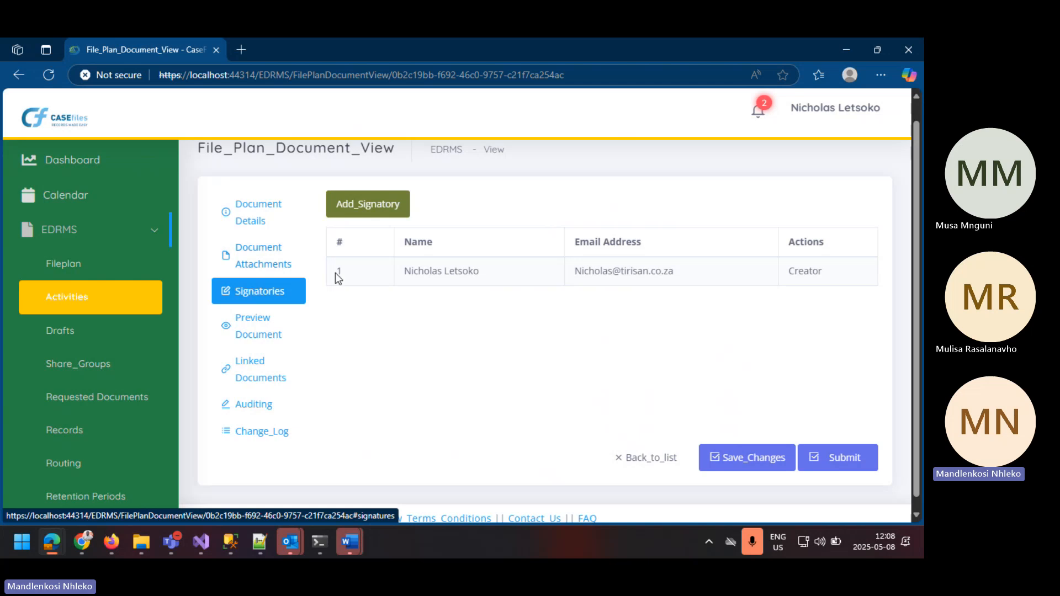
pyautogui.click(353, 202)
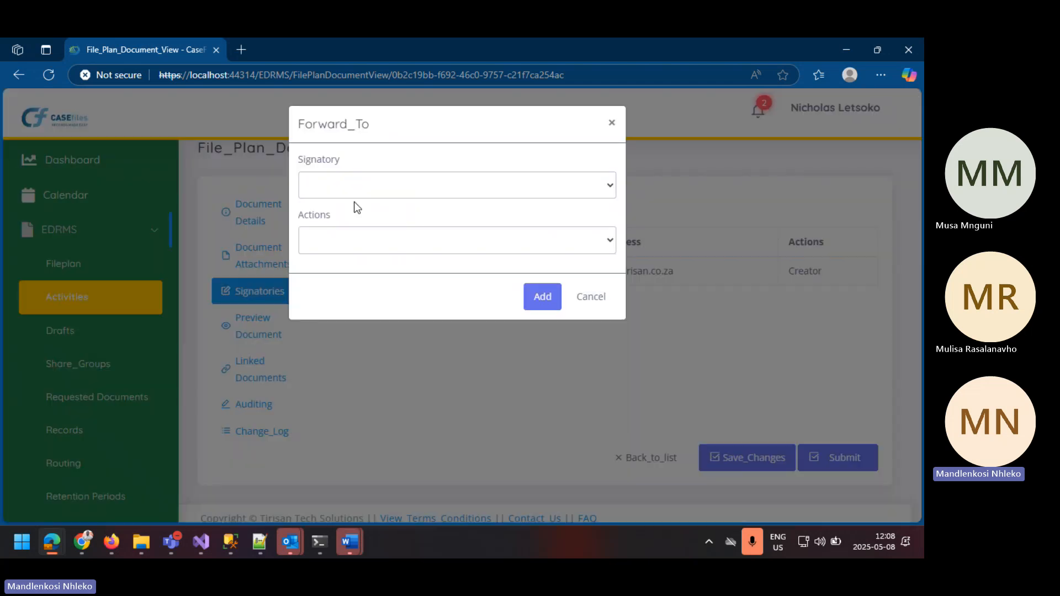
pyautogui.click(413, 187)
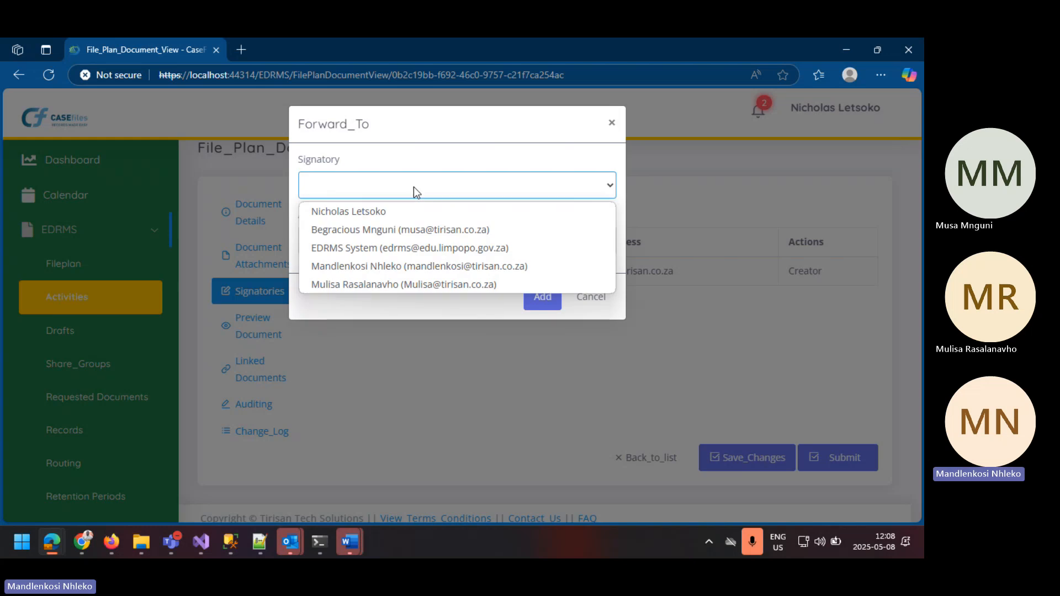
pyautogui.click(400, 250)
pyautogui.click(400, 251)
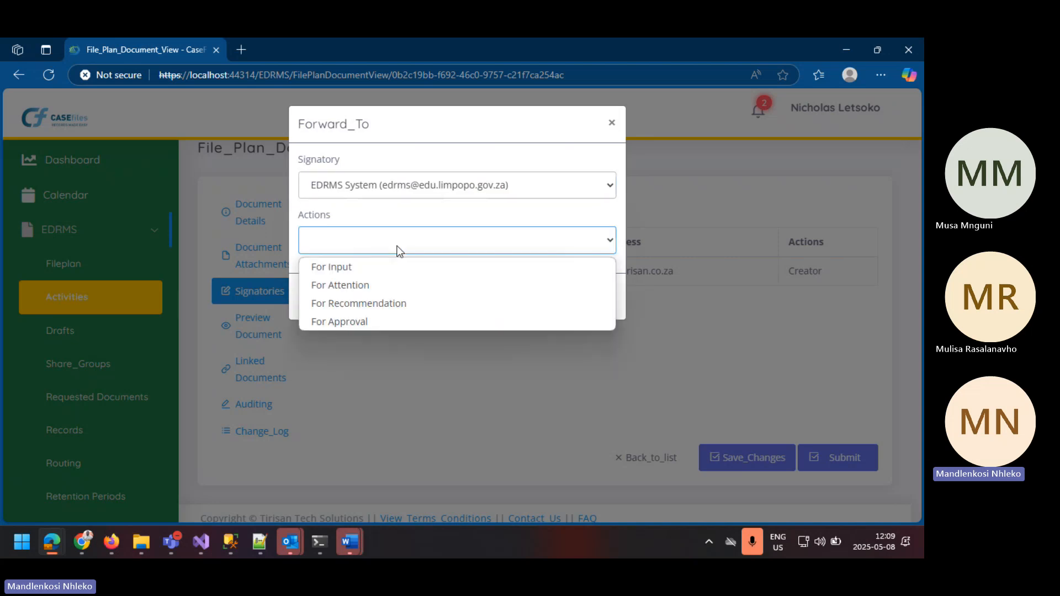
pyautogui.click(349, 322)
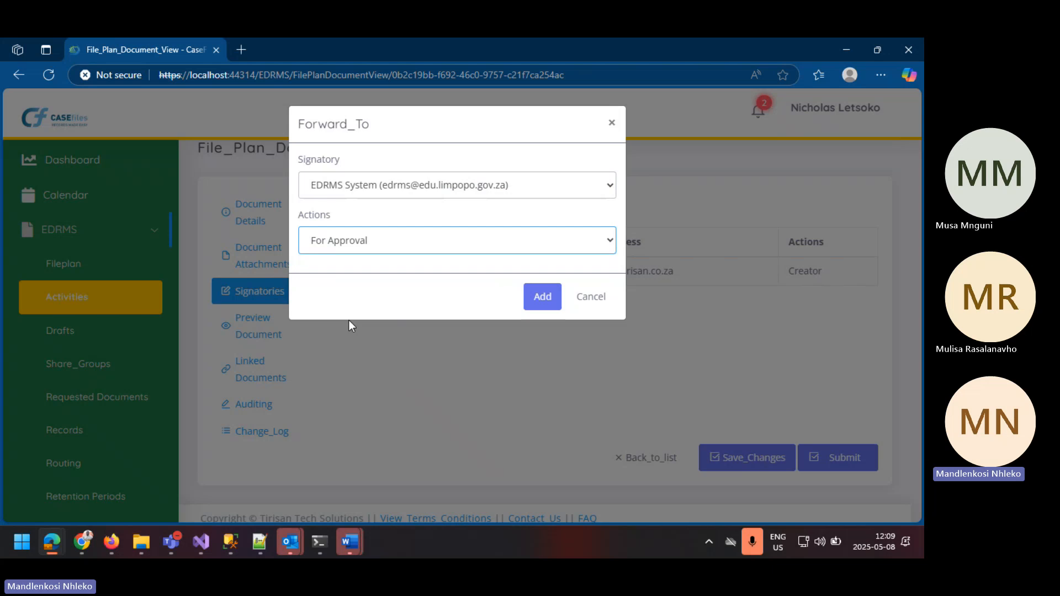
pyautogui.click(549, 303)
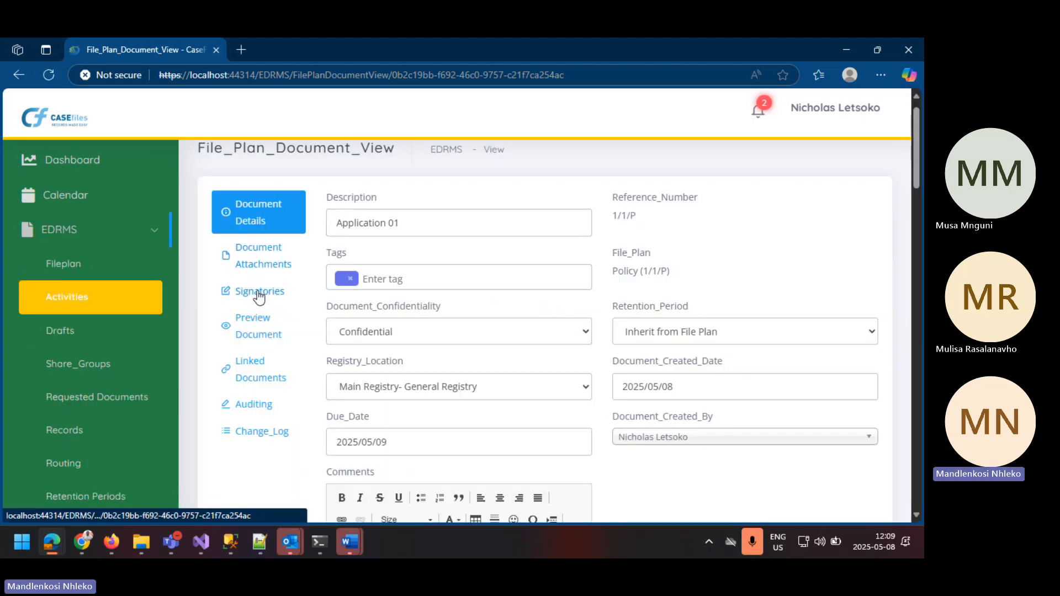
pyautogui.click(258, 296)
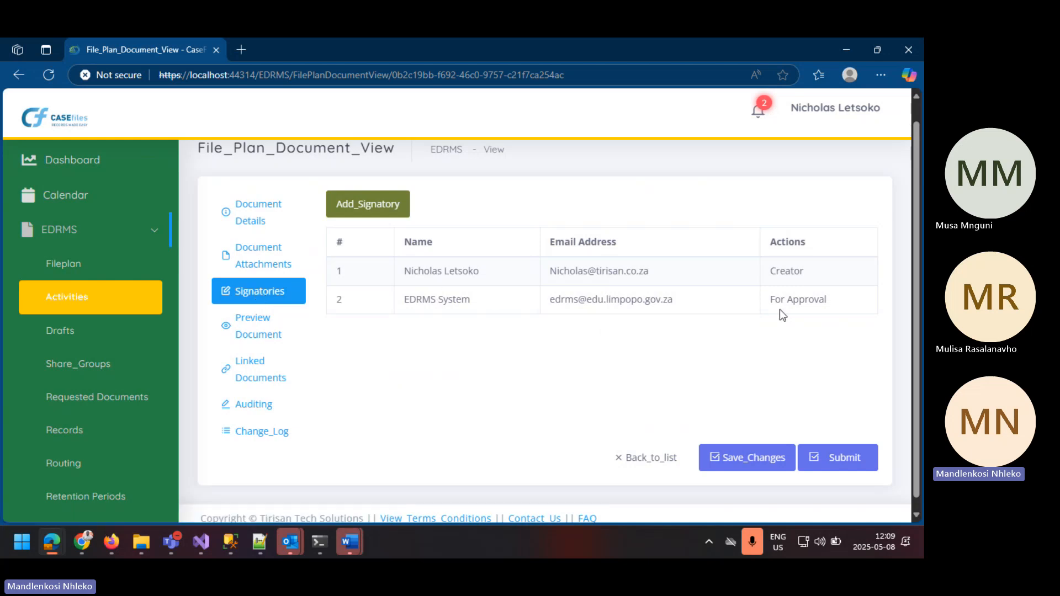
# Step: Preview the generated memorandum and read through its sections from the header to the Recommendation
pyautogui.click(255, 344)
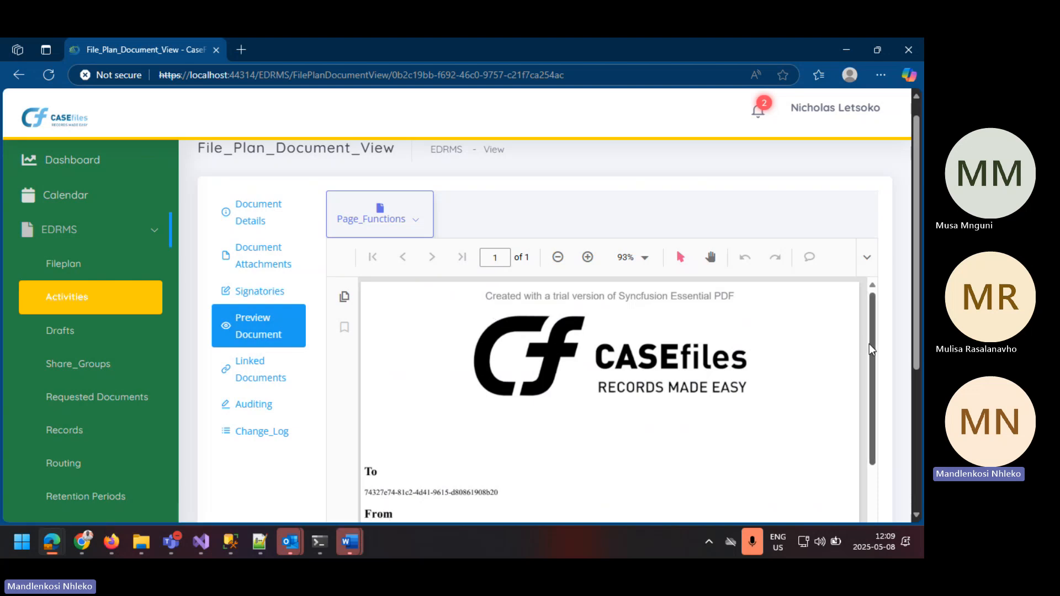
pyautogui.moveTo(869, 343); pyautogui.dragTo(869, 456)
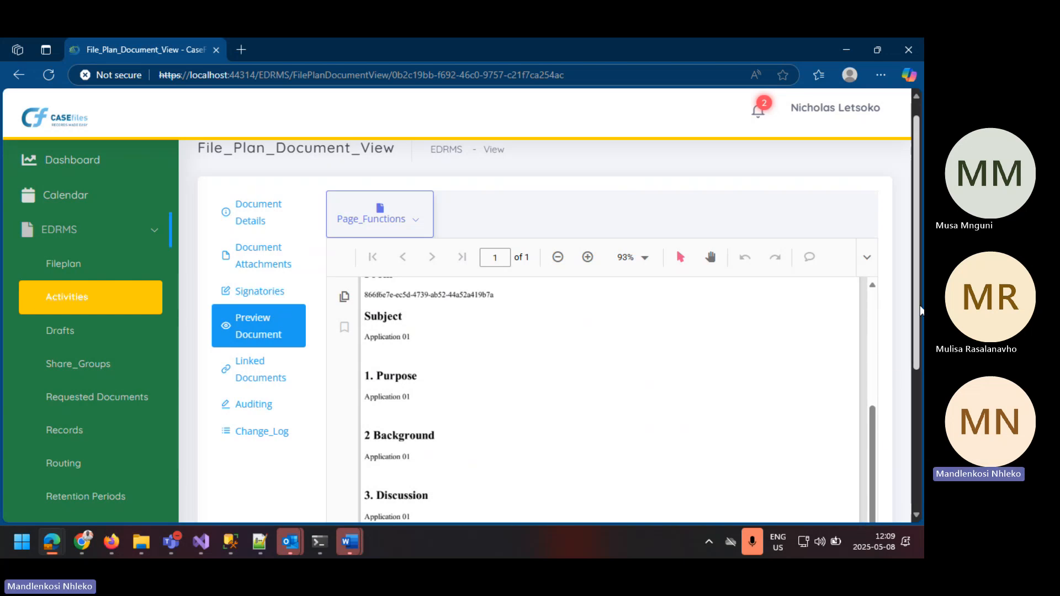
pyautogui.scroll(-5, 917, 372)
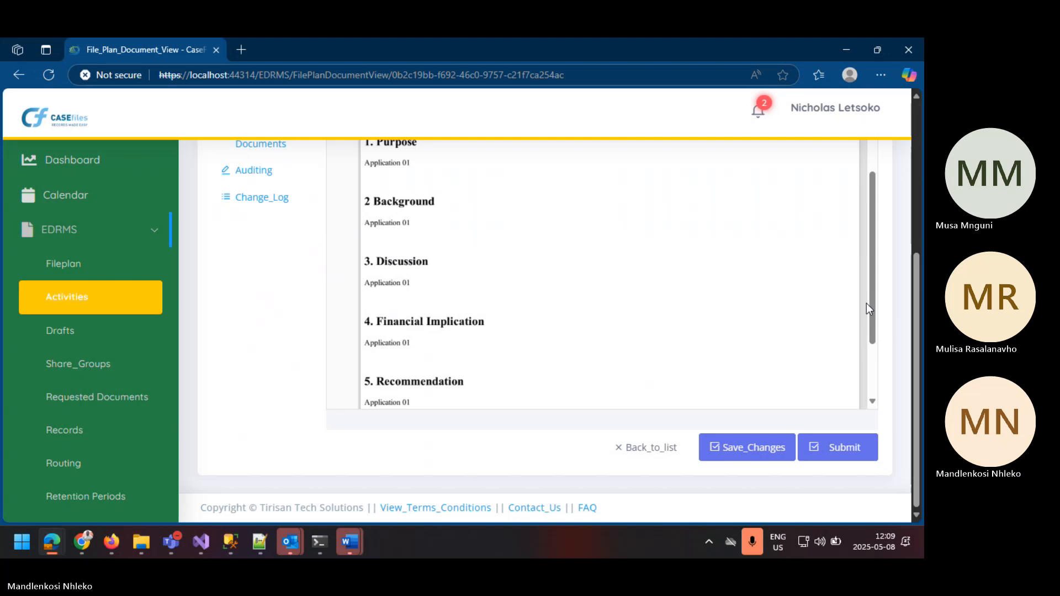
pyautogui.moveTo(873, 303); pyautogui.dragTo(841, 159)
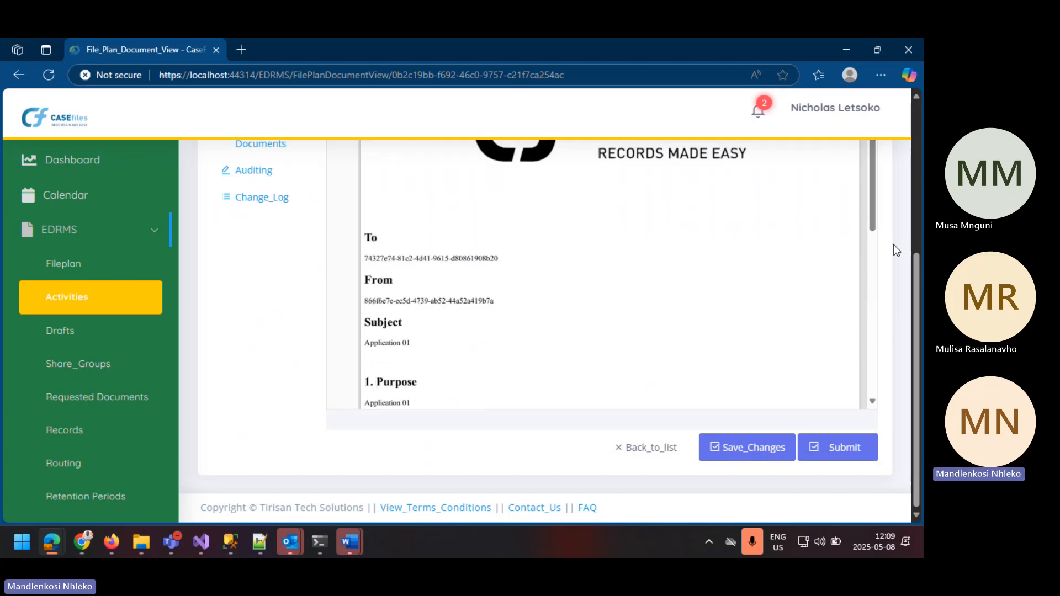
pyautogui.scroll(5, 917, 270)
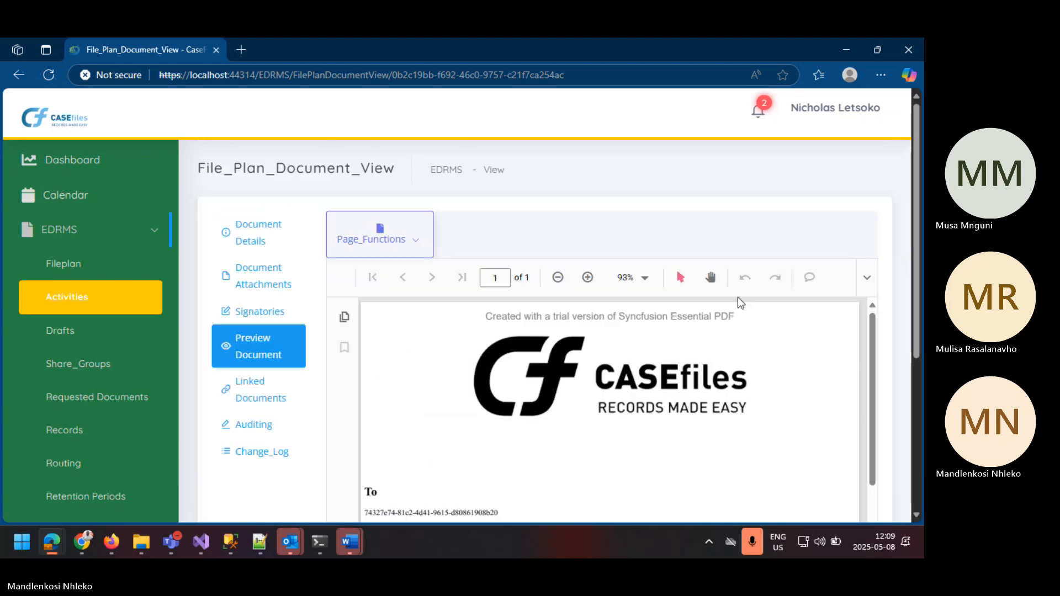
pyautogui.click(271, 394)
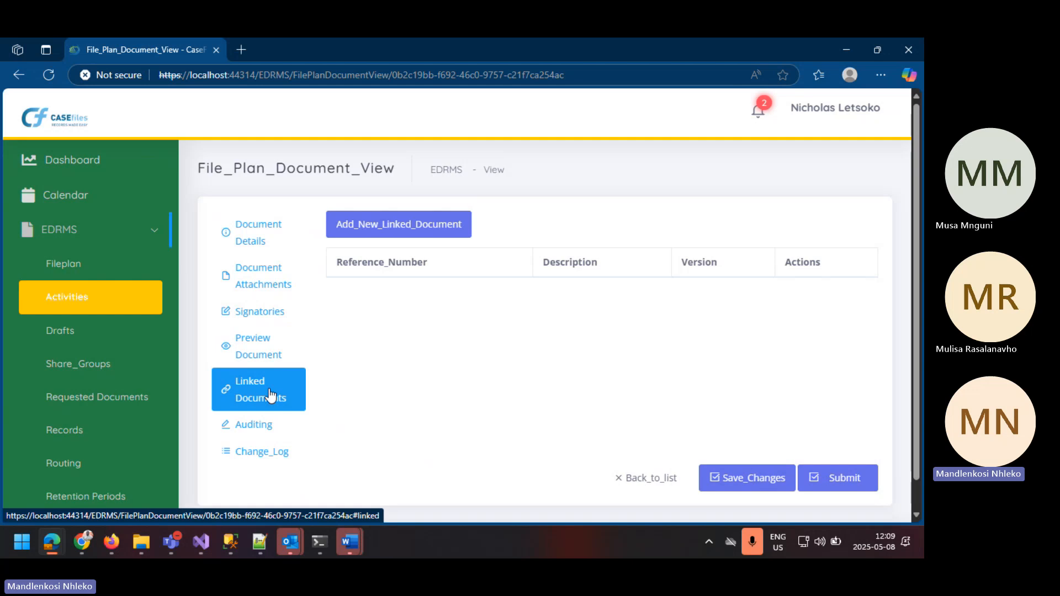
pyautogui.click(378, 231)
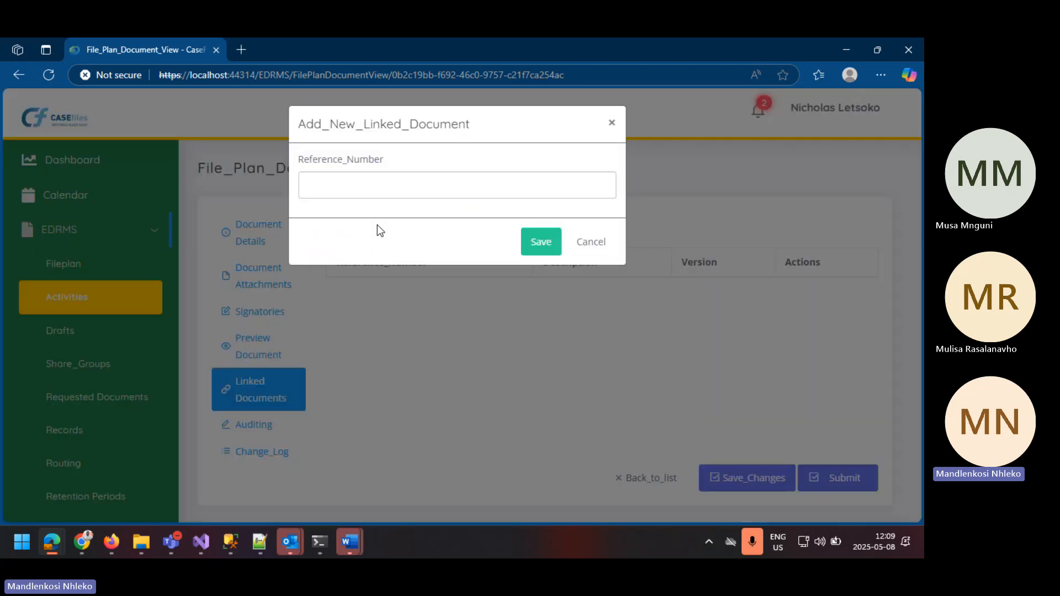
pyautogui.click(337, 177)
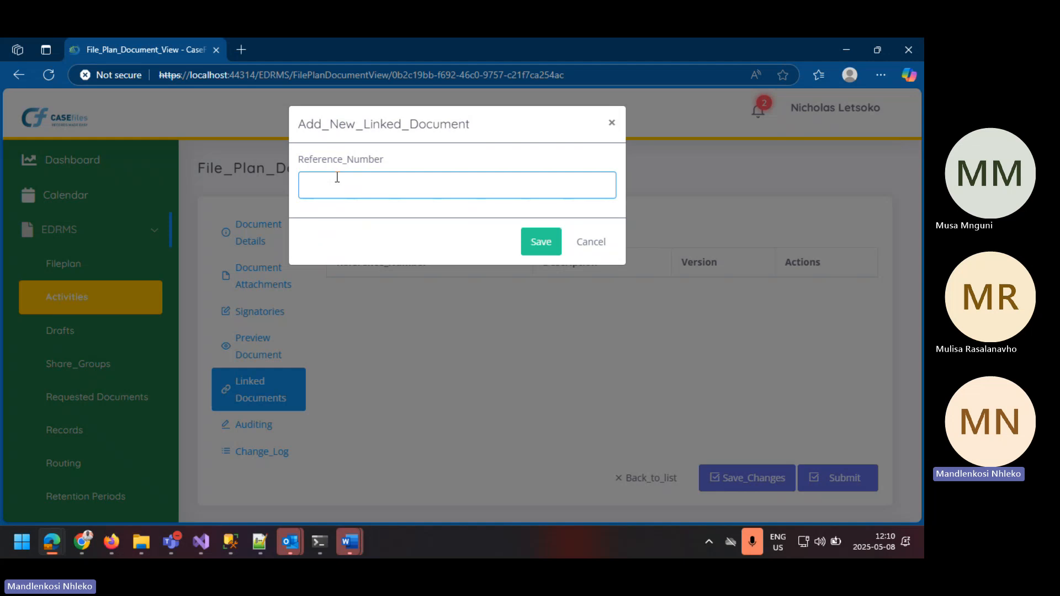
pyautogui.click(592, 243)
# Step: Check the document's auditing information and change log, and save the document's changes
pyautogui.click(270, 434)
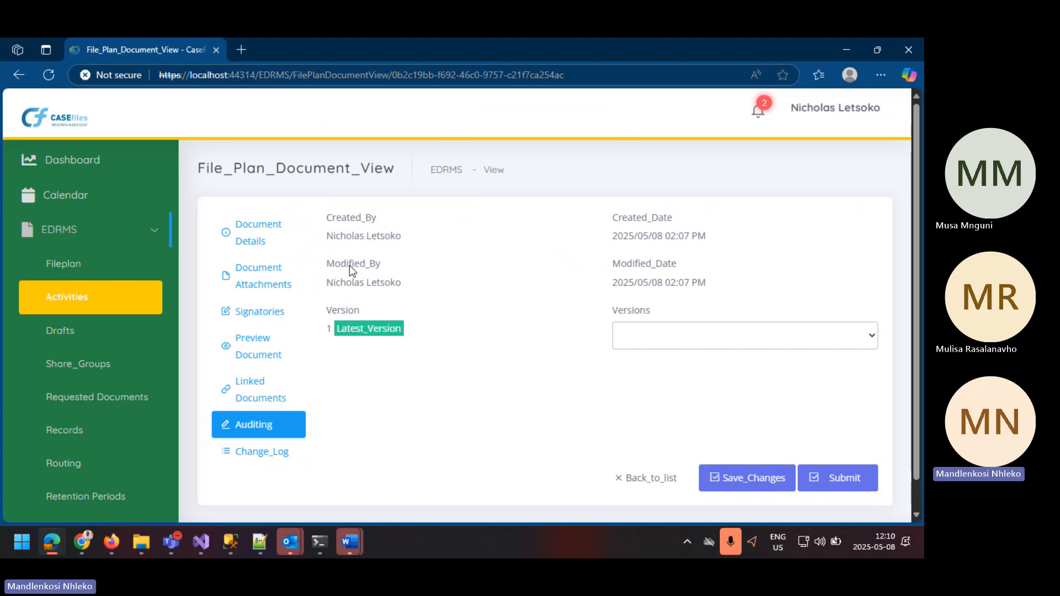
pyautogui.click(246, 458)
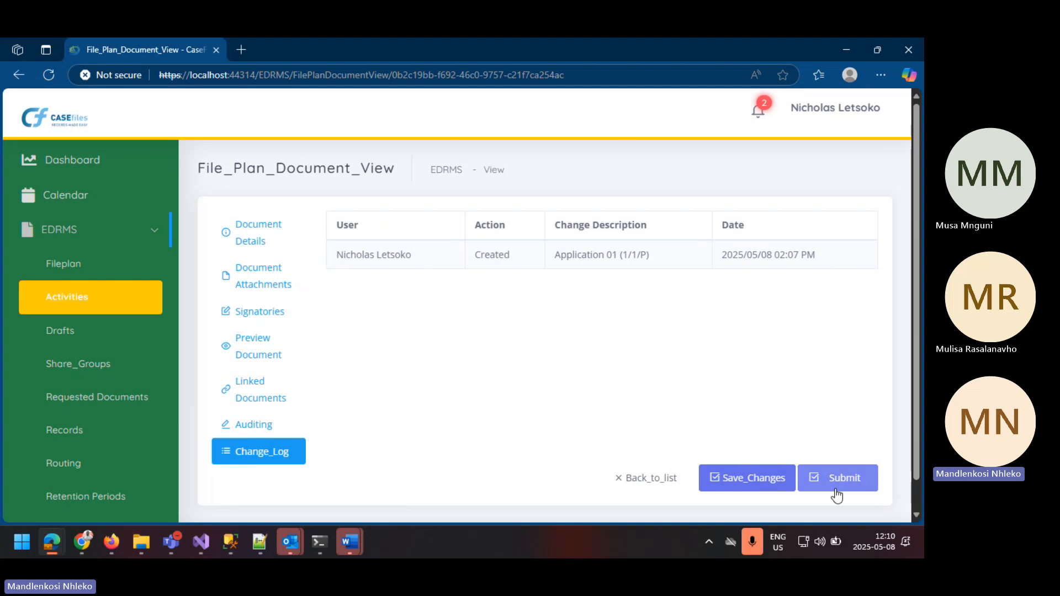
pyautogui.click(728, 479)
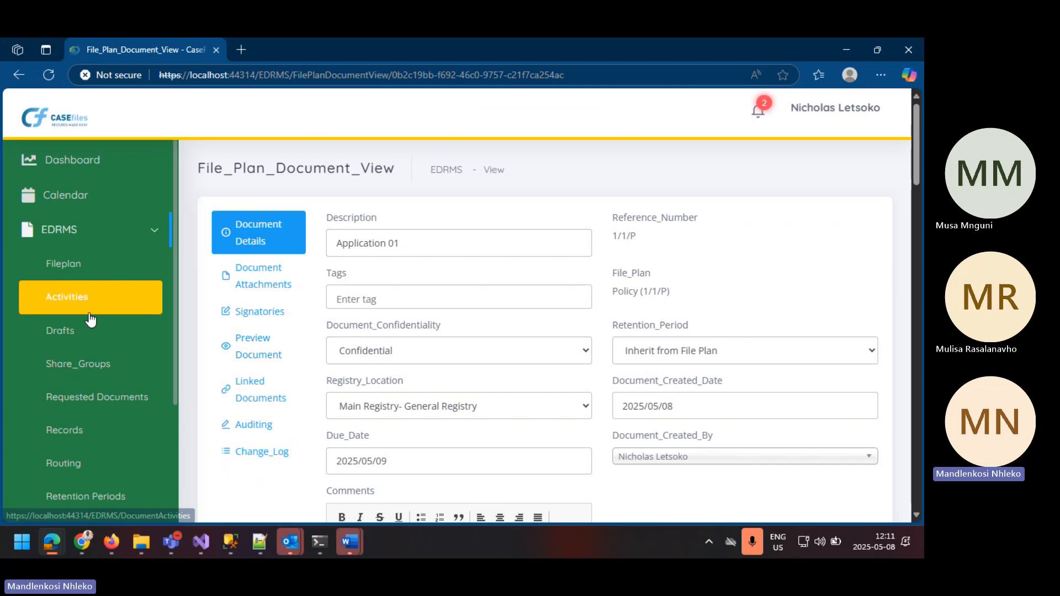
# Step: Find the Application 01 document among the drafts and open it for editing
pyautogui.click(65, 301)
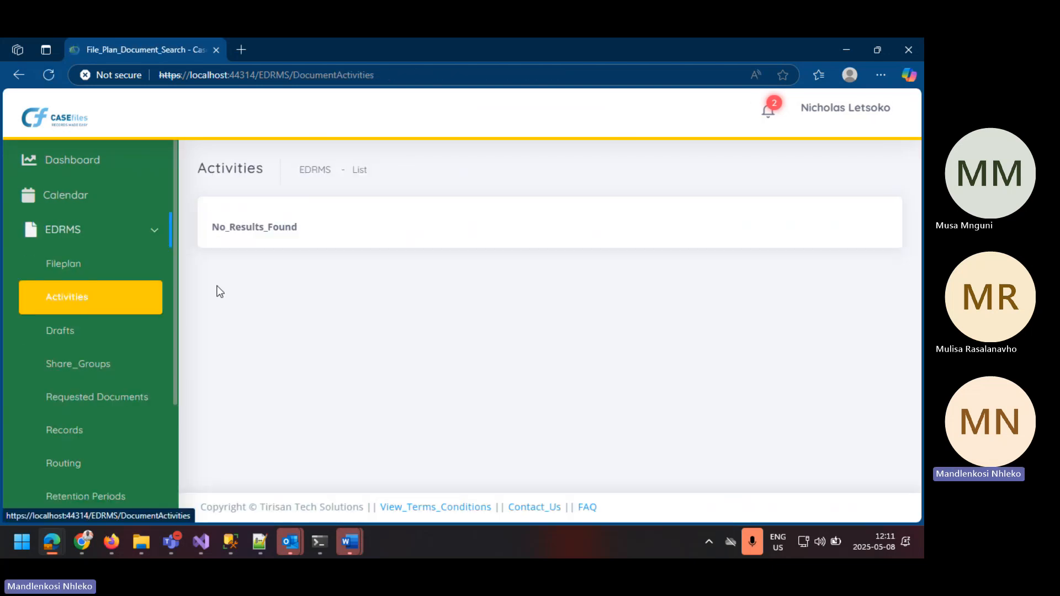
pyautogui.click(72, 336)
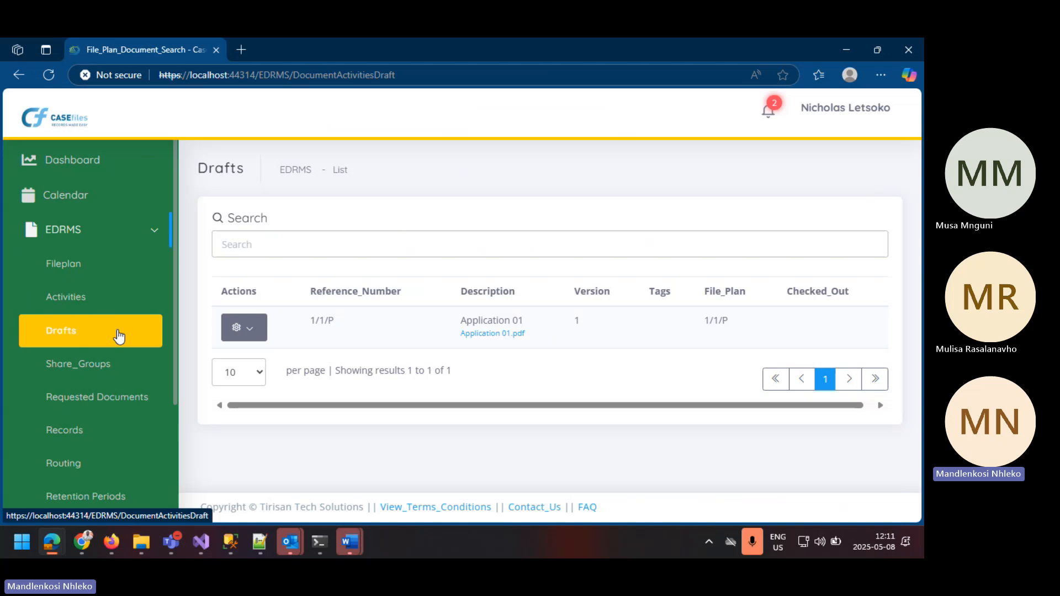
pyautogui.click(259, 329)
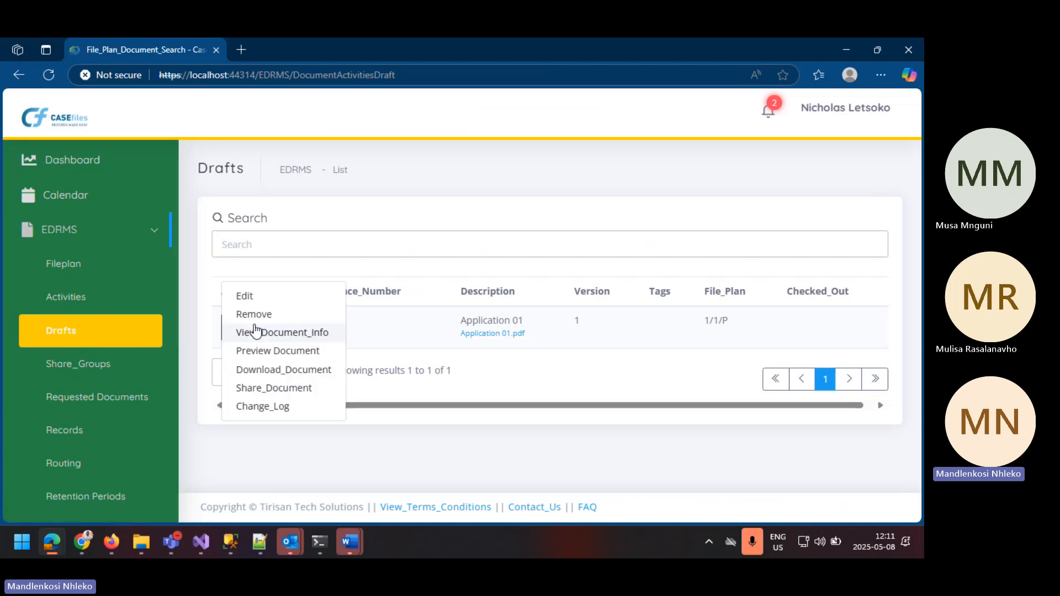
pyautogui.click(291, 299)
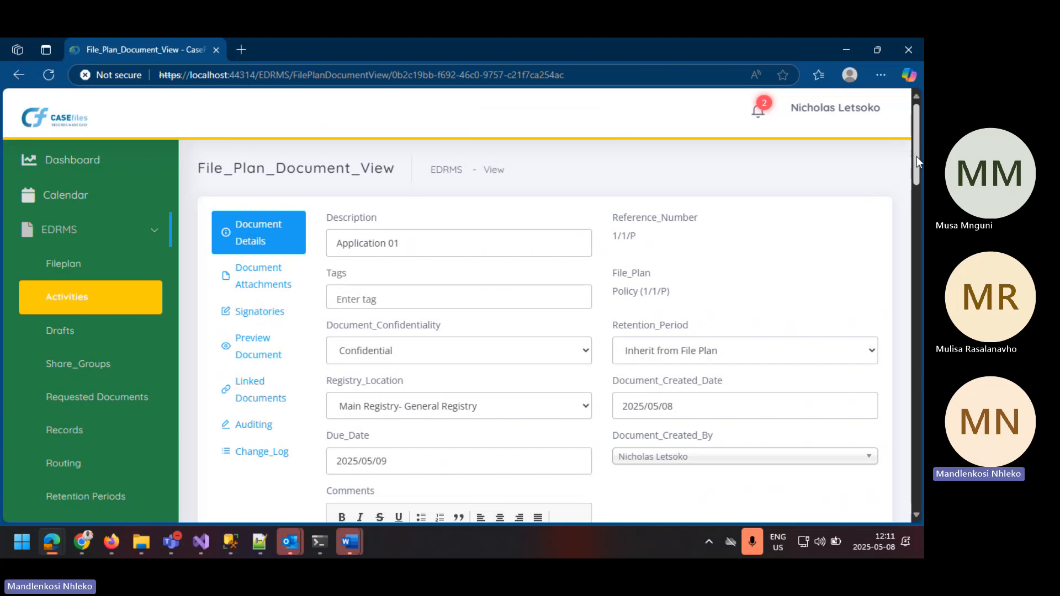
# Step: Accept the SigningHub signature for the document creator under Signatories and submit the Application 01 document
pyautogui.click(918, 256)
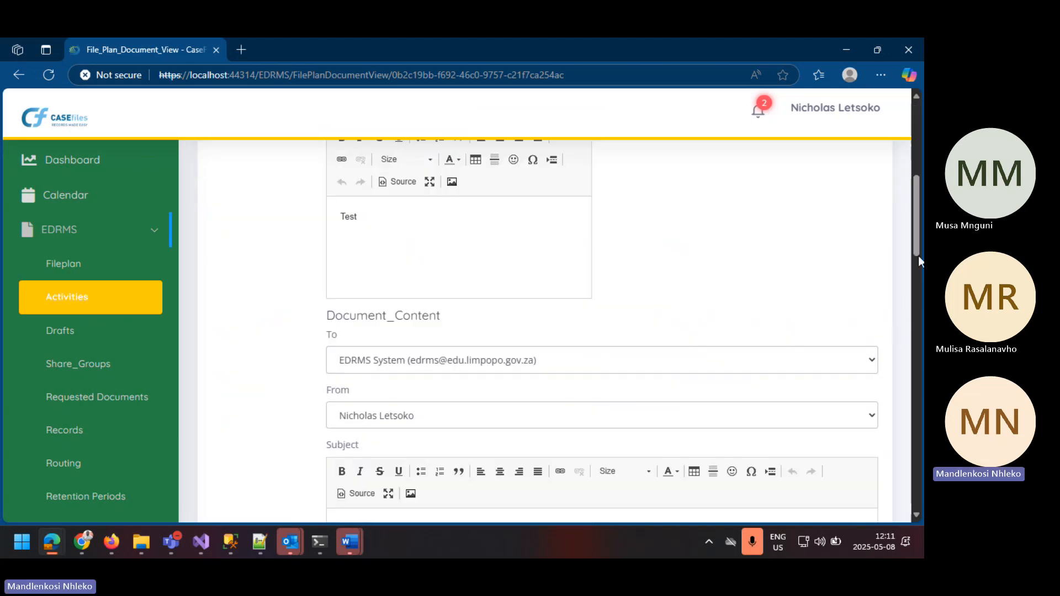
pyautogui.click(915, 295)
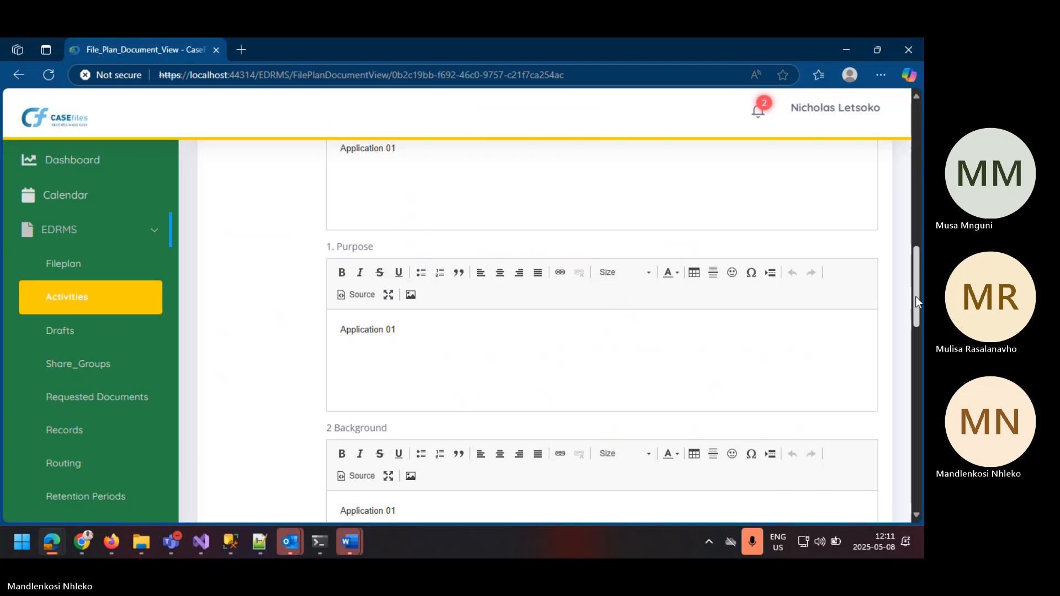
pyautogui.click(914, 364)
pyautogui.click(912, 429)
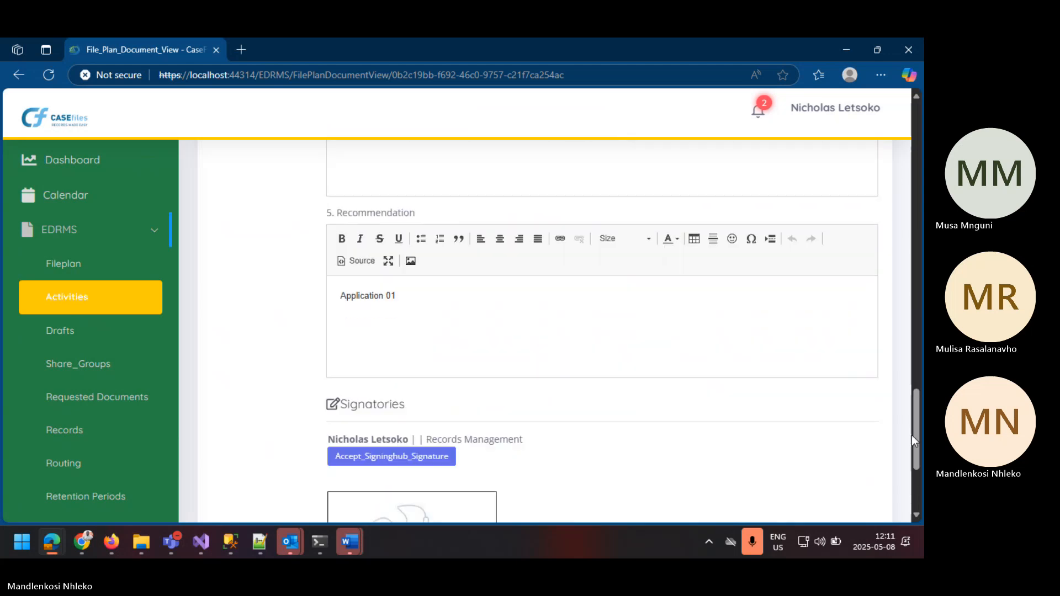
pyautogui.click(915, 475)
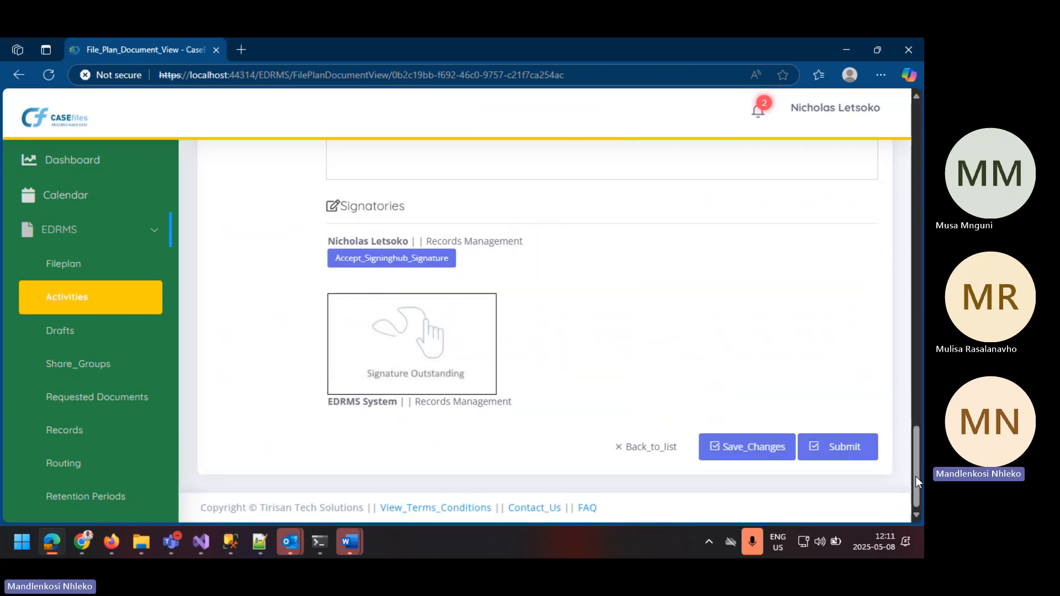
pyautogui.click(393, 259)
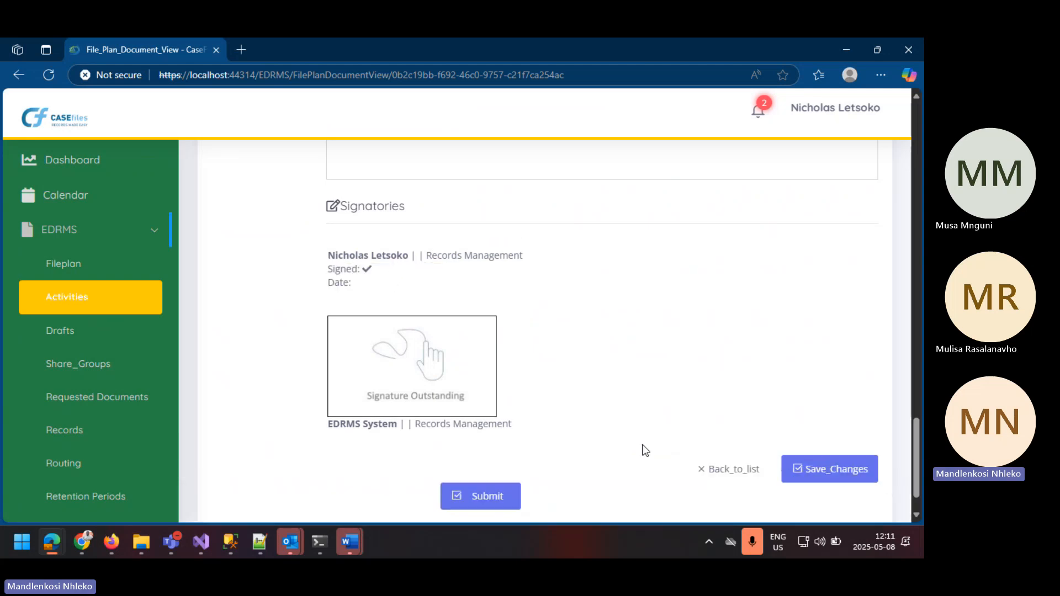
pyautogui.click(498, 499)
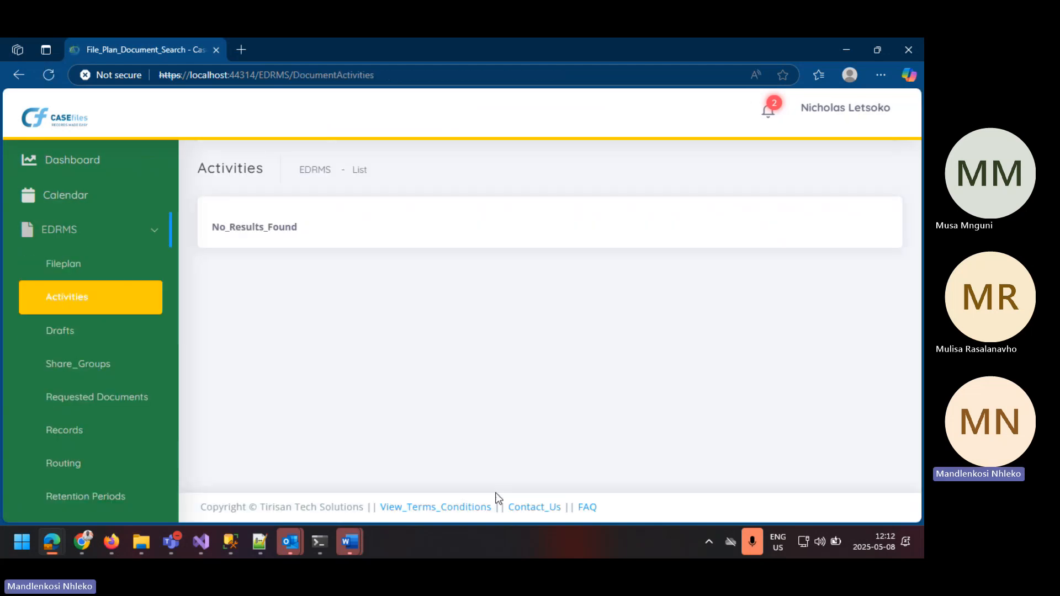
# Step: Log out of the current account, switch to the Basic Login screen and fill in the EDRMS System account's username
pyautogui.click(833, 108)
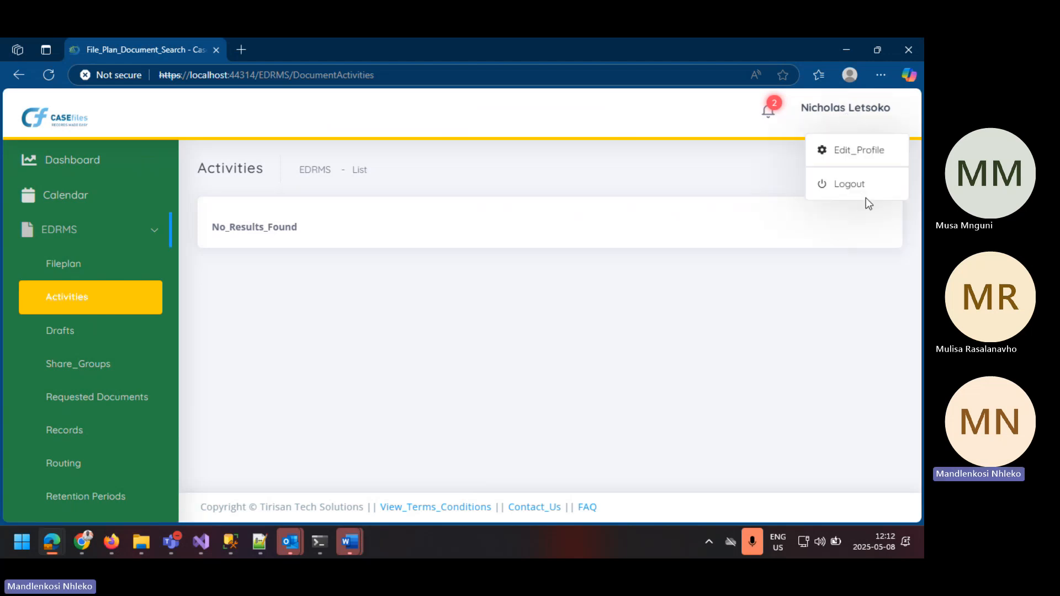
pyautogui.click(854, 193)
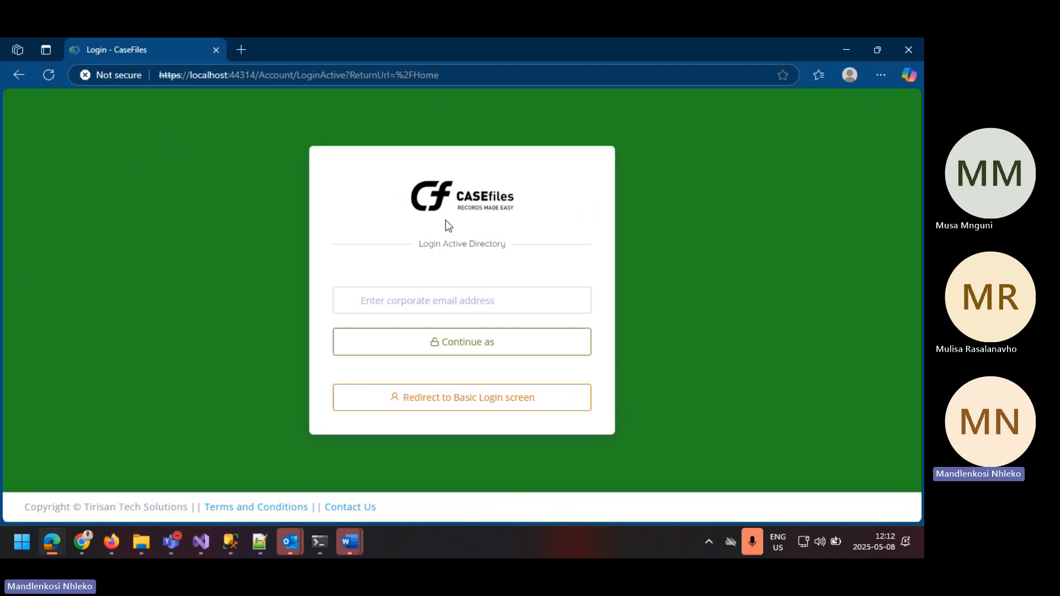
pyautogui.click(462, 404)
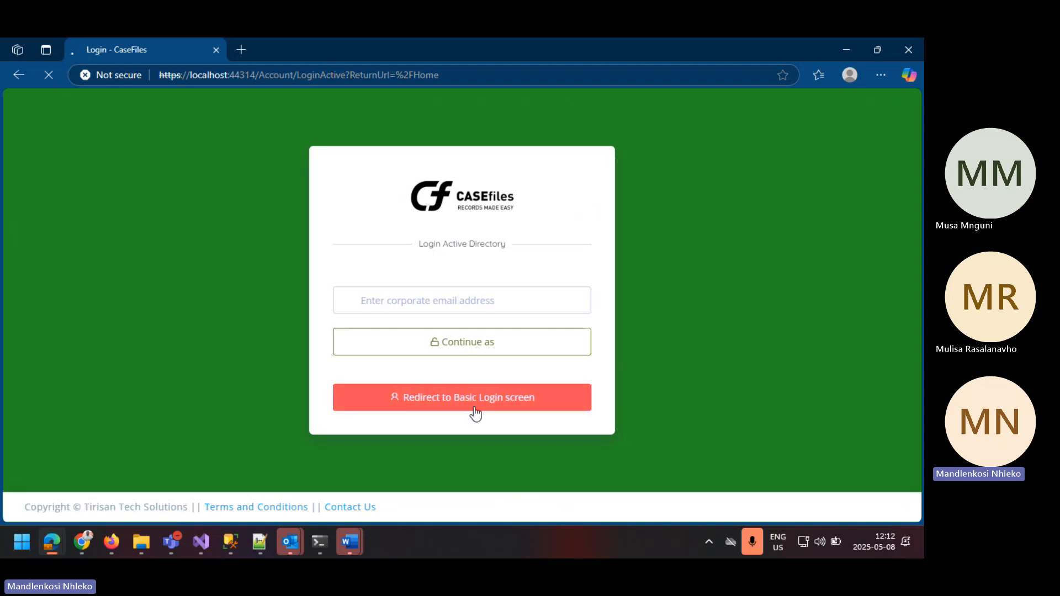
pyautogui.click(386, 239)
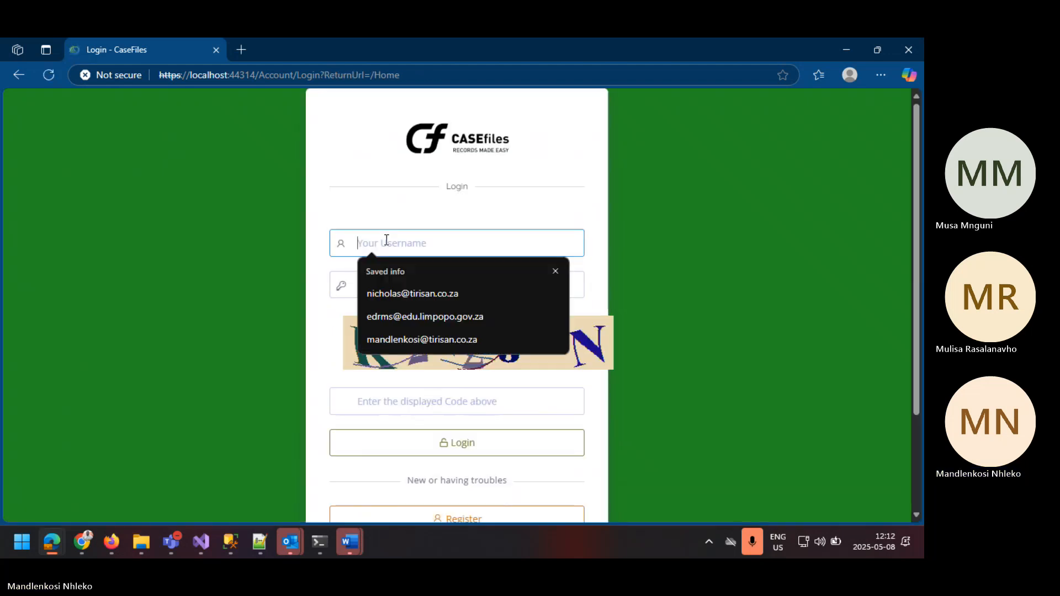
pyautogui.click(405, 316)
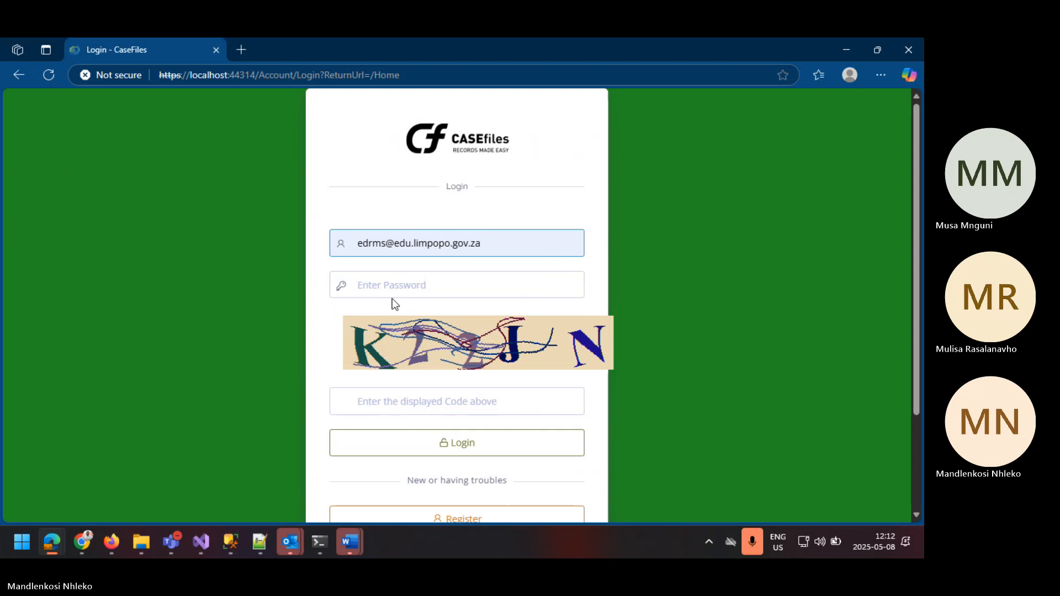
# Step: Enter the EDRMS System account's password, clearing the first entry and retyping it
pyautogui.click(370, 280)
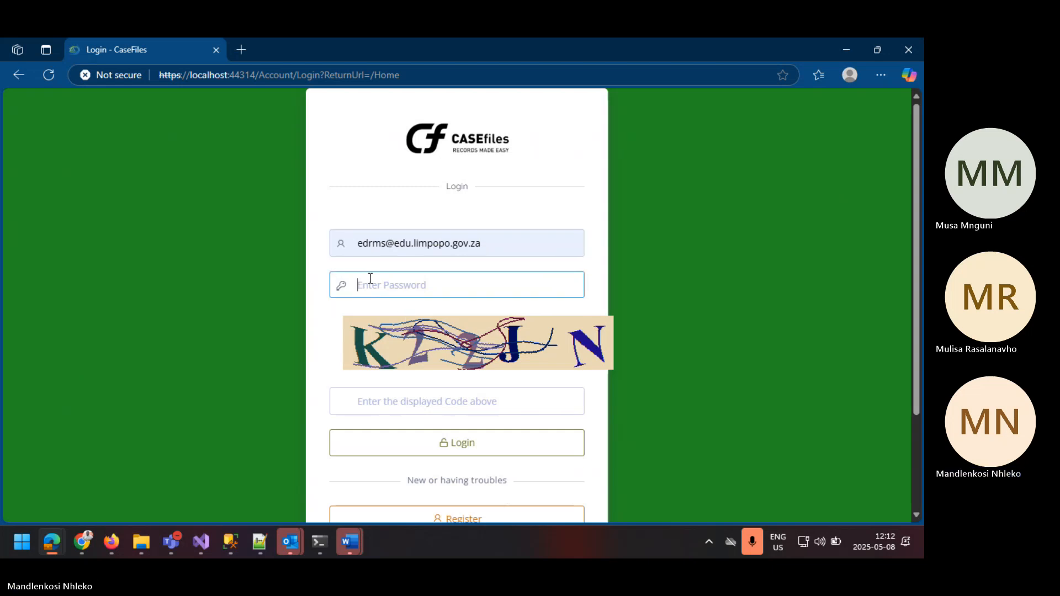
pyautogui.write('********')
pyautogui.click(567, 285)
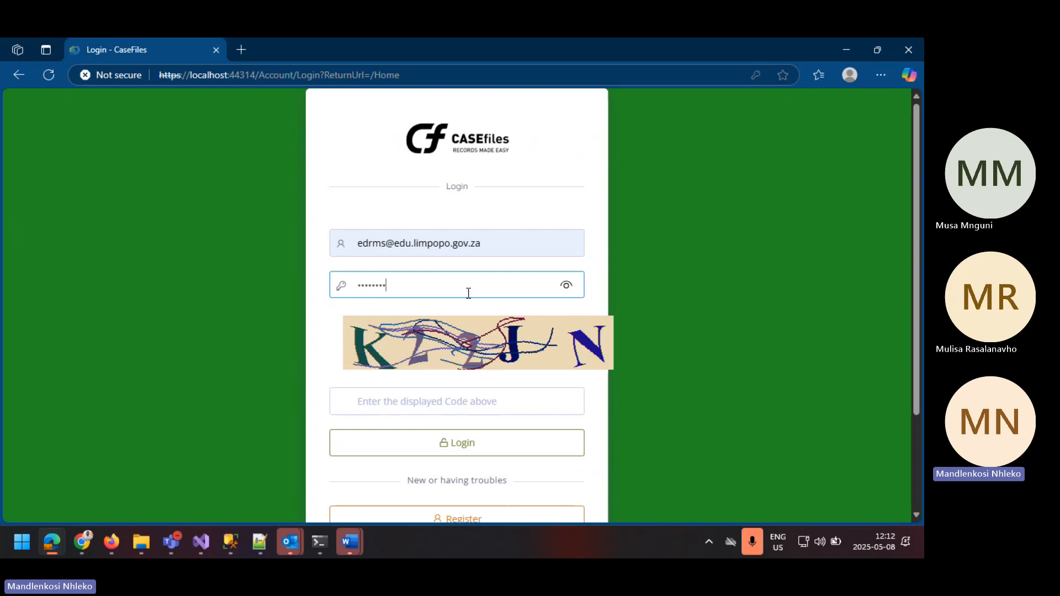
pyautogui.press('BackSpace')
pyautogui.press('BackSpace')
pyautogui.press('BackSpace')
pyautogui.press('BackSpace')
pyautogui.press('BackSpace')
pyautogui.press('BackSpace')
pyautogui.press('BackSpace')
pyautogui.write('PASS')
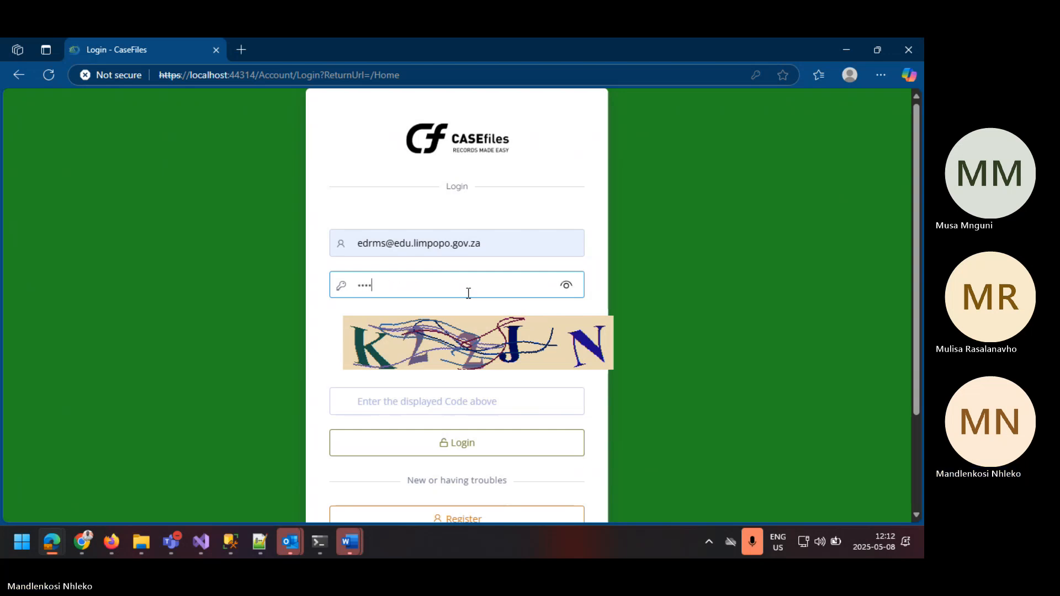
pyautogui.write('****')
# Step: Enter the displayed captcha code and log in to the EDRMS System account
pyautogui.click(410, 401)
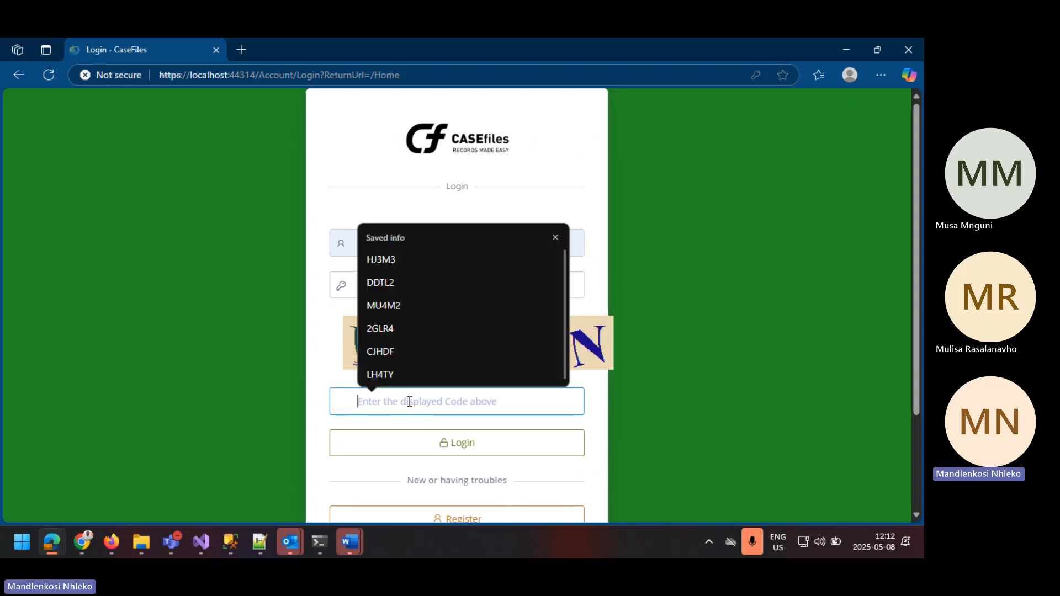
pyautogui.write('K2')
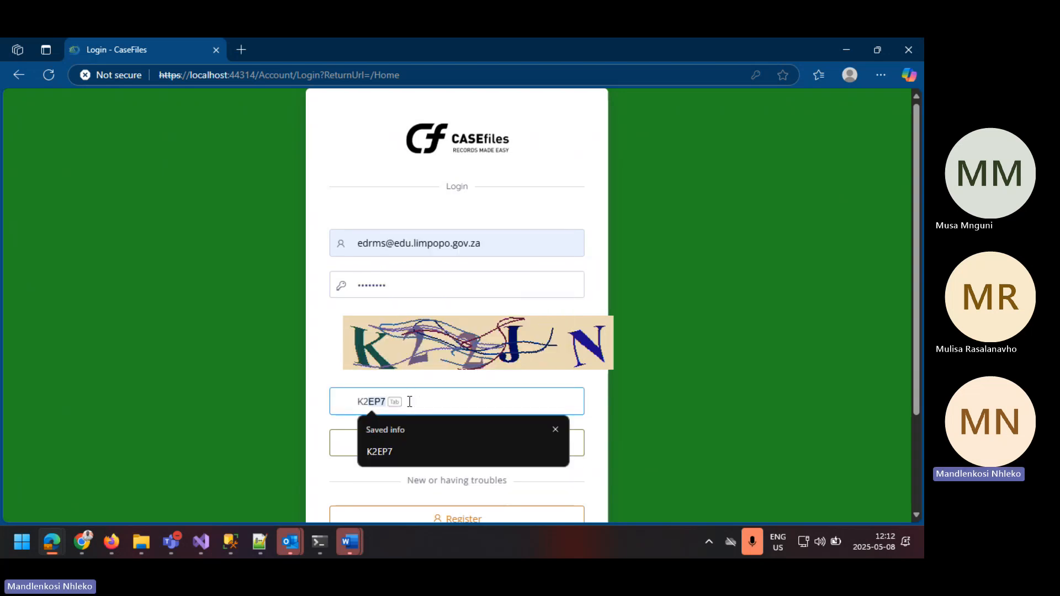
pyautogui.write('2')
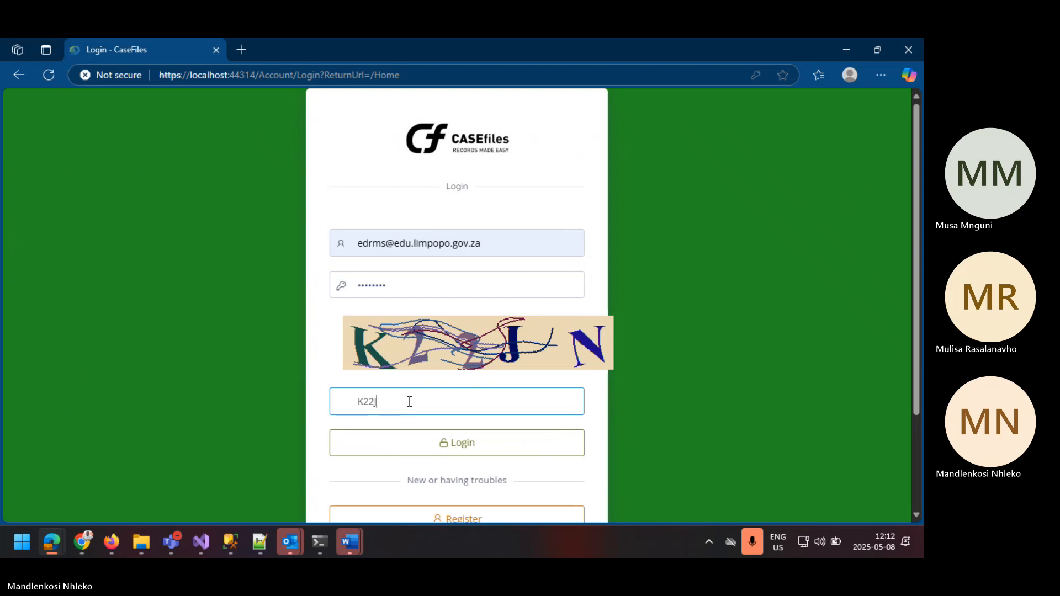
pyautogui.write('JN')
pyautogui.click(470, 443)
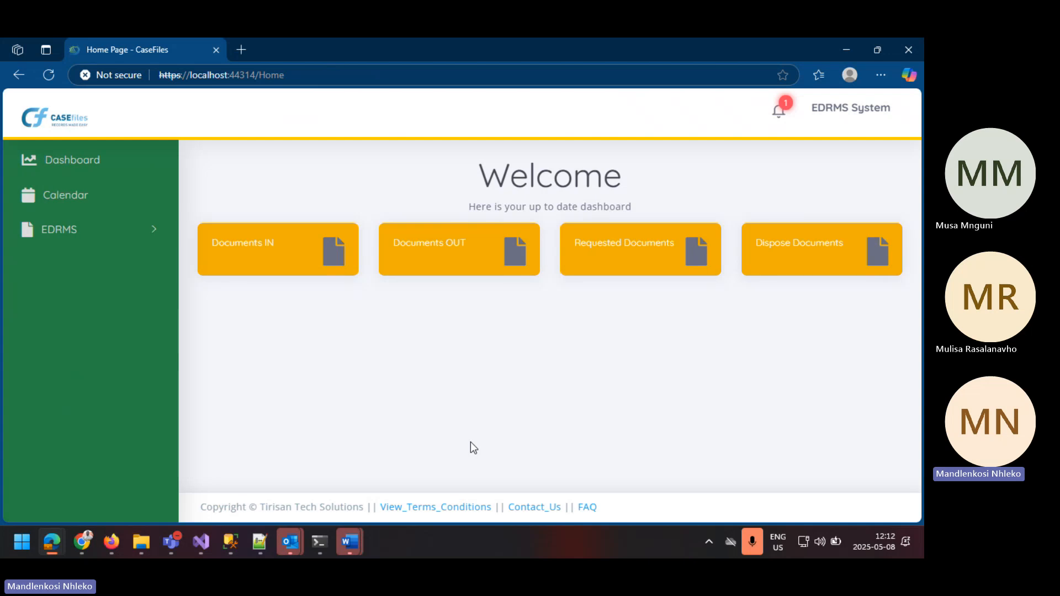
# Step: Open the Application 01 document for viewing from the EDRMS activities list
pyautogui.click(104, 233)
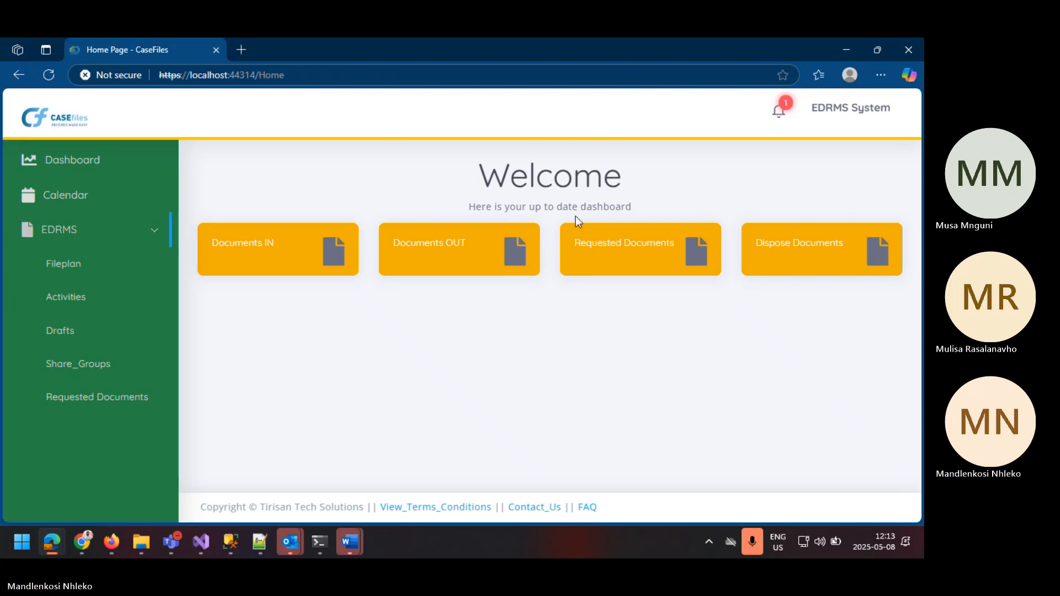
pyautogui.click(84, 301)
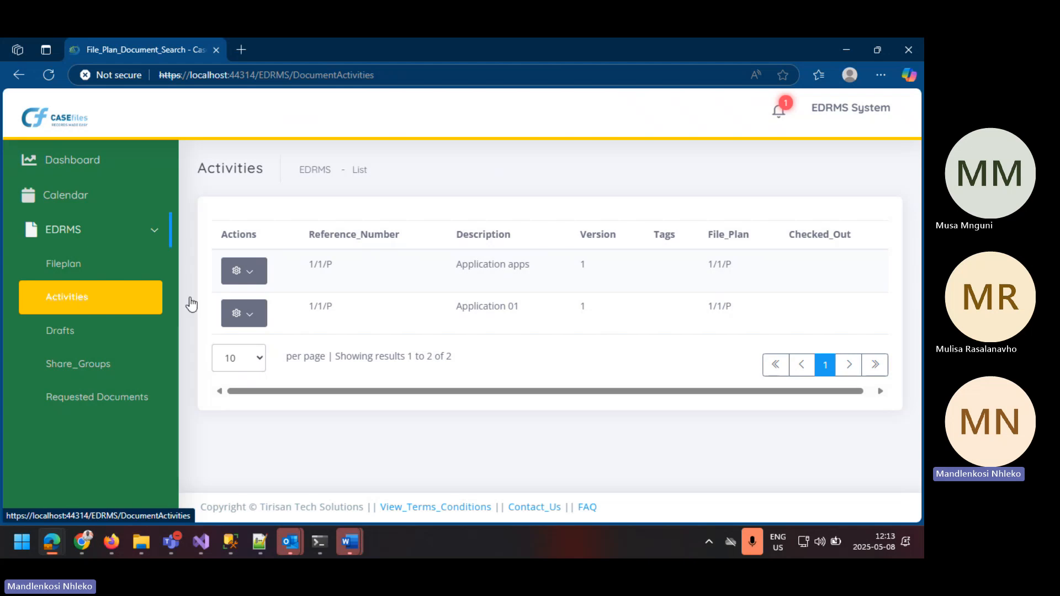
pyautogui.click(252, 322)
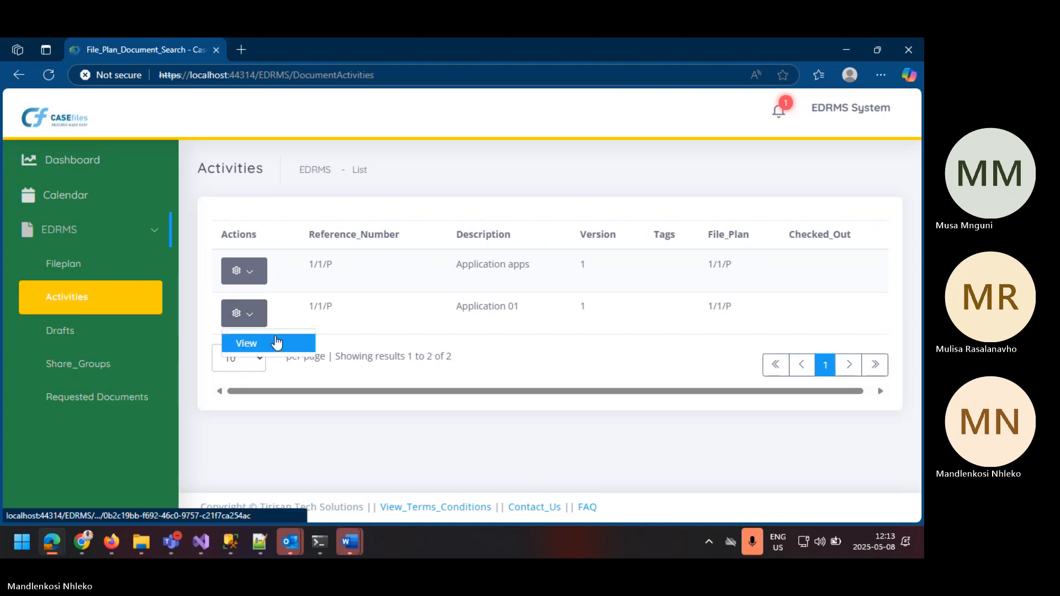
pyautogui.click(276, 342)
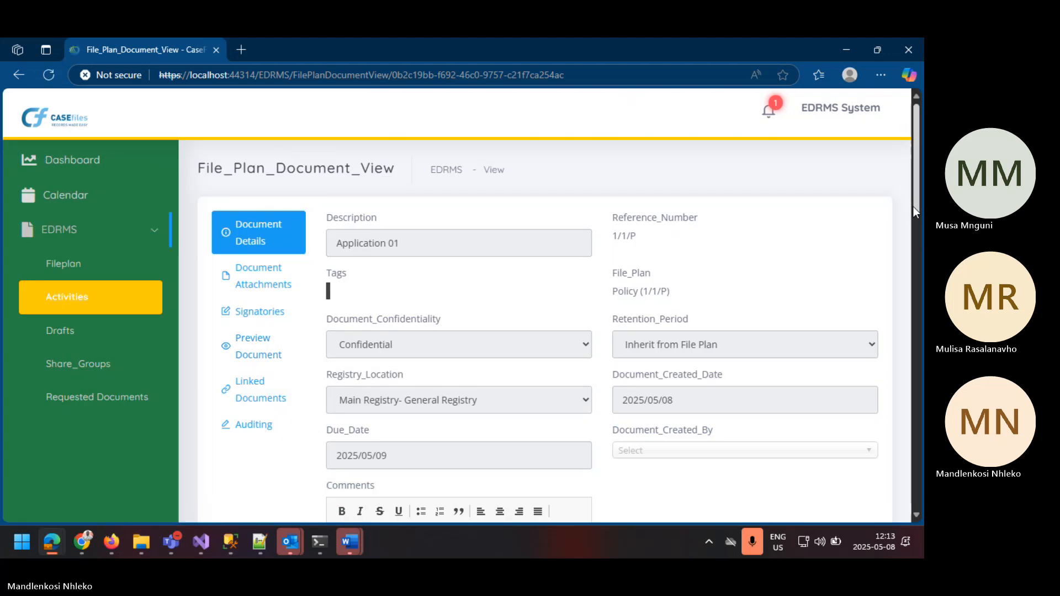
# Step: Examine the submitted document's memorandum content, approval response options and signatories, and return to its details
pyautogui.click(918, 349)
pyautogui.click(918, 349)
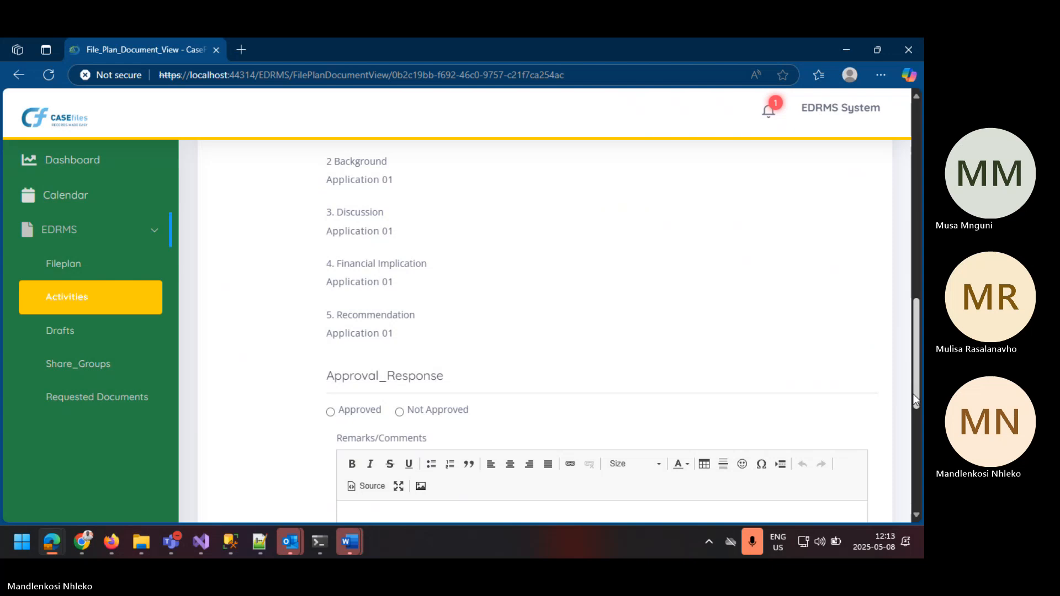
pyautogui.click(913, 460)
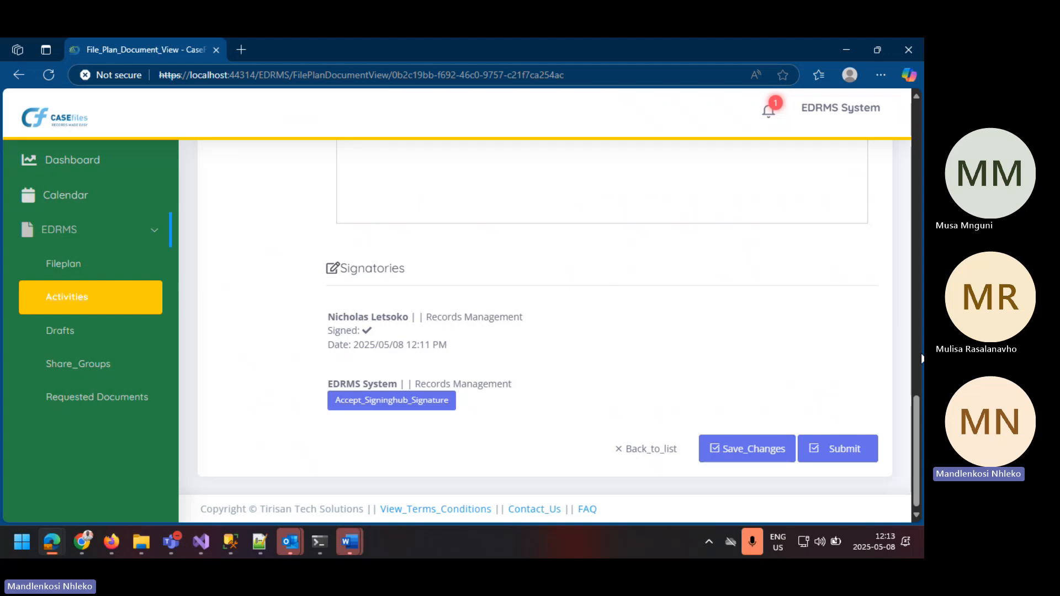
pyautogui.click(916, 340)
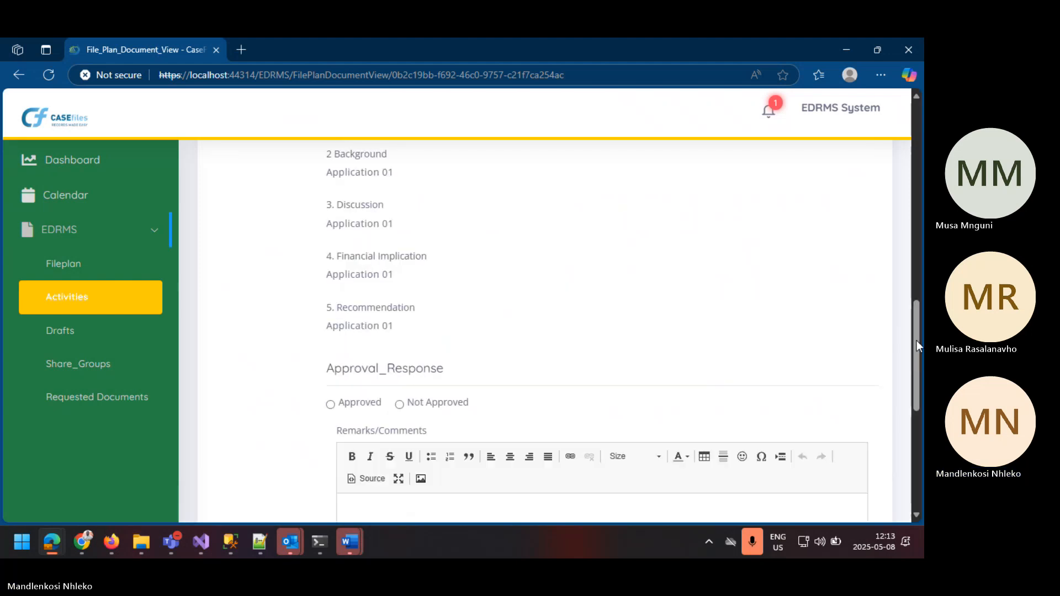
pyautogui.click(919, 241)
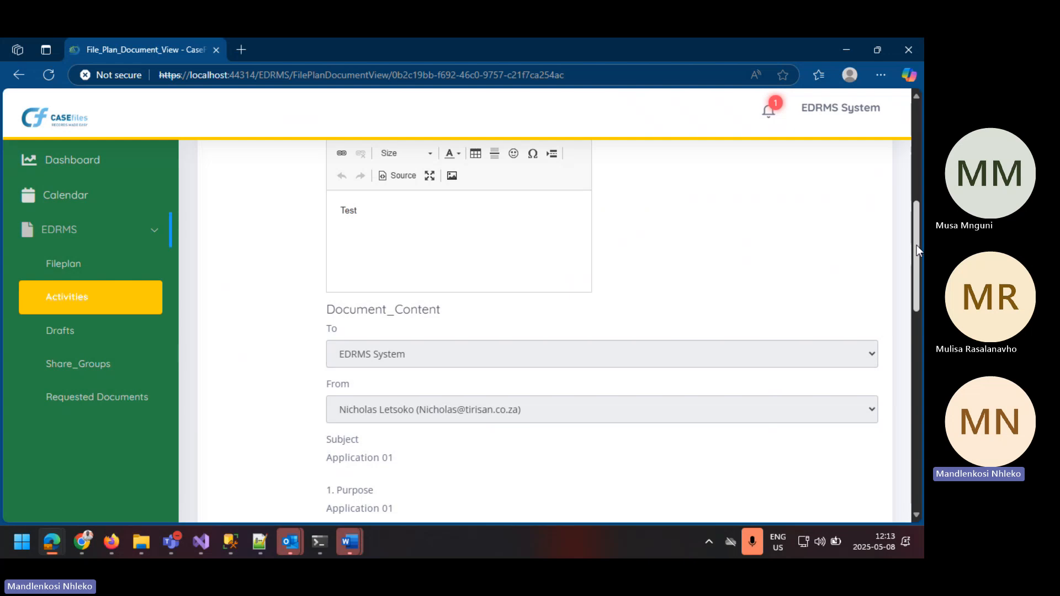
pyautogui.scroll(5, 740, 212)
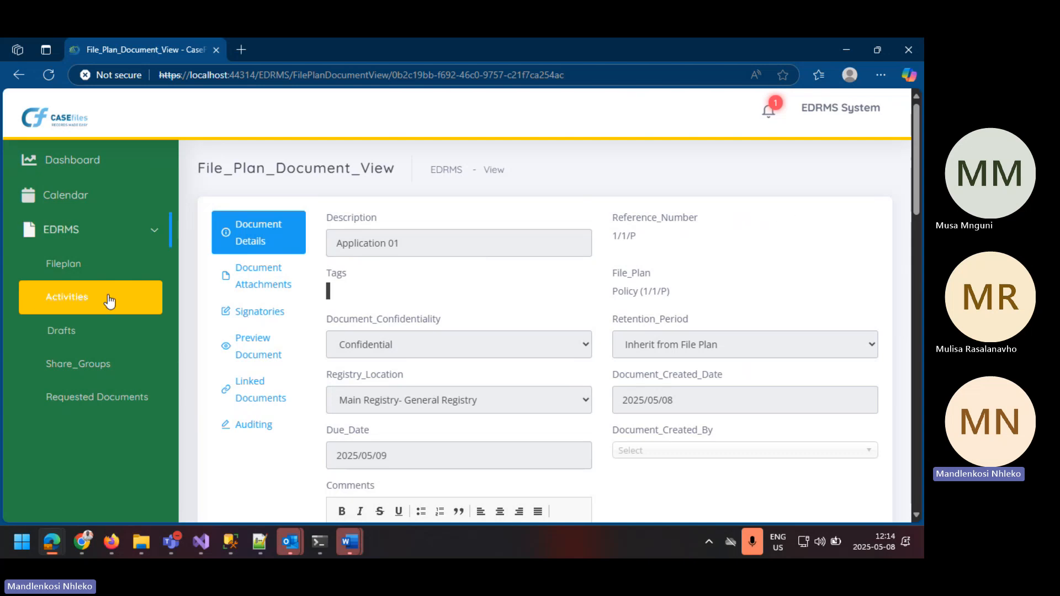
# Step: Recheck the document's details and read the memorandum content again down to the Approval_Response section
pyautogui.click(271, 282)
pyautogui.click(265, 243)
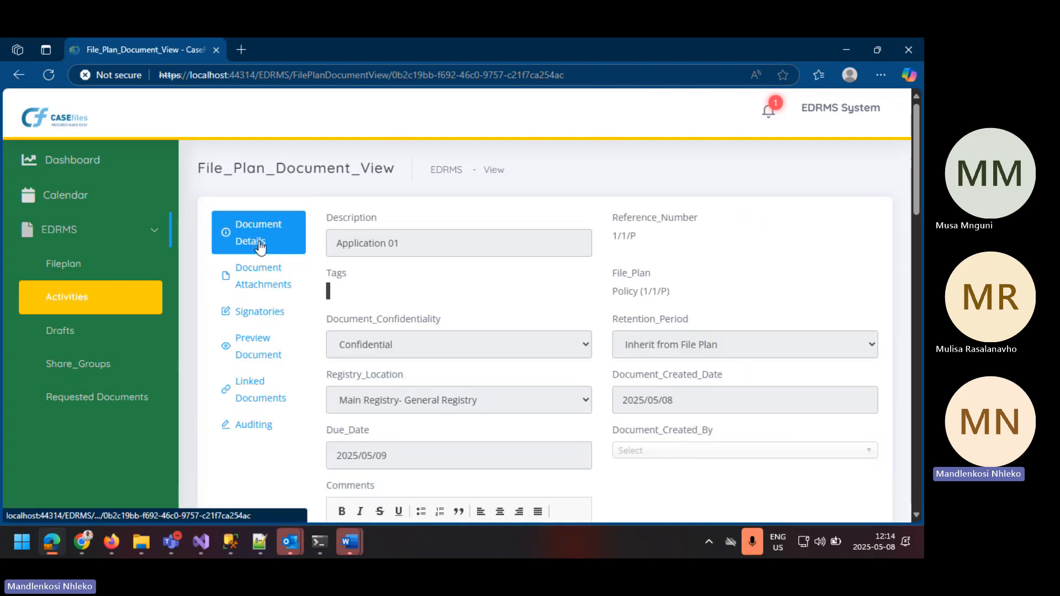
pyautogui.click(249, 310)
pyautogui.click(272, 241)
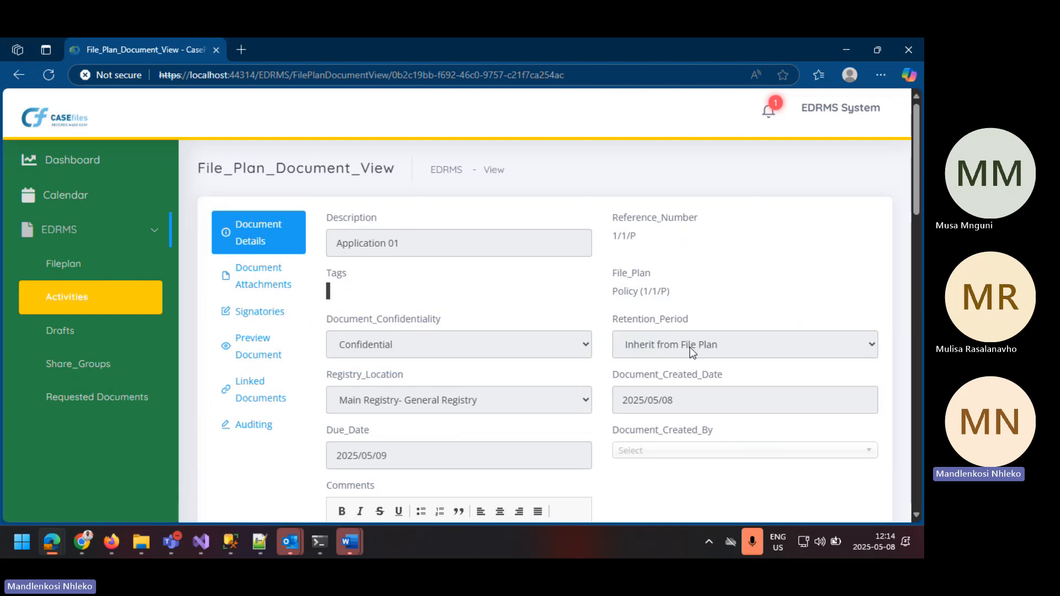
pyautogui.scroll(-5, 496, 362)
pyautogui.rightClick(417, 368)
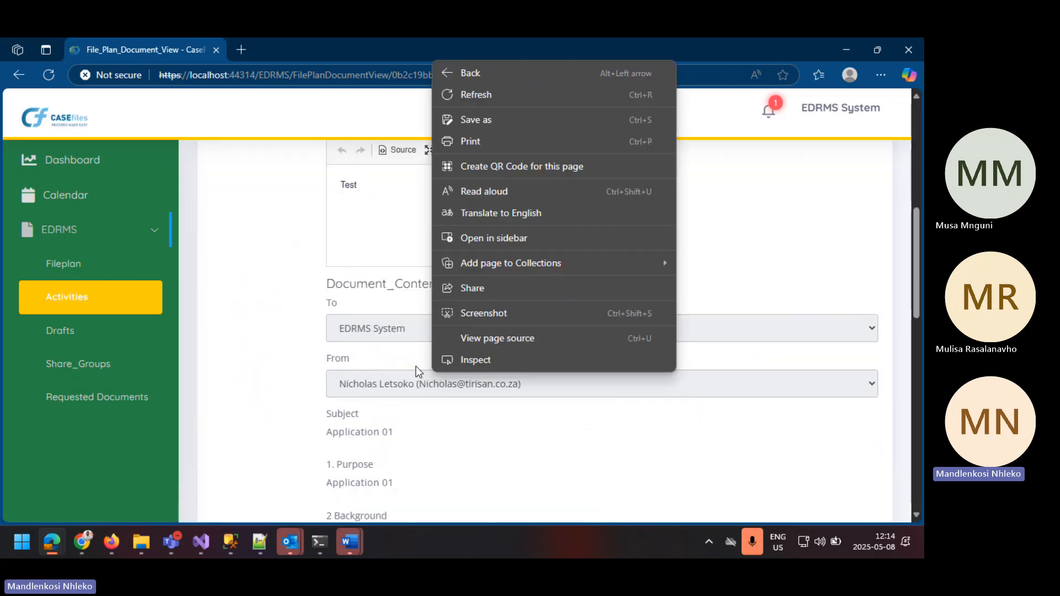
pyautogui.click(505, 439)
pyautogui.scroll(-6, 497, 431)
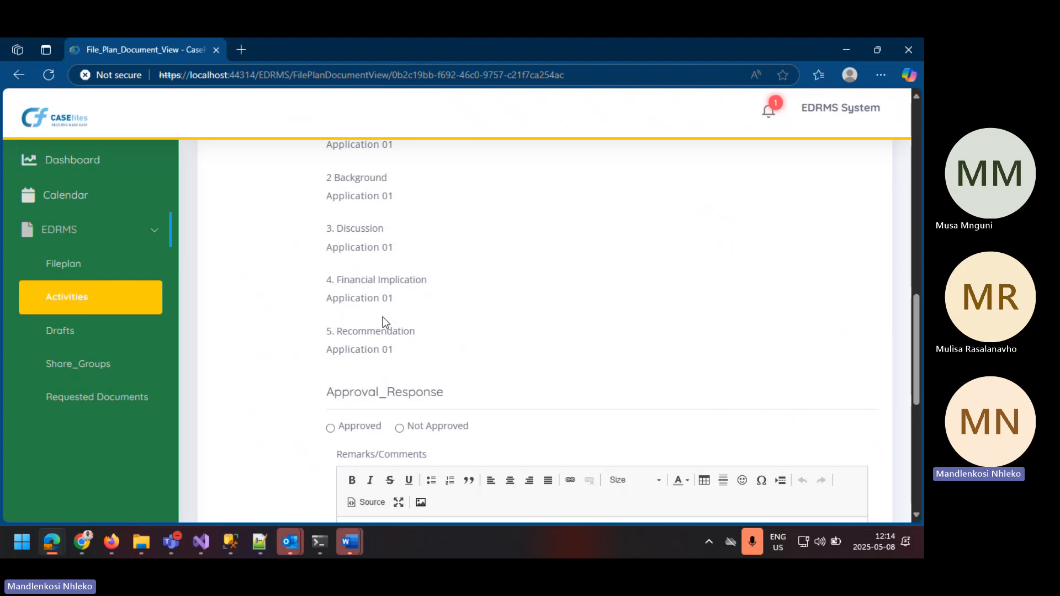
# Step: Mark the document's approval response as Approved and accept the SigningHub signature for the EDRMS System signatory
pyautogui.scroll(-4, 385, 322)
pyautogui.click(331, 225)
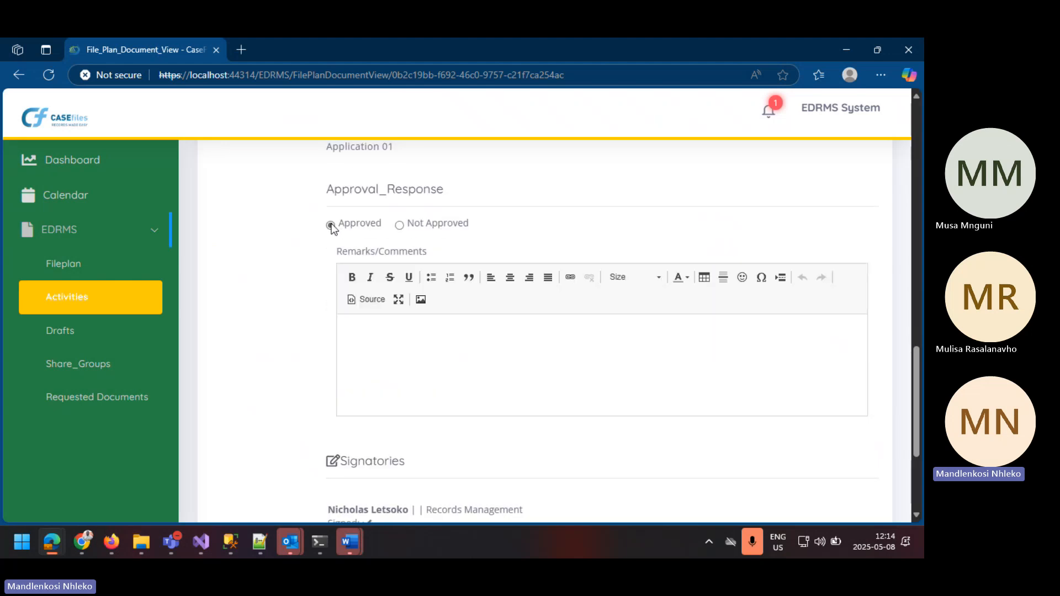
pyautogui.scroll(-3, 342, 240)
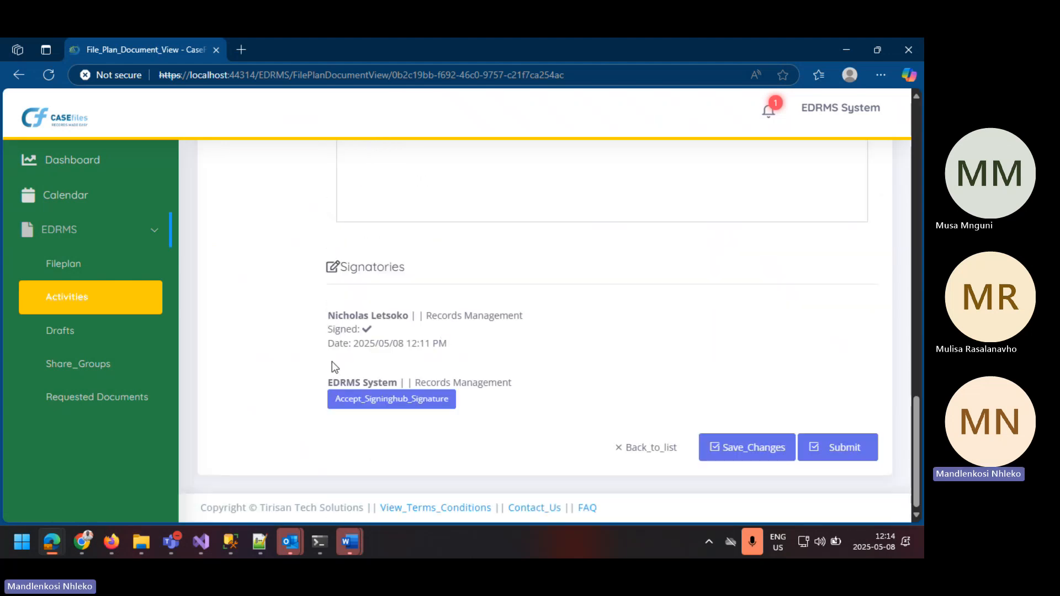
pyautogui.click(402, 400)
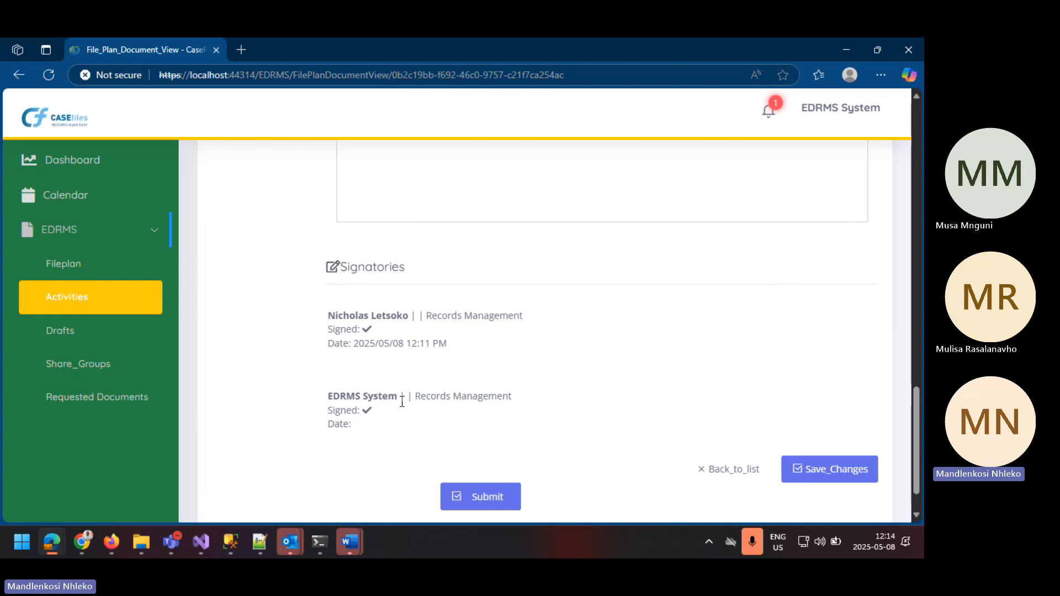
# Step: Enter "Test" in the approval Remarks/Comments and save the document changes
pyautogui.scroll(5, 575, 377)
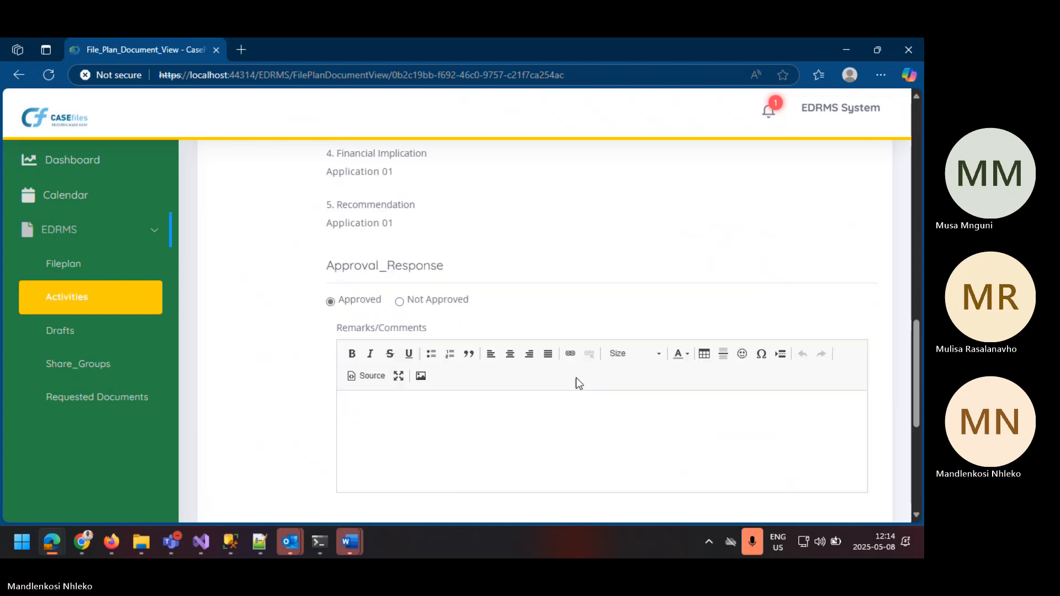
pyautogui.click(407, 412)
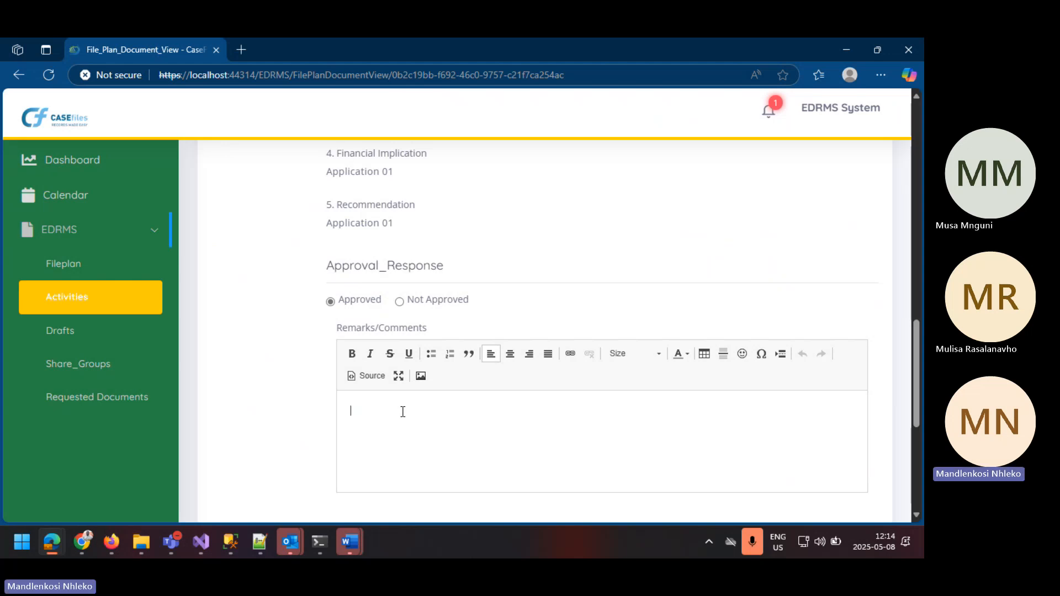
pyautogui.write('tES')
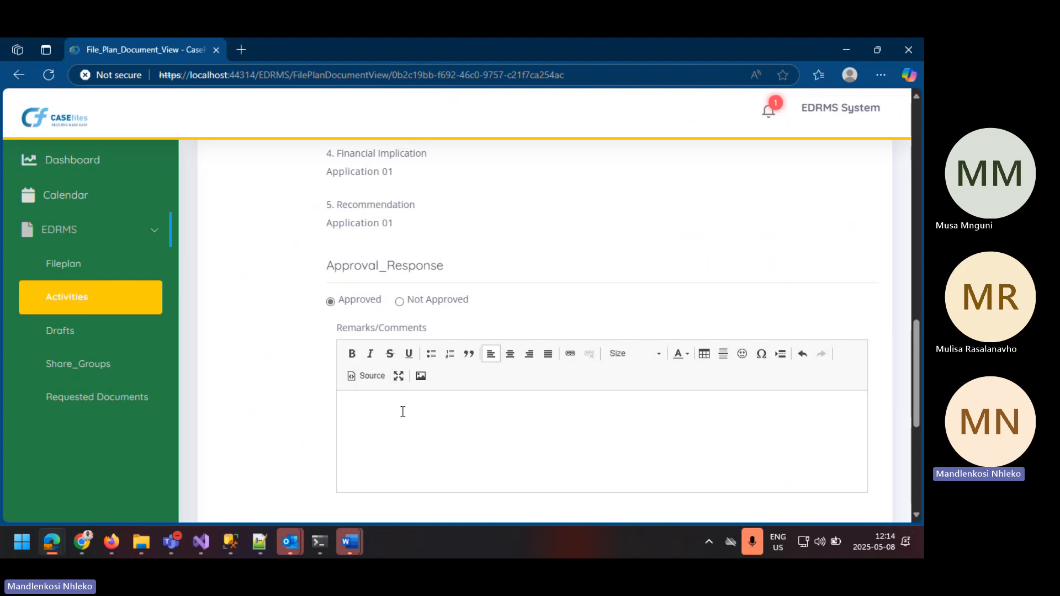
pyautogui.write('Test')
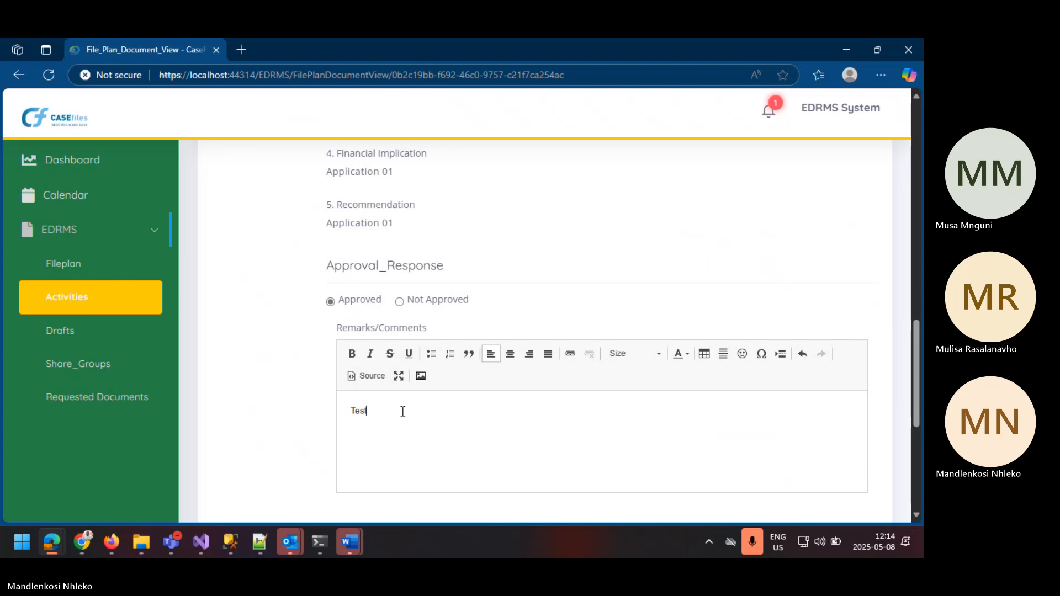
pyautogui.scroll(-5, 402, 412)
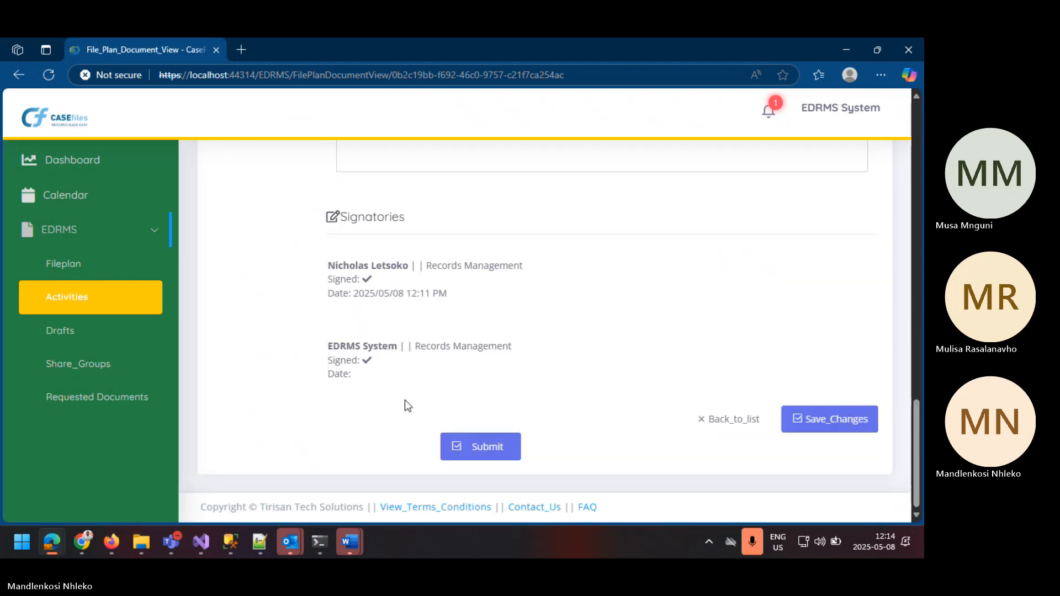
pyautogui.click(822, 419)
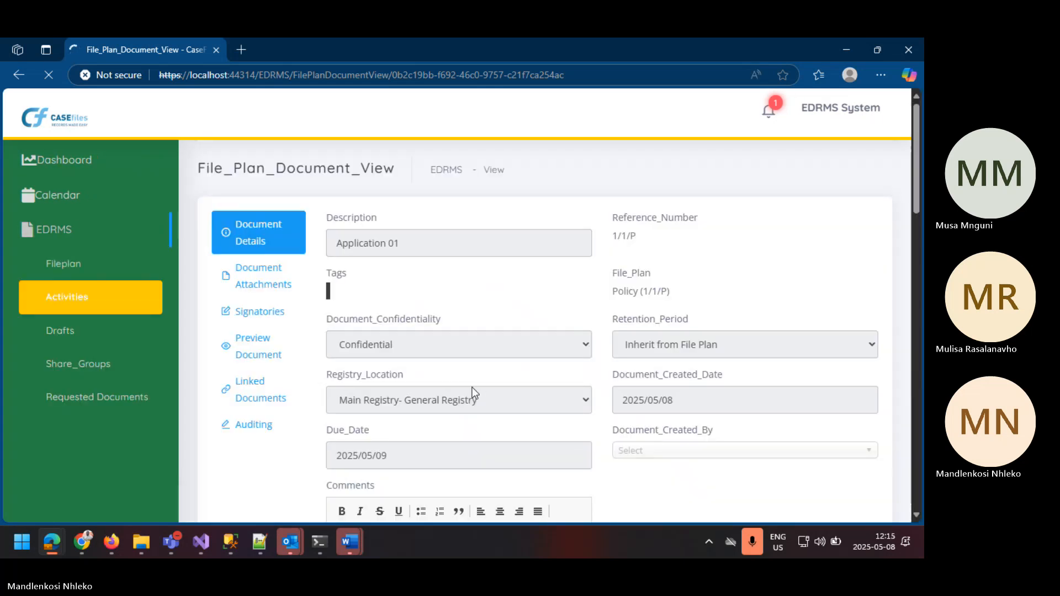
# Step: Check the signed signatories on the reloaded Application 01 document and submit it
pyautogui.scroll(-15, 476, 383)
pyautogui.scroll(-5, 479, 386)
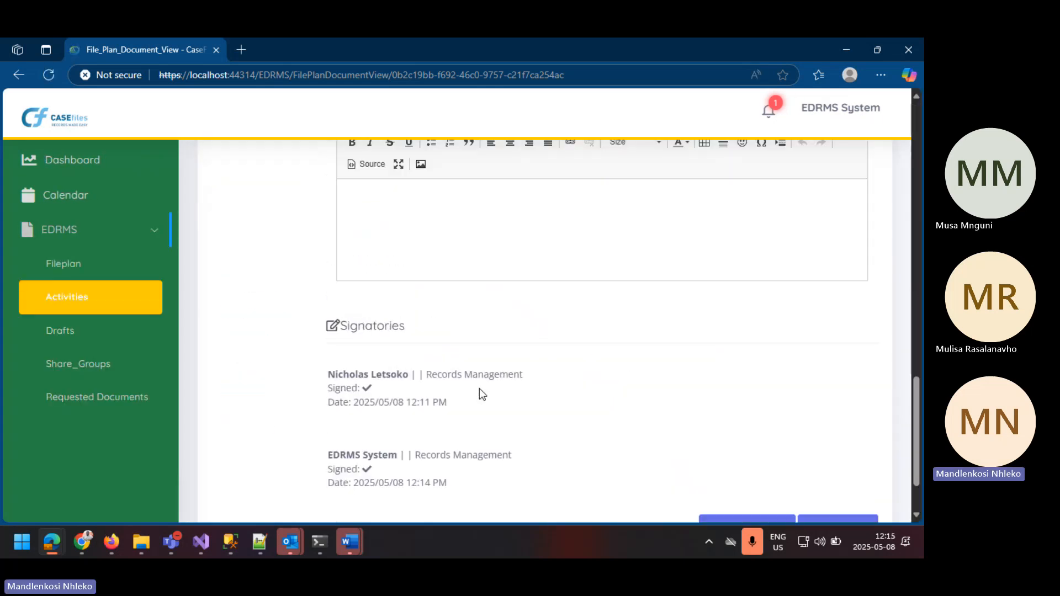
pyautogui.scroll(-2, 479, 389)
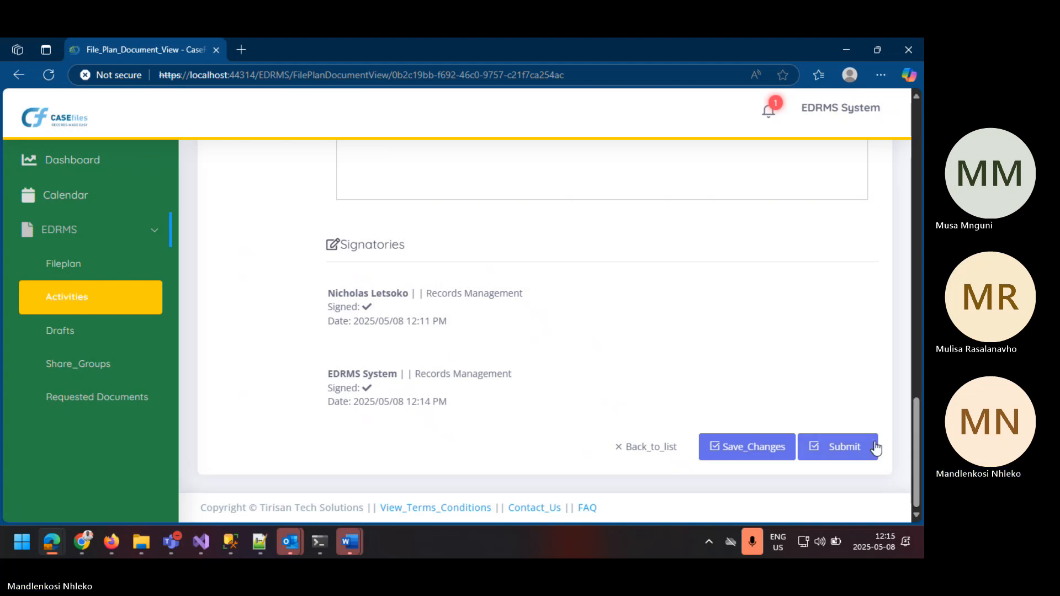
pyautogui.click(855, 449)
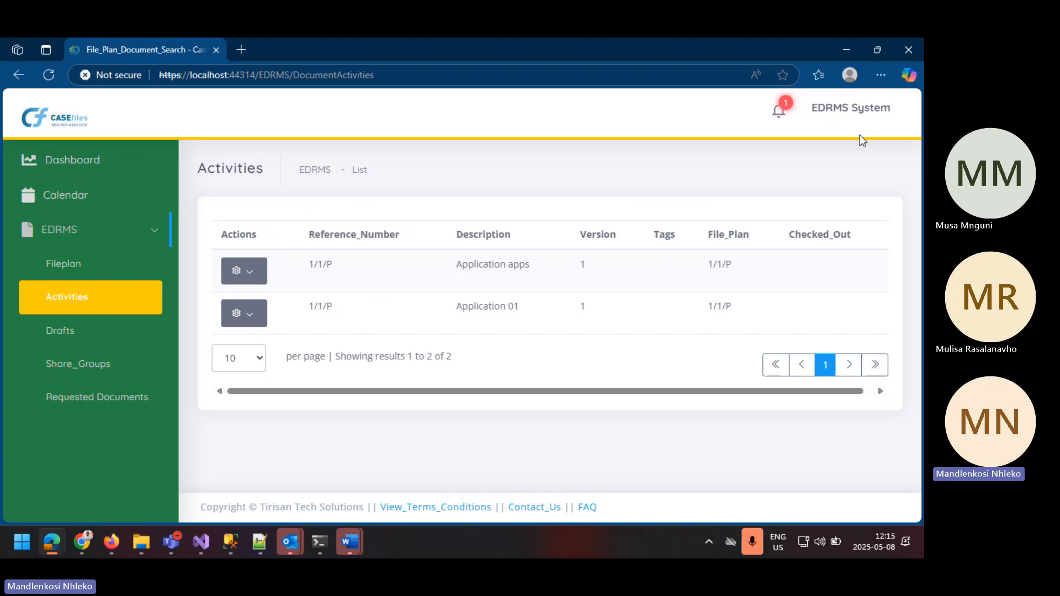
# Step: Log out of the EDRMS System account and switch to the basic login screen
pyautogui.click(850, 112)
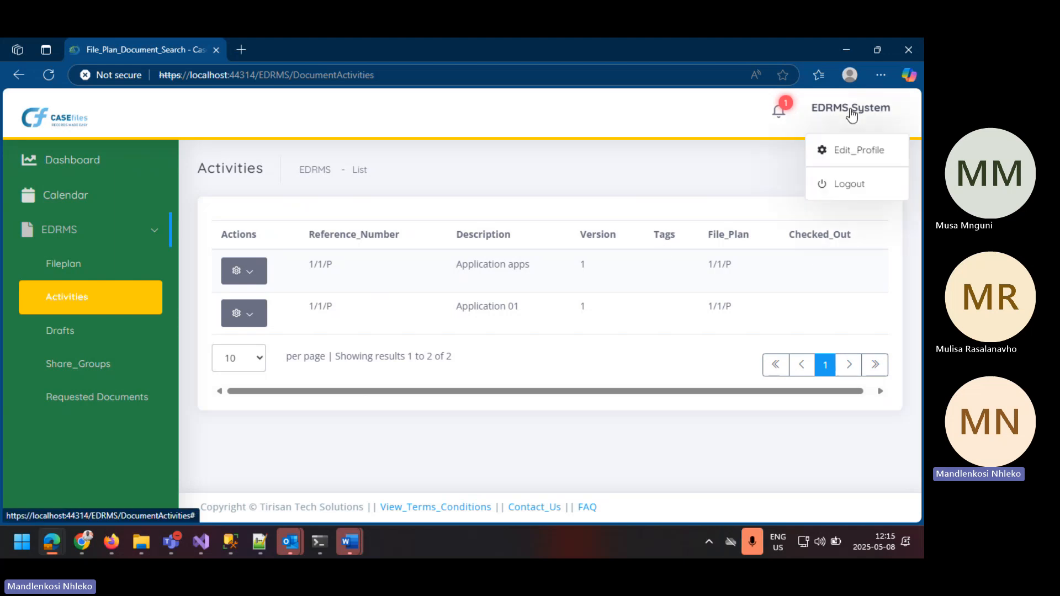
pyautogui.click(864, 189)
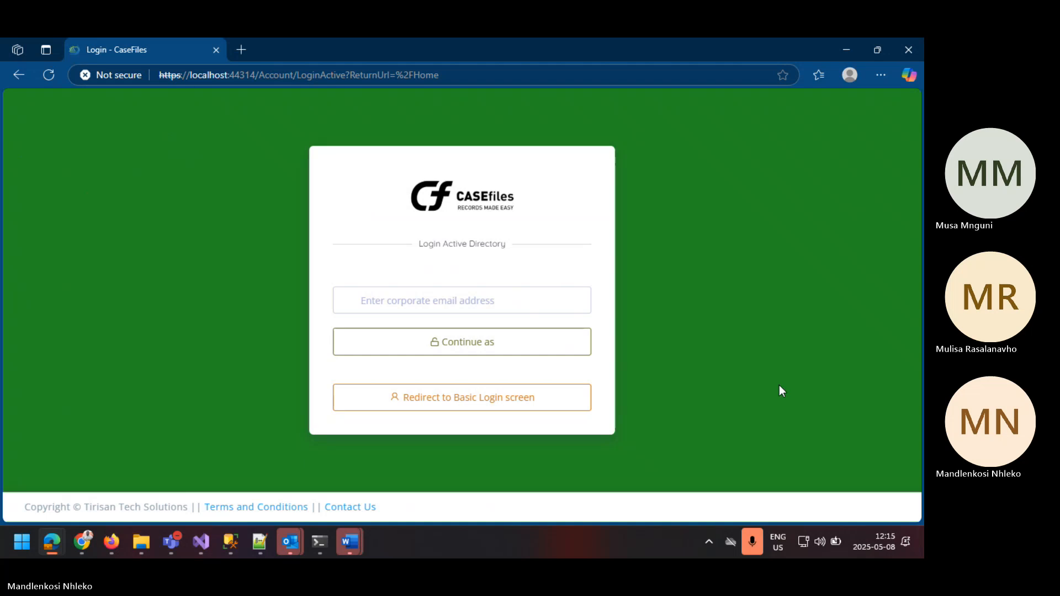
pyautogui.click(447, 409)
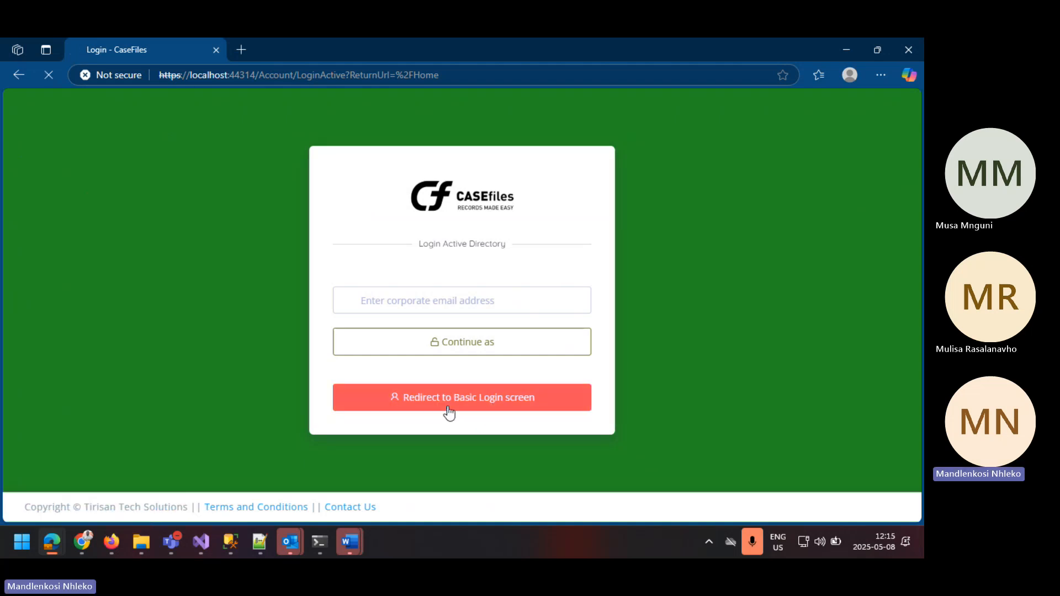
# Step: Log in to the first signatory's account with the saved e-mail, the account password and the displayed captcha code
pyautogui.click(407, 237)
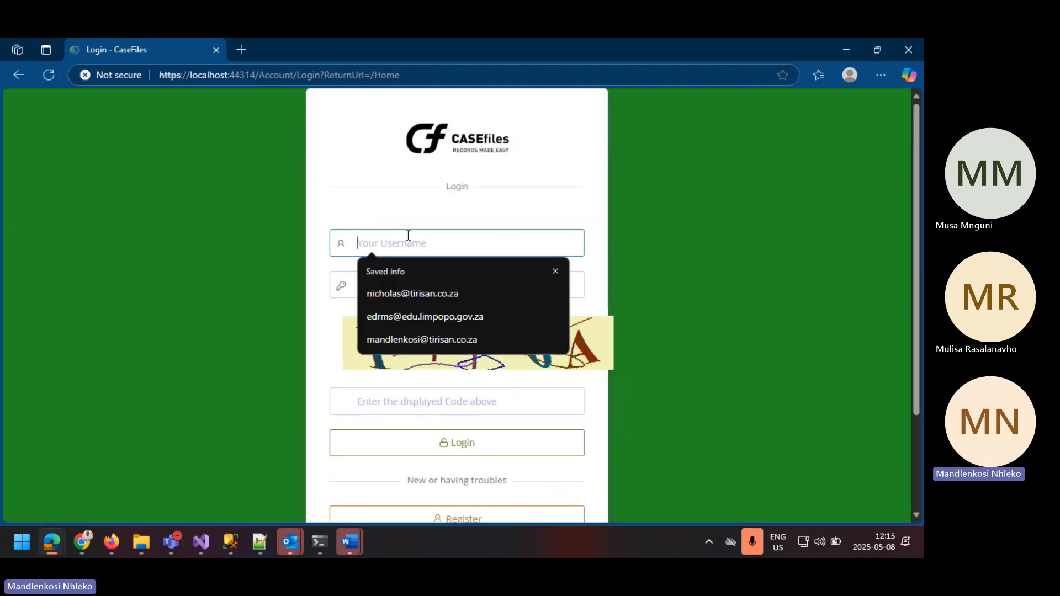
pyautogui.click(462, 293)
pyautogui.click(444, 296)
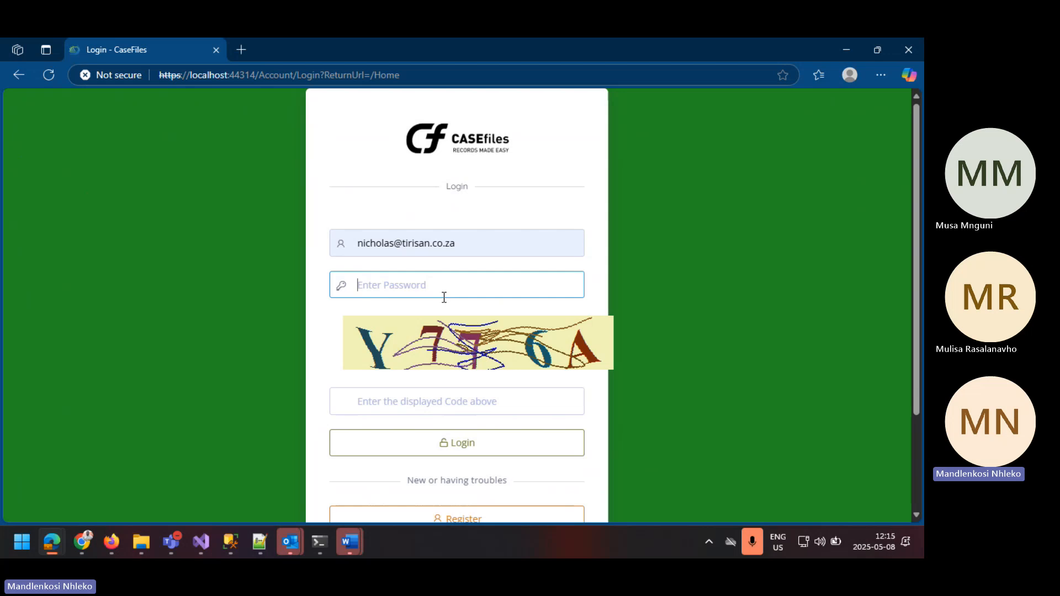
pyautogui.write('****')
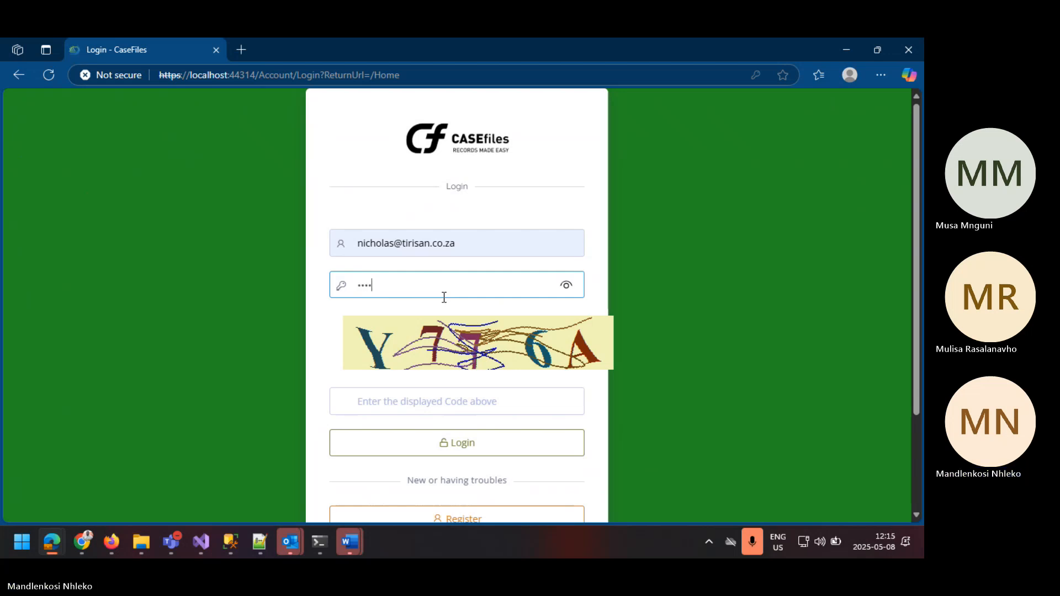
pyautogui.press('BackSpace')
pyautogui.write('*')
pyautogui.click(566, 285)
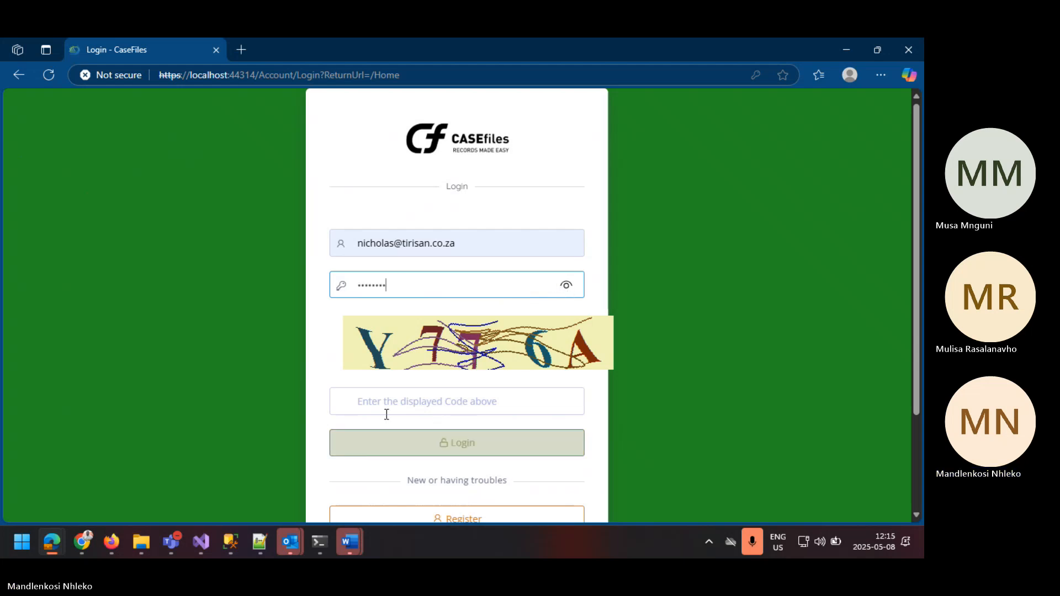
pyautogui.click(369, 402)
pyautogui.write('Y')
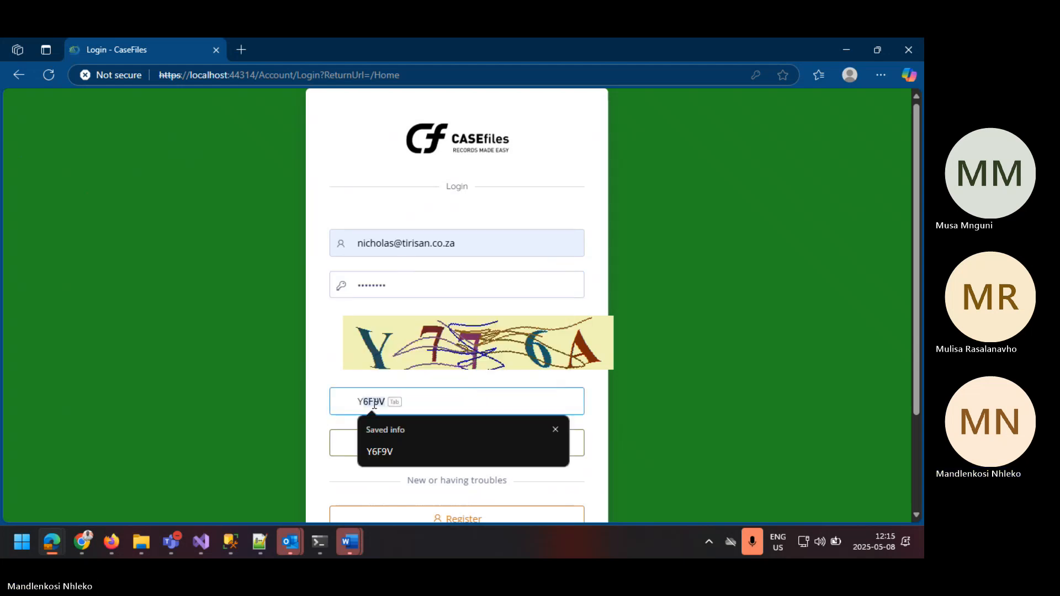
pyautogui.write('776A')
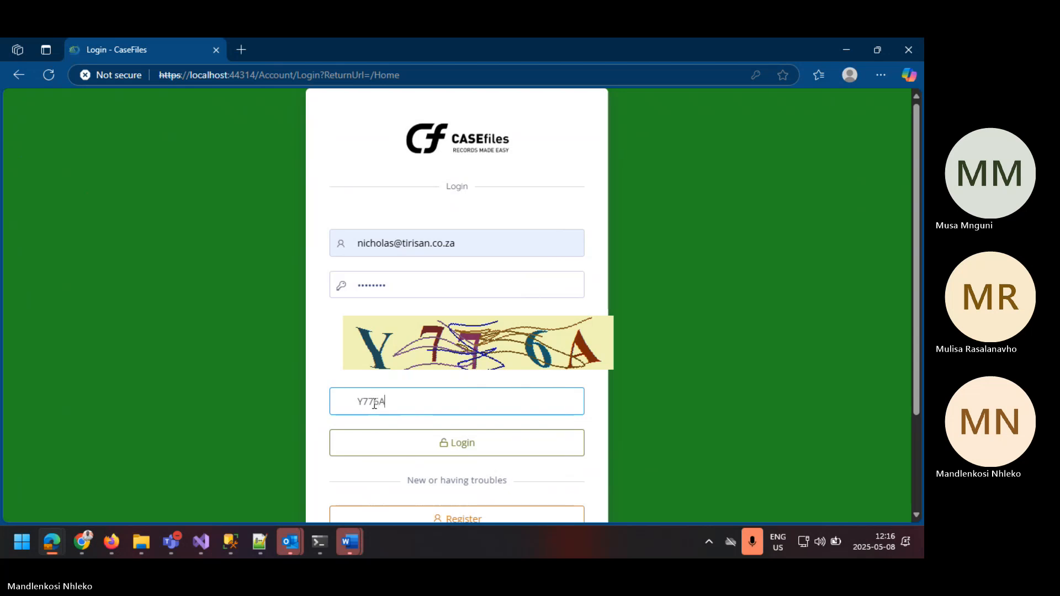
pyautogui.click(385, 444)
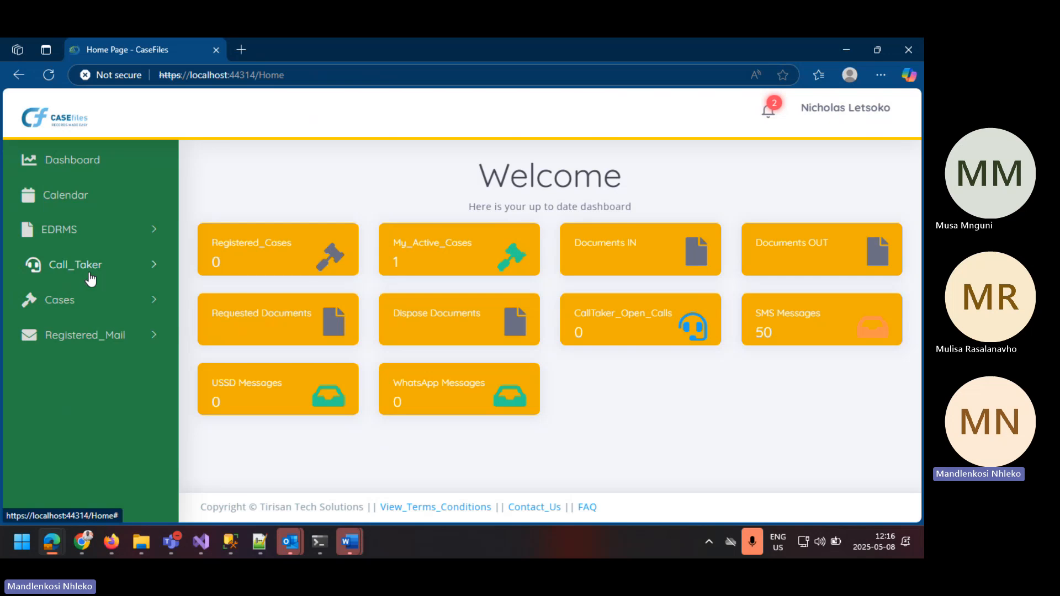
# Step: Open the document usage list of the General Fileplan in EDRMS
pyautogui.click(155, 234)
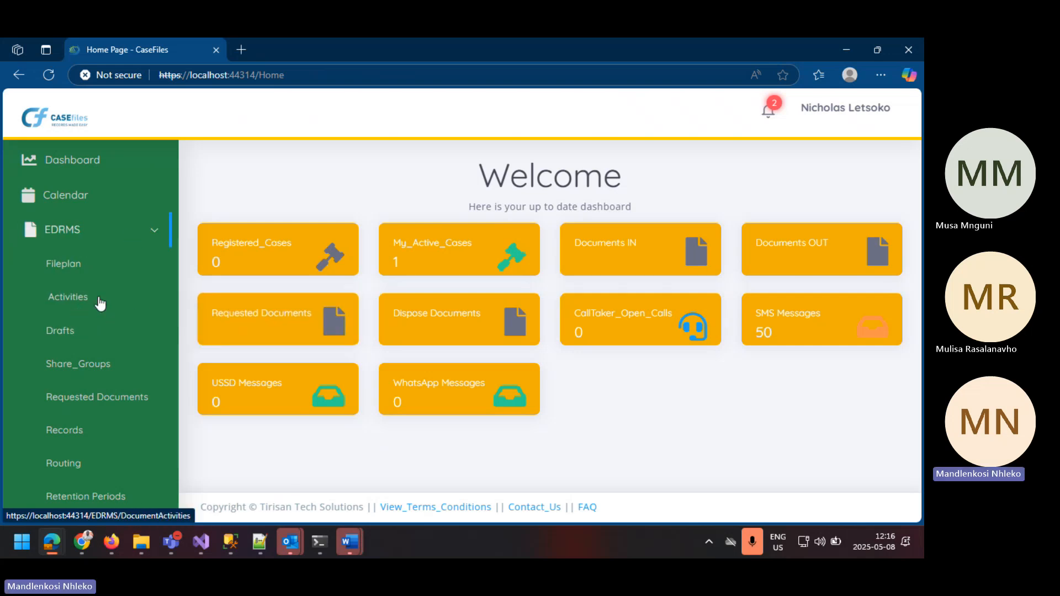
pyautogui.click(73, 270)
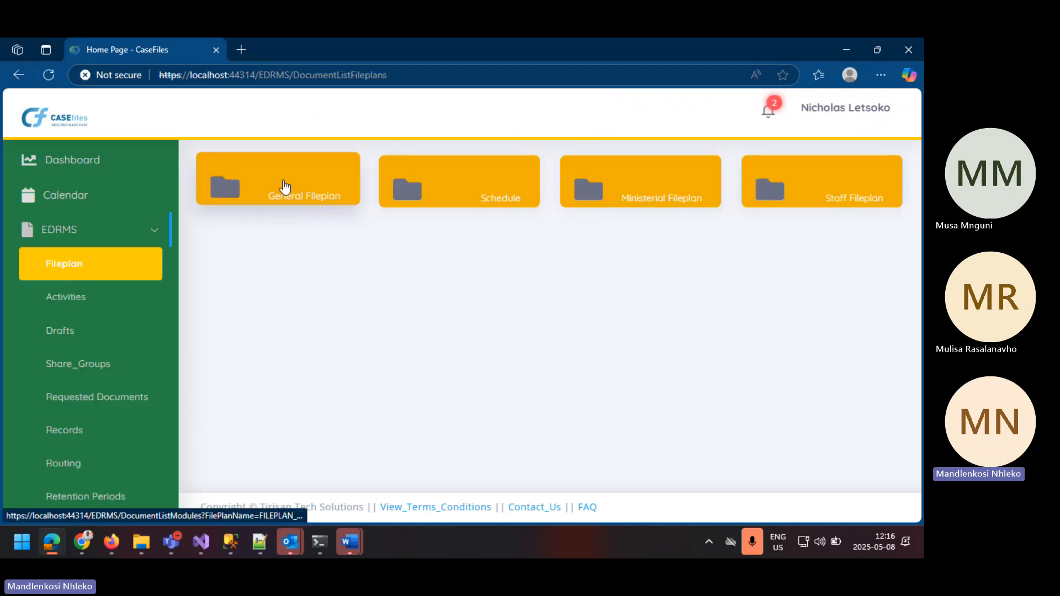
pyautogui.click(284, 188)
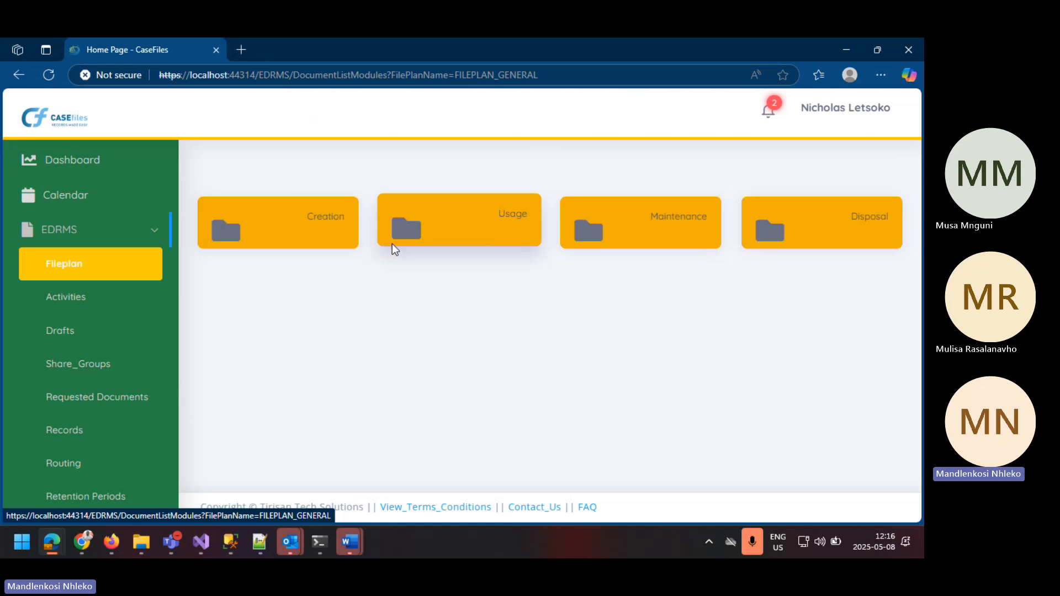
pyautogui.click(426, 239)
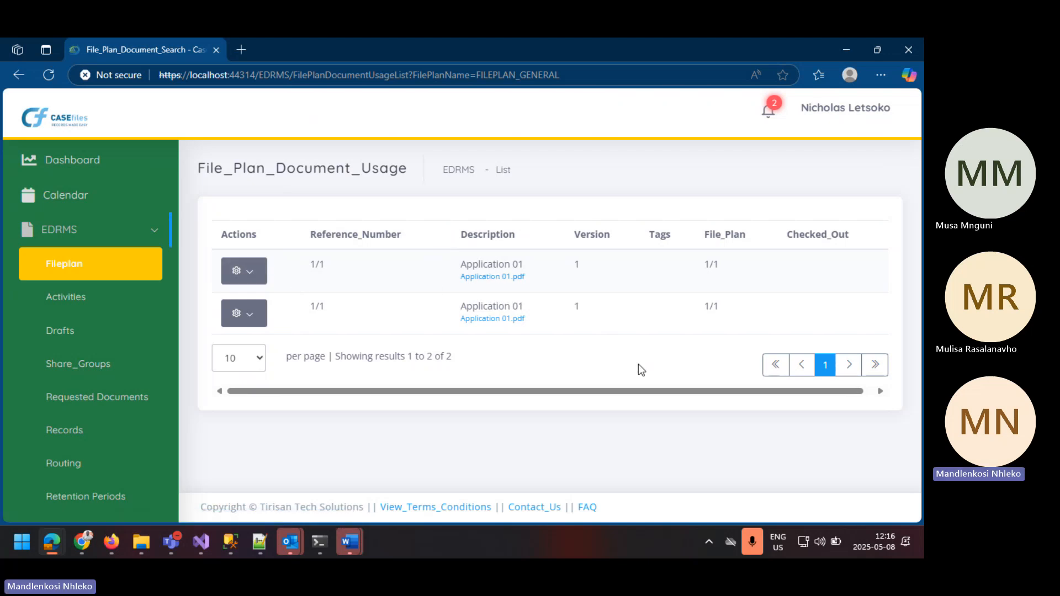
# Step: Download the first listed Application 01.pdf and open it to view the memorandum
pyautogui.click(494, 277)
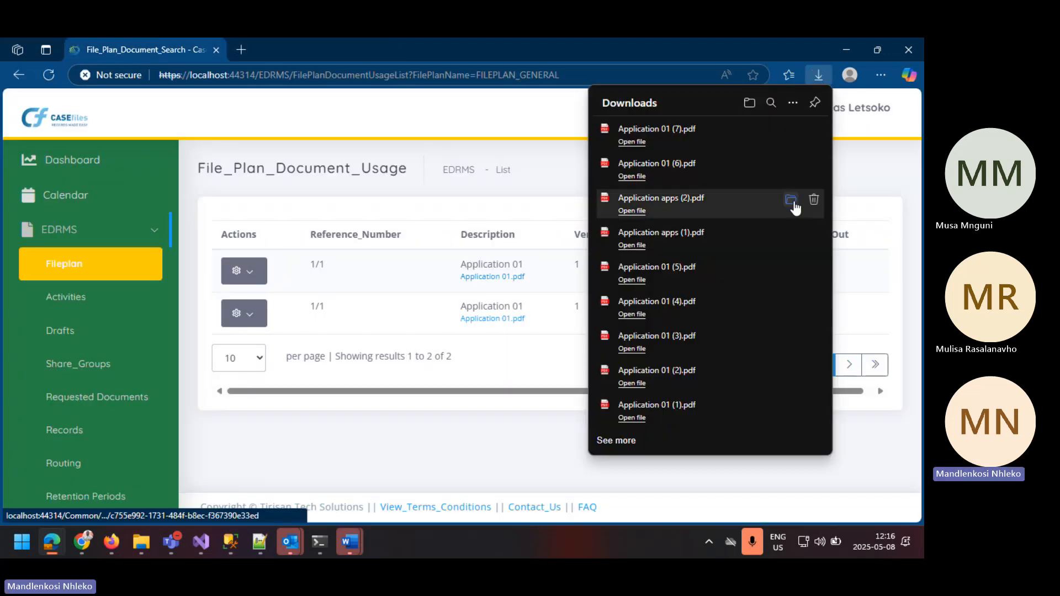
pyautogui.click(625, 143)
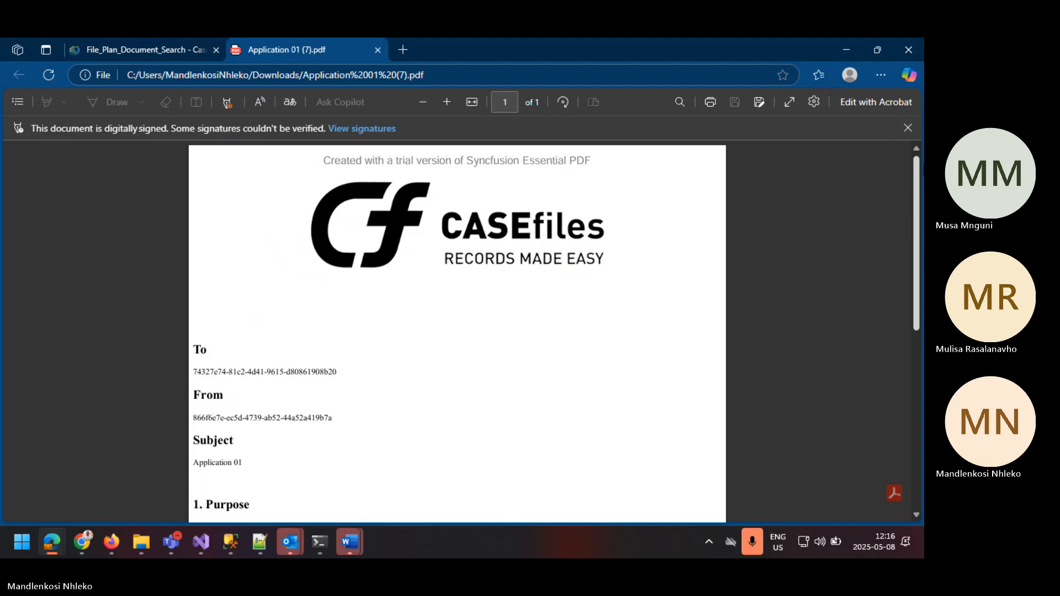
pyautogui.moveTo(917, 174); pyautogui.dragTo(855, 137)
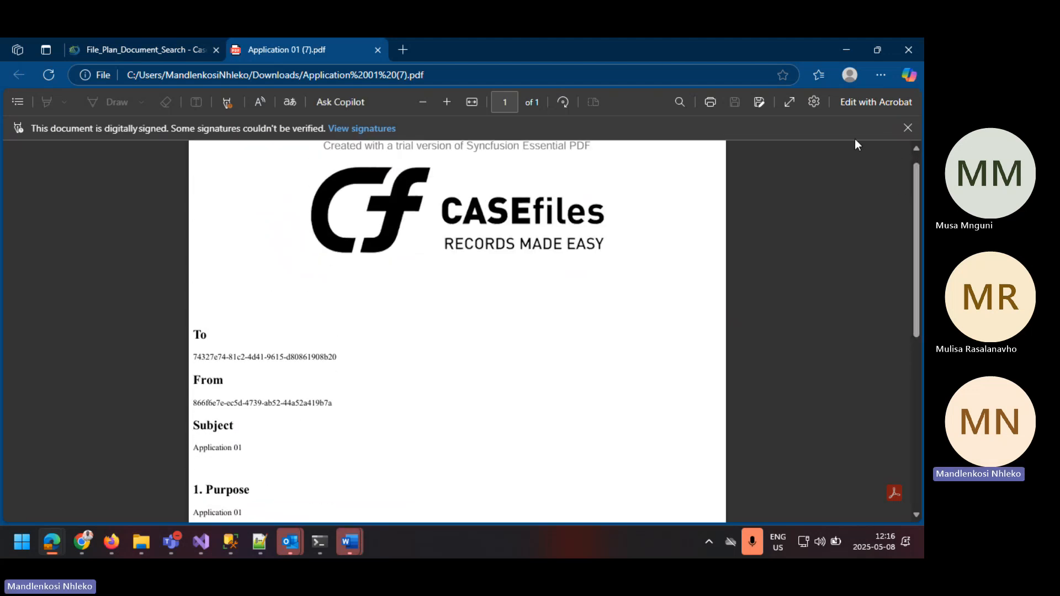
# Step: Return to the usage list, then download and open the second listed Application 01.pdf
pyautogui.click(188, 45)
pyautogui.click(518, 319)
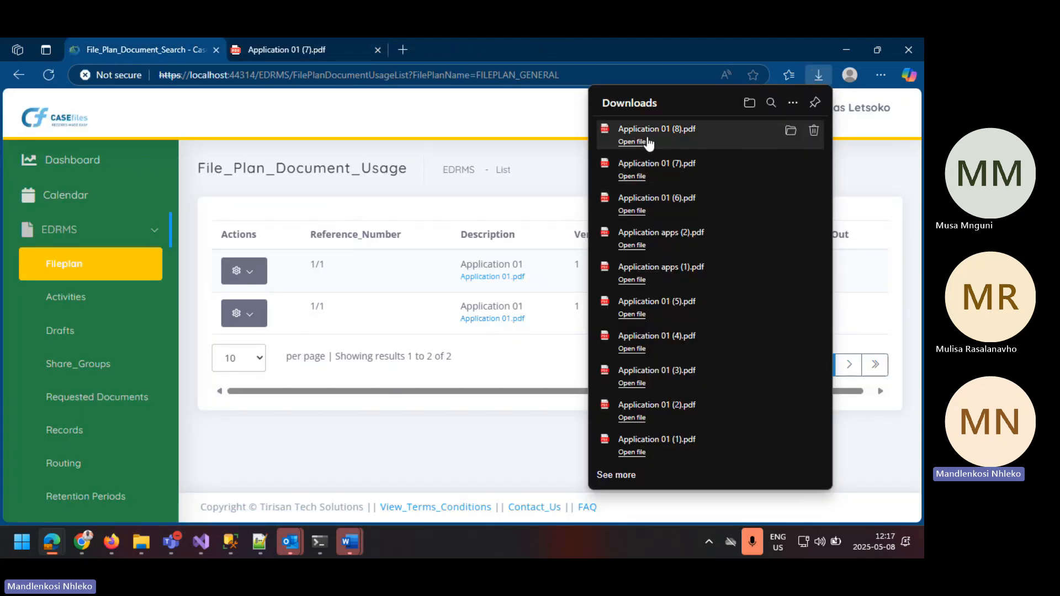
pyautogui.click(632, 142)
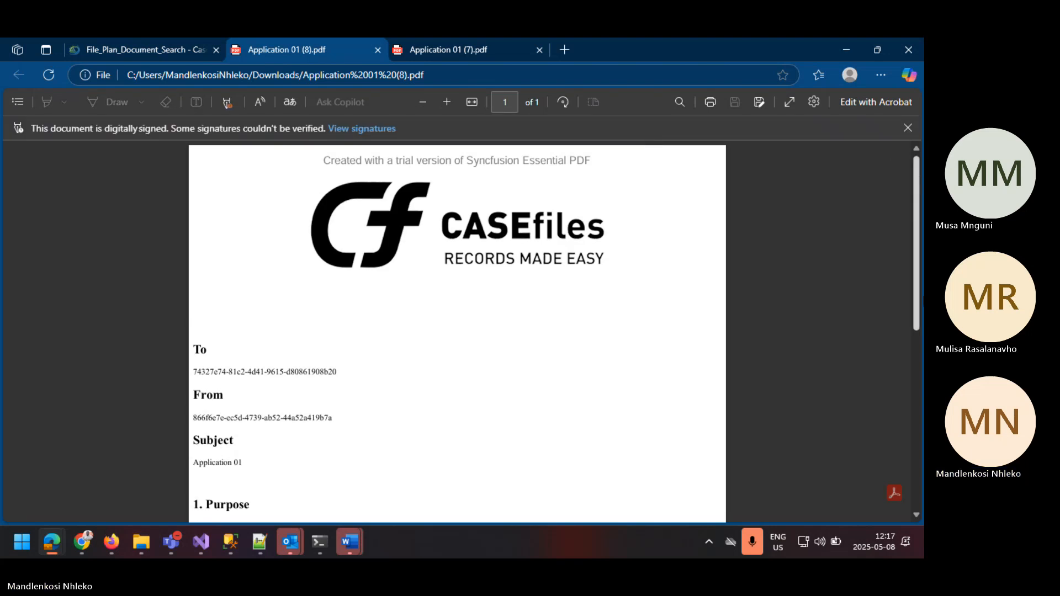
# Step: Examine the second PDF's memorandum sections and signature blocks, and return to the document usage list
pyautogui.click(916, 354)
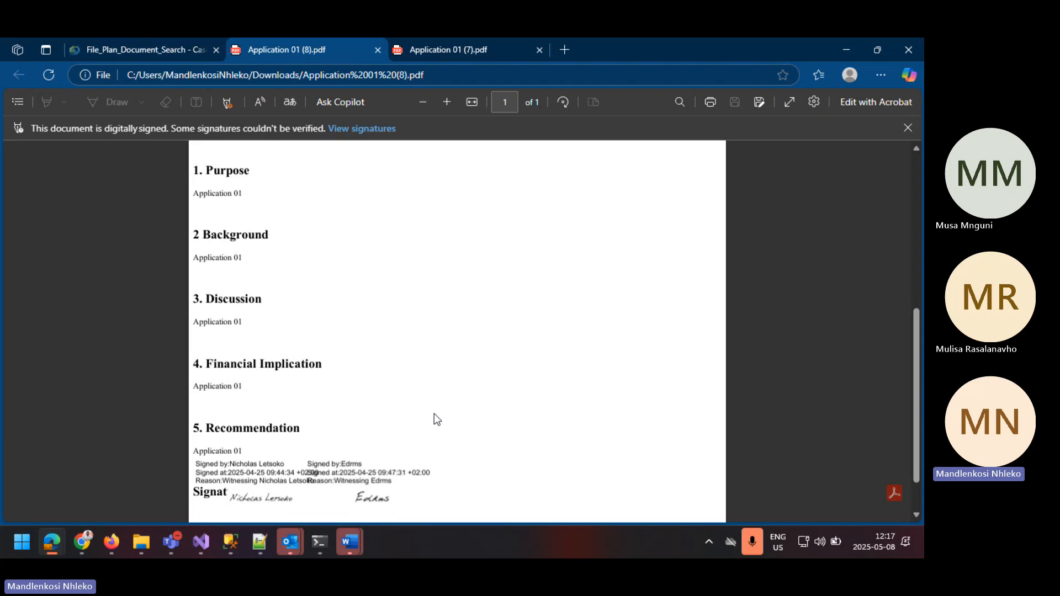
pyautogui.click(914, 243)
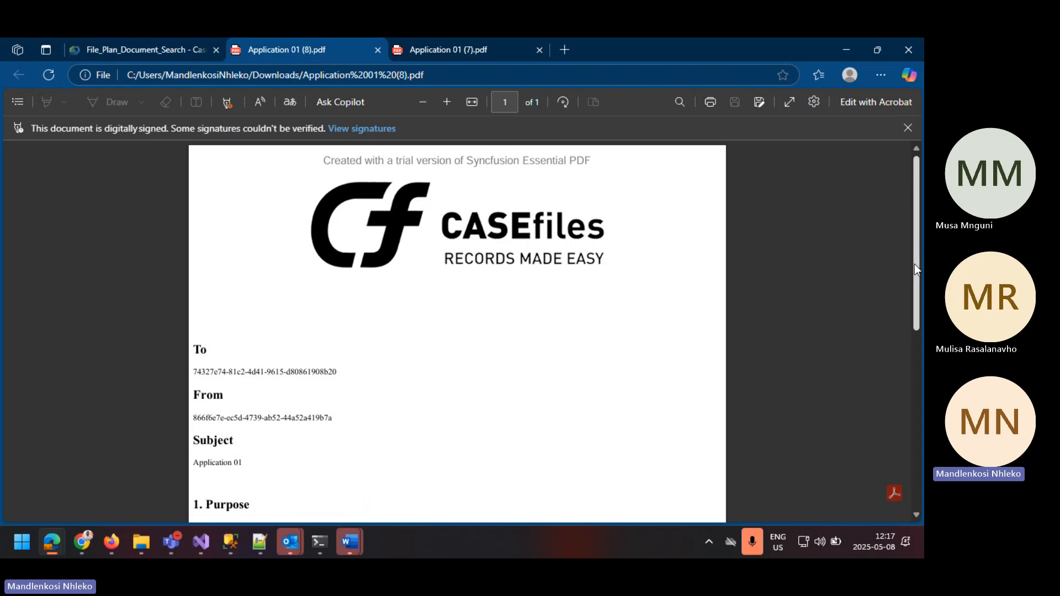
pyautogui.click(916, 354)
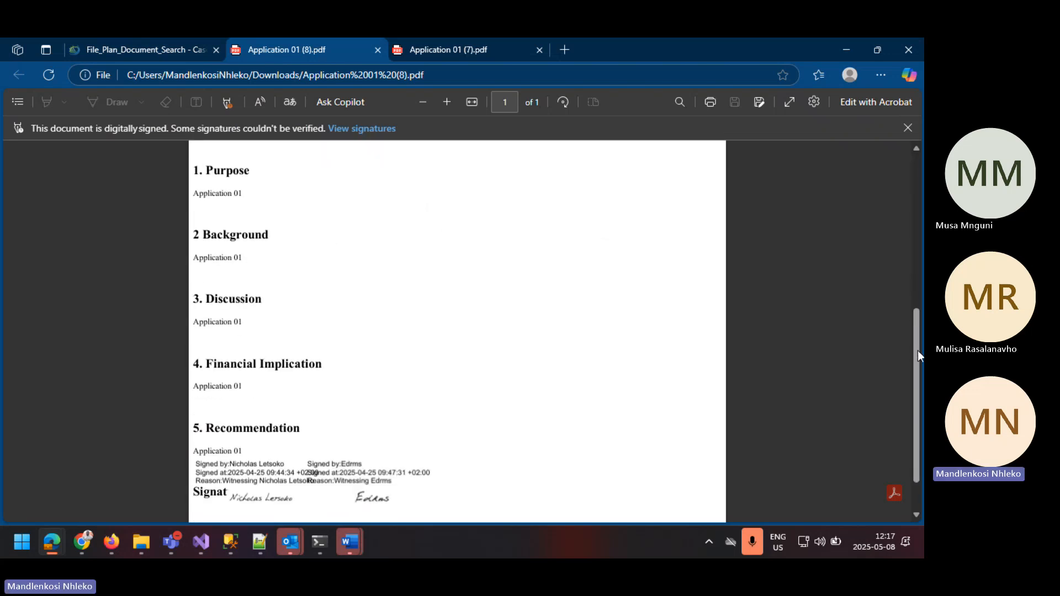
pyautogui.click(912, 238)
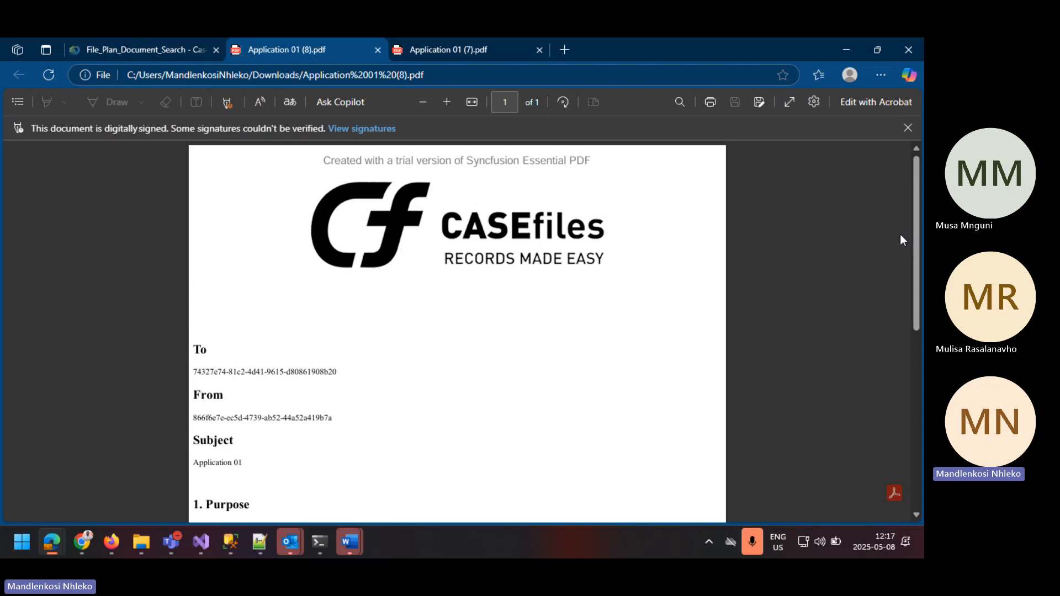
pyautogui.click(154, 39)
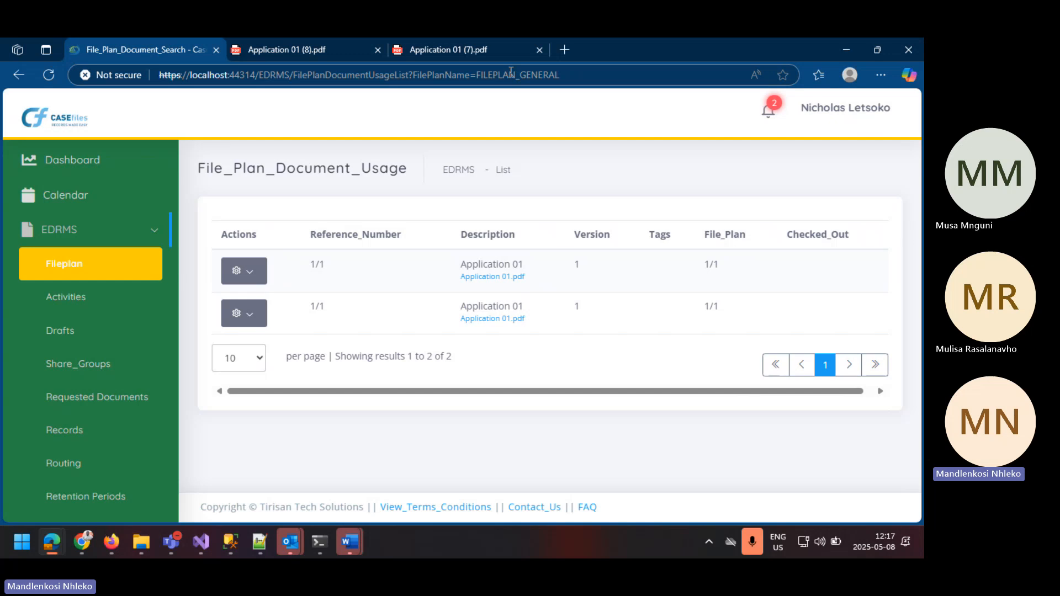
pyautogui.click(528, 61)
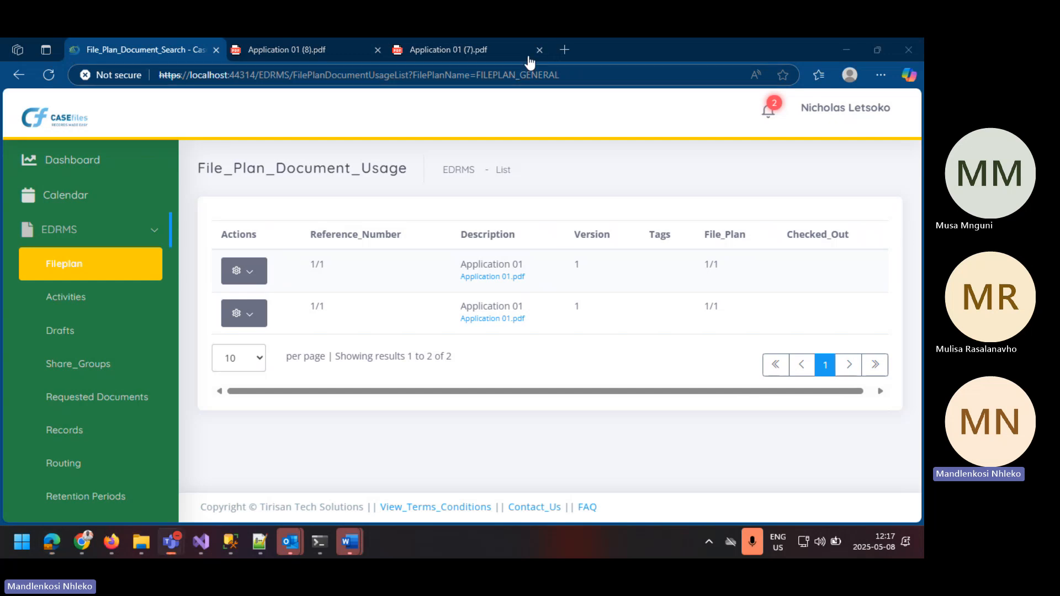